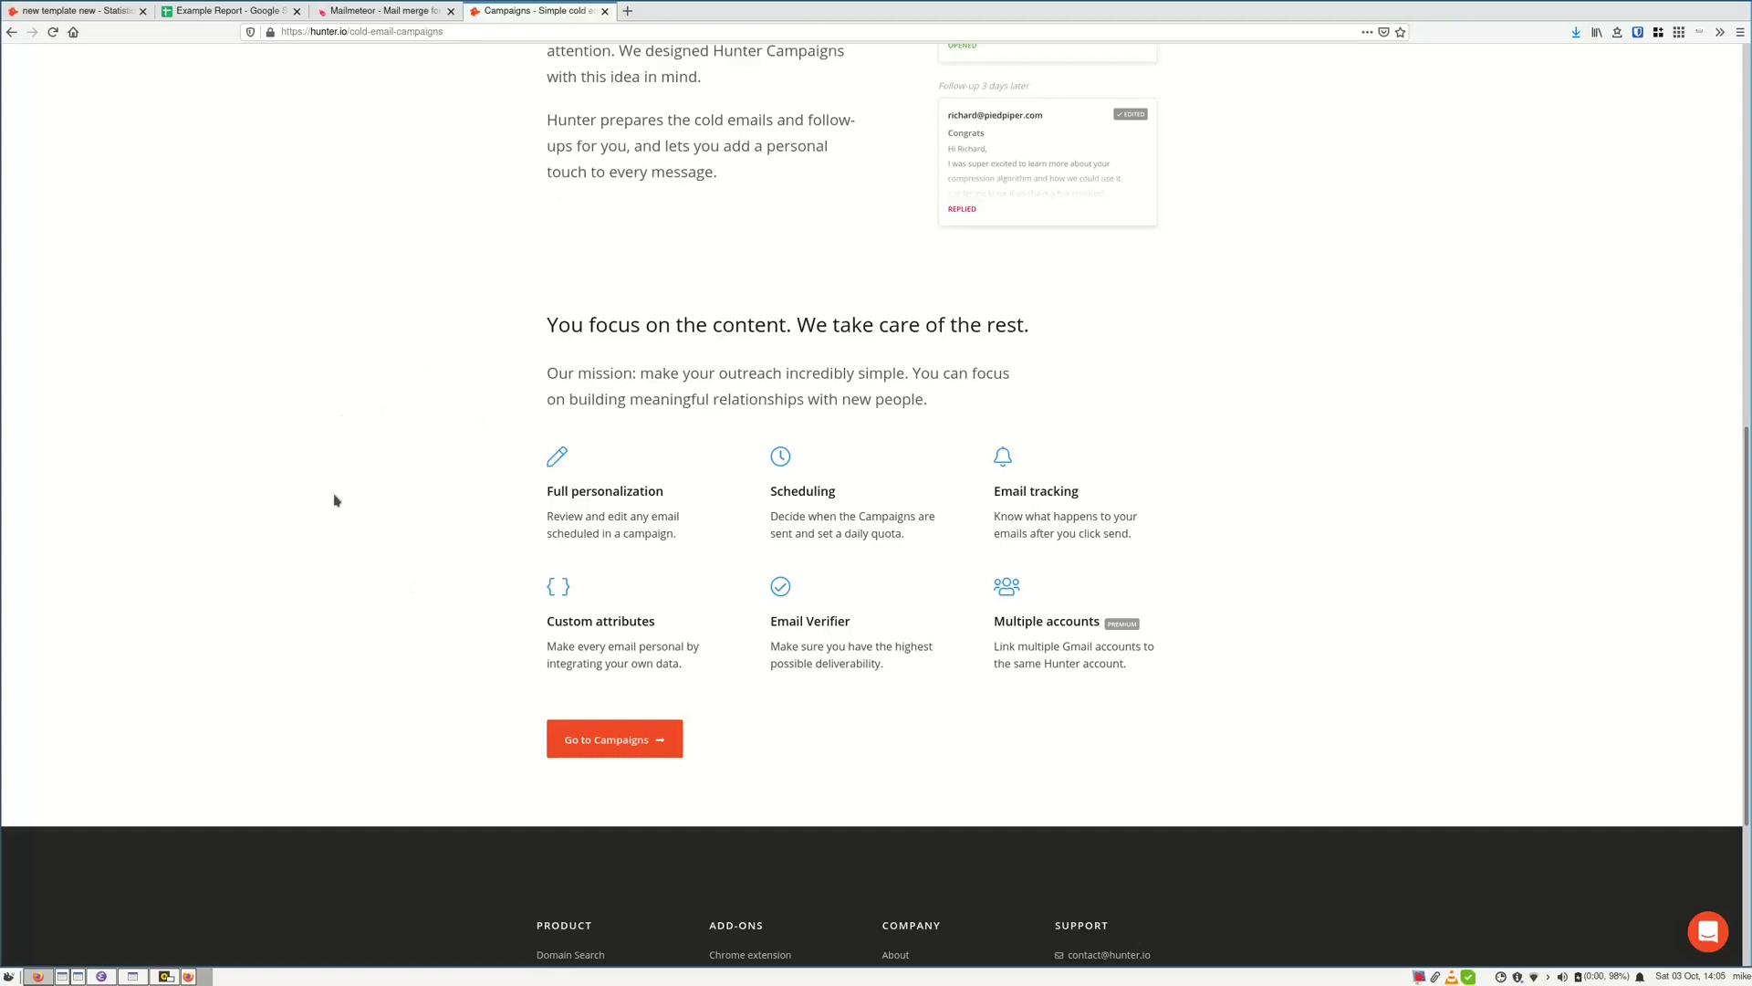
scroll(334, 500, "up", 4)
scroll(334, 500, "up", 2)
scroll(335, 500, "up", 2)
scroll(329, 511, "up", 2)
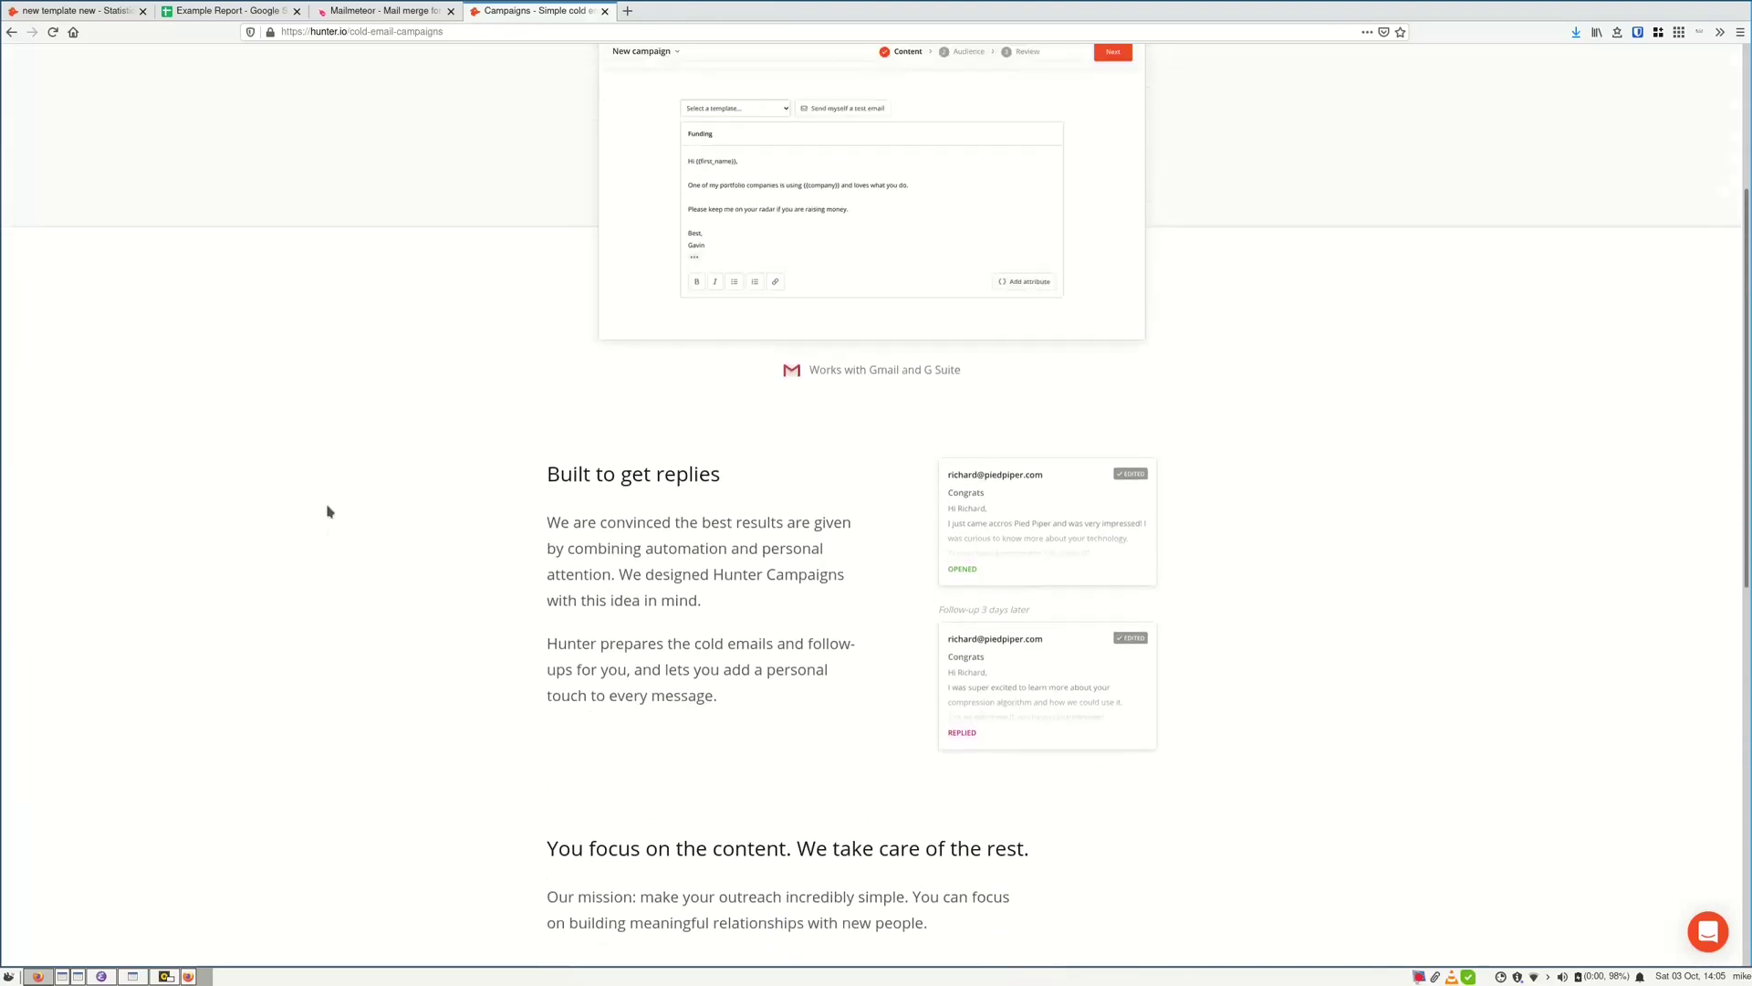
scroll(328, 510, "up", 3)
scroll(330, 510, "up", 2)
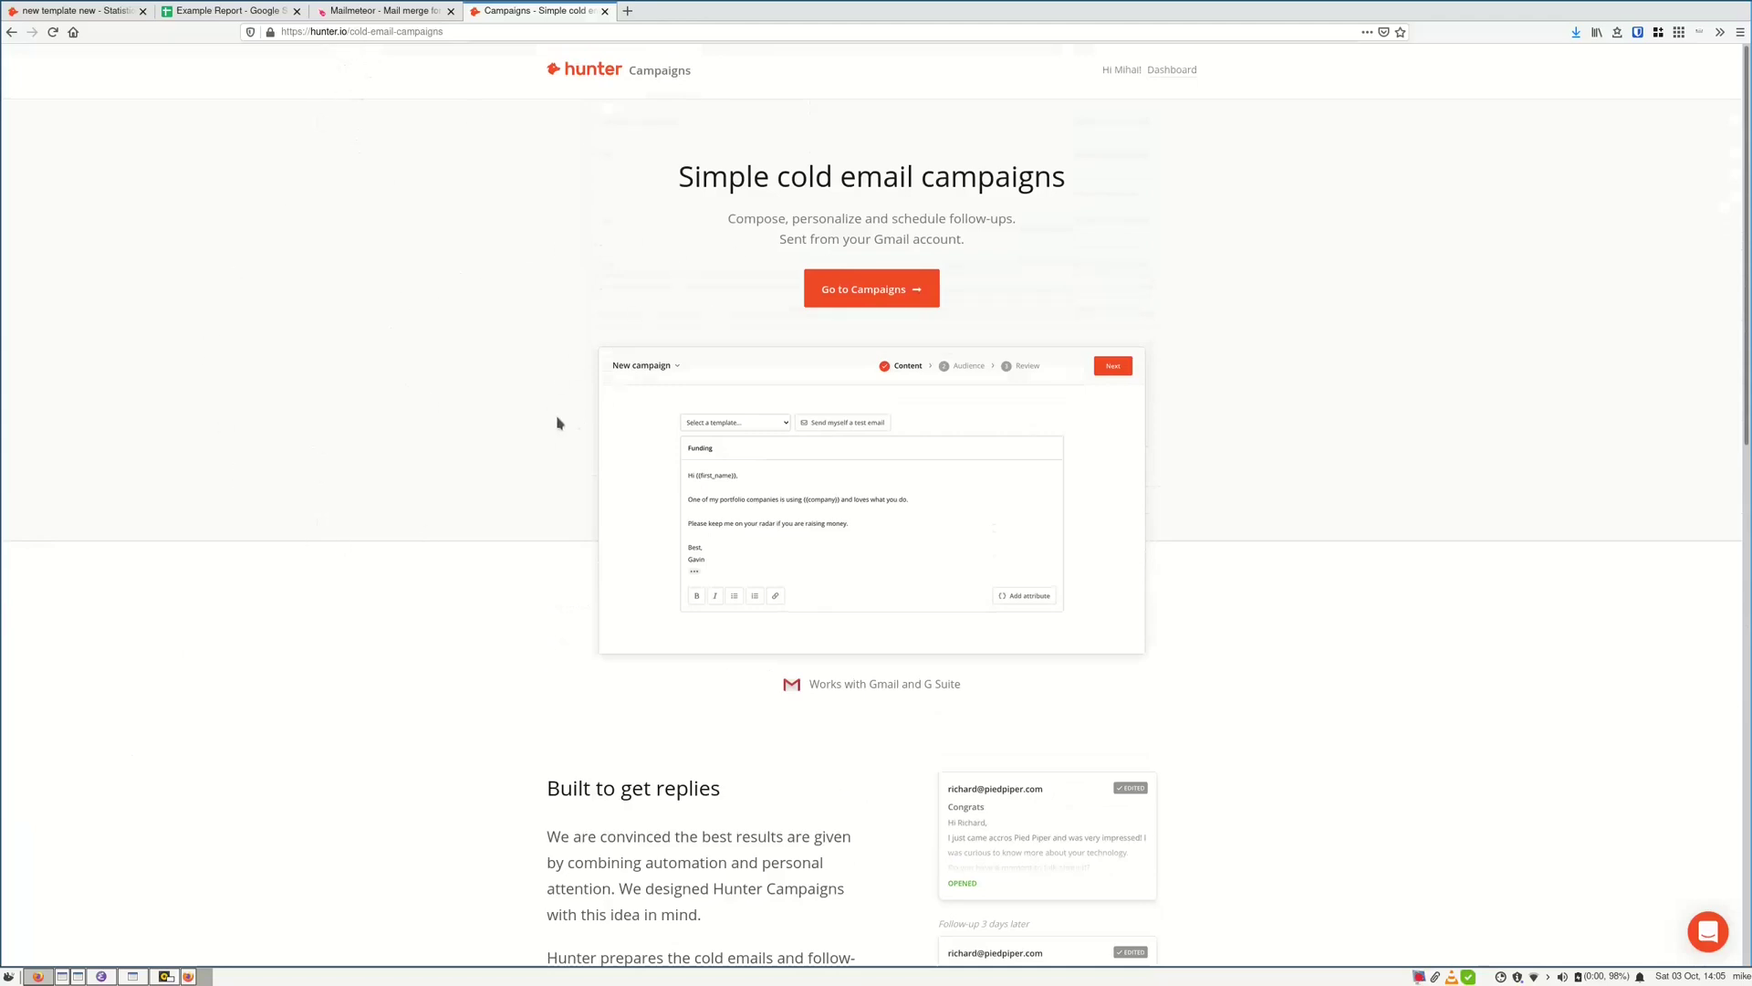
scroll(702, 487, "down", 3)
scroll(678, 394, "up", 3)
Go from the Hunter campaigns dashboard to the Leads page listing all 6,781 leads
left_click(383, 11)
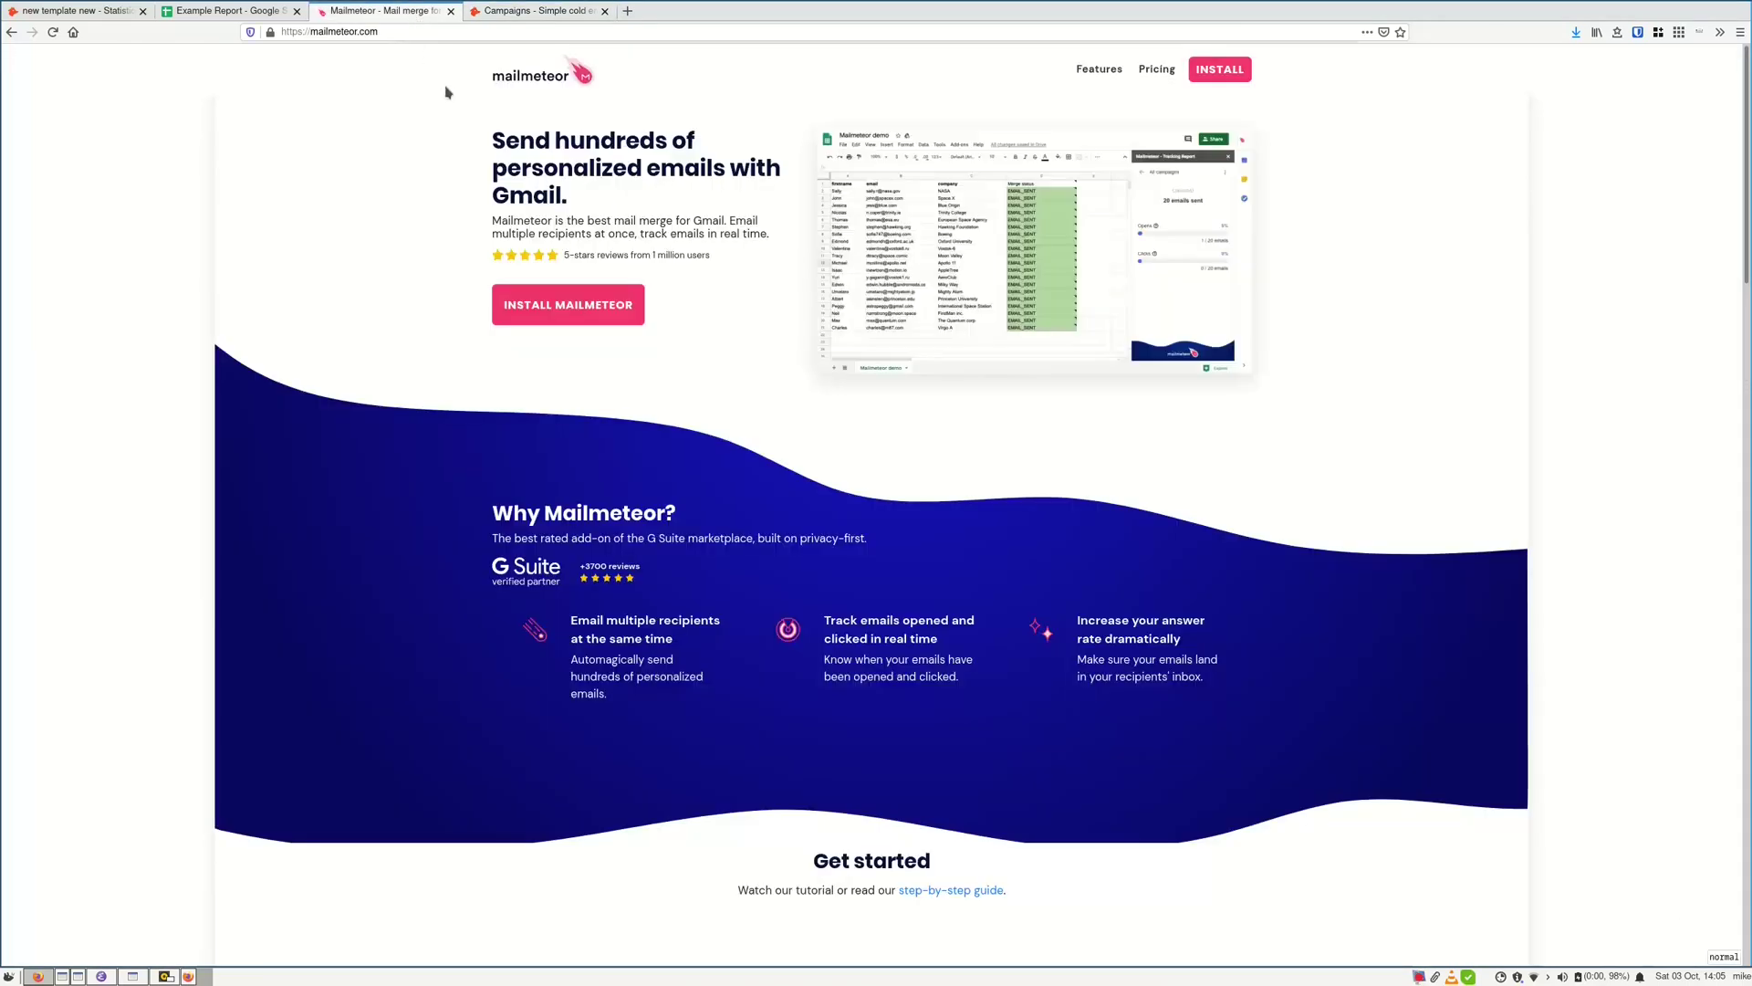
left_click(525, 11)
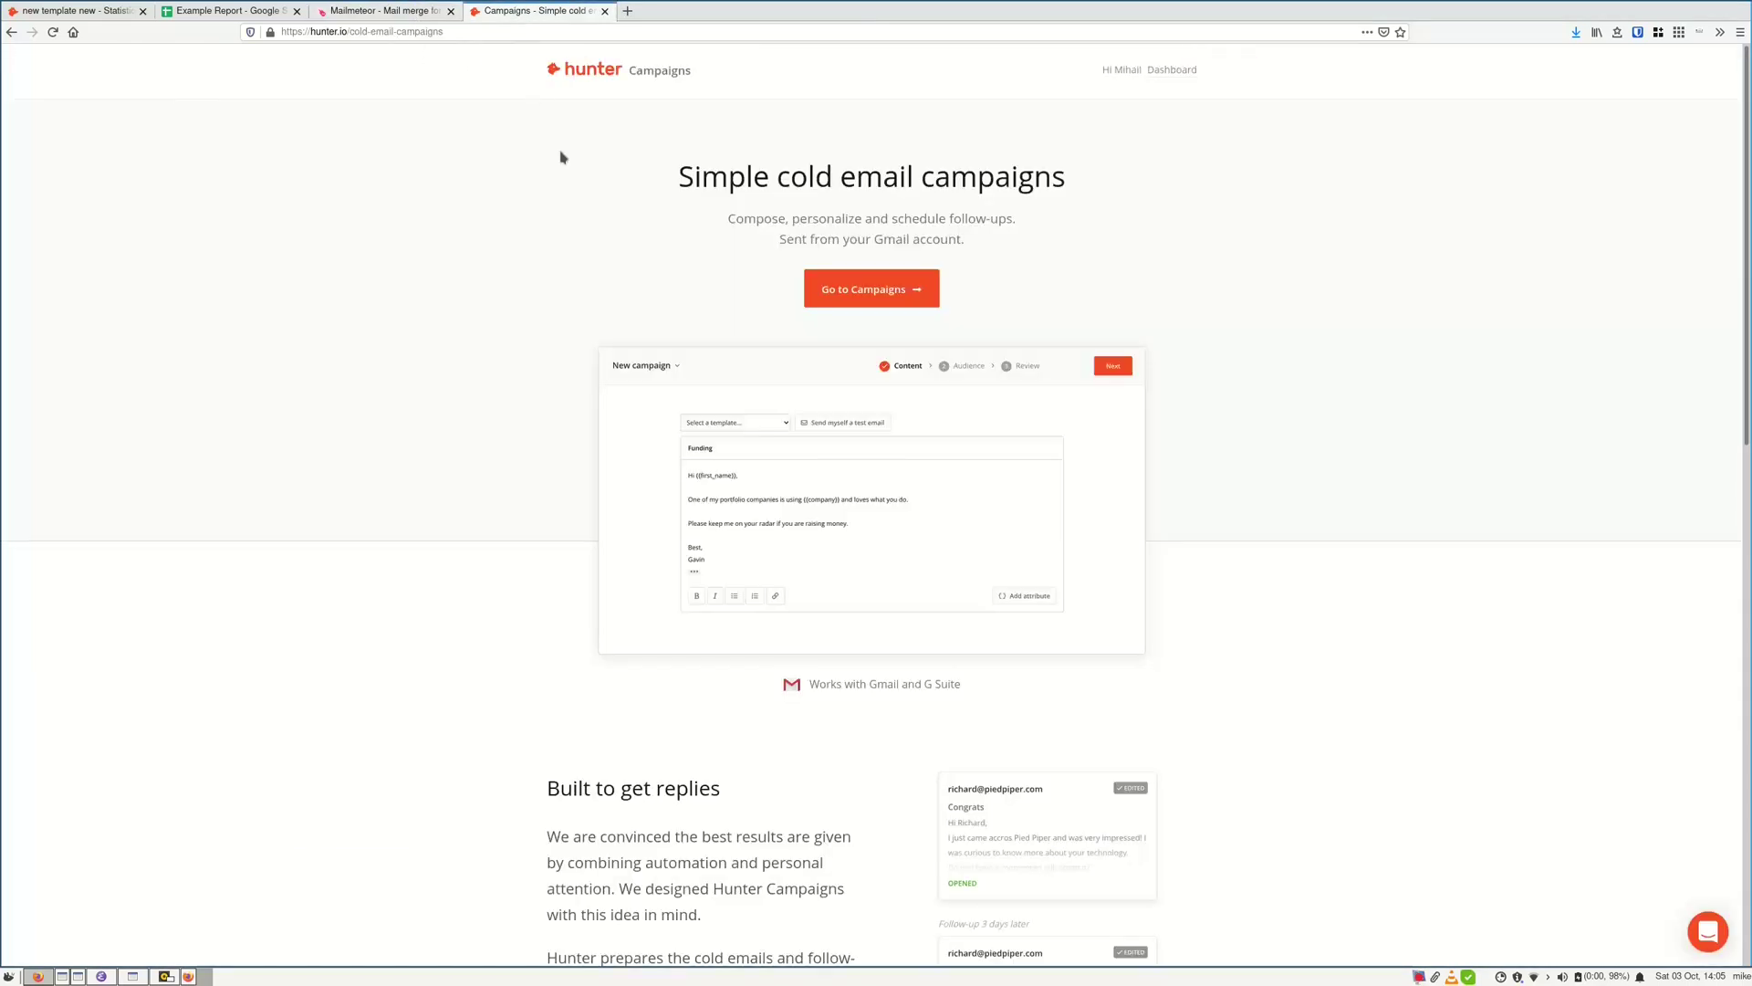
scroll(663, 434, "down", 1)
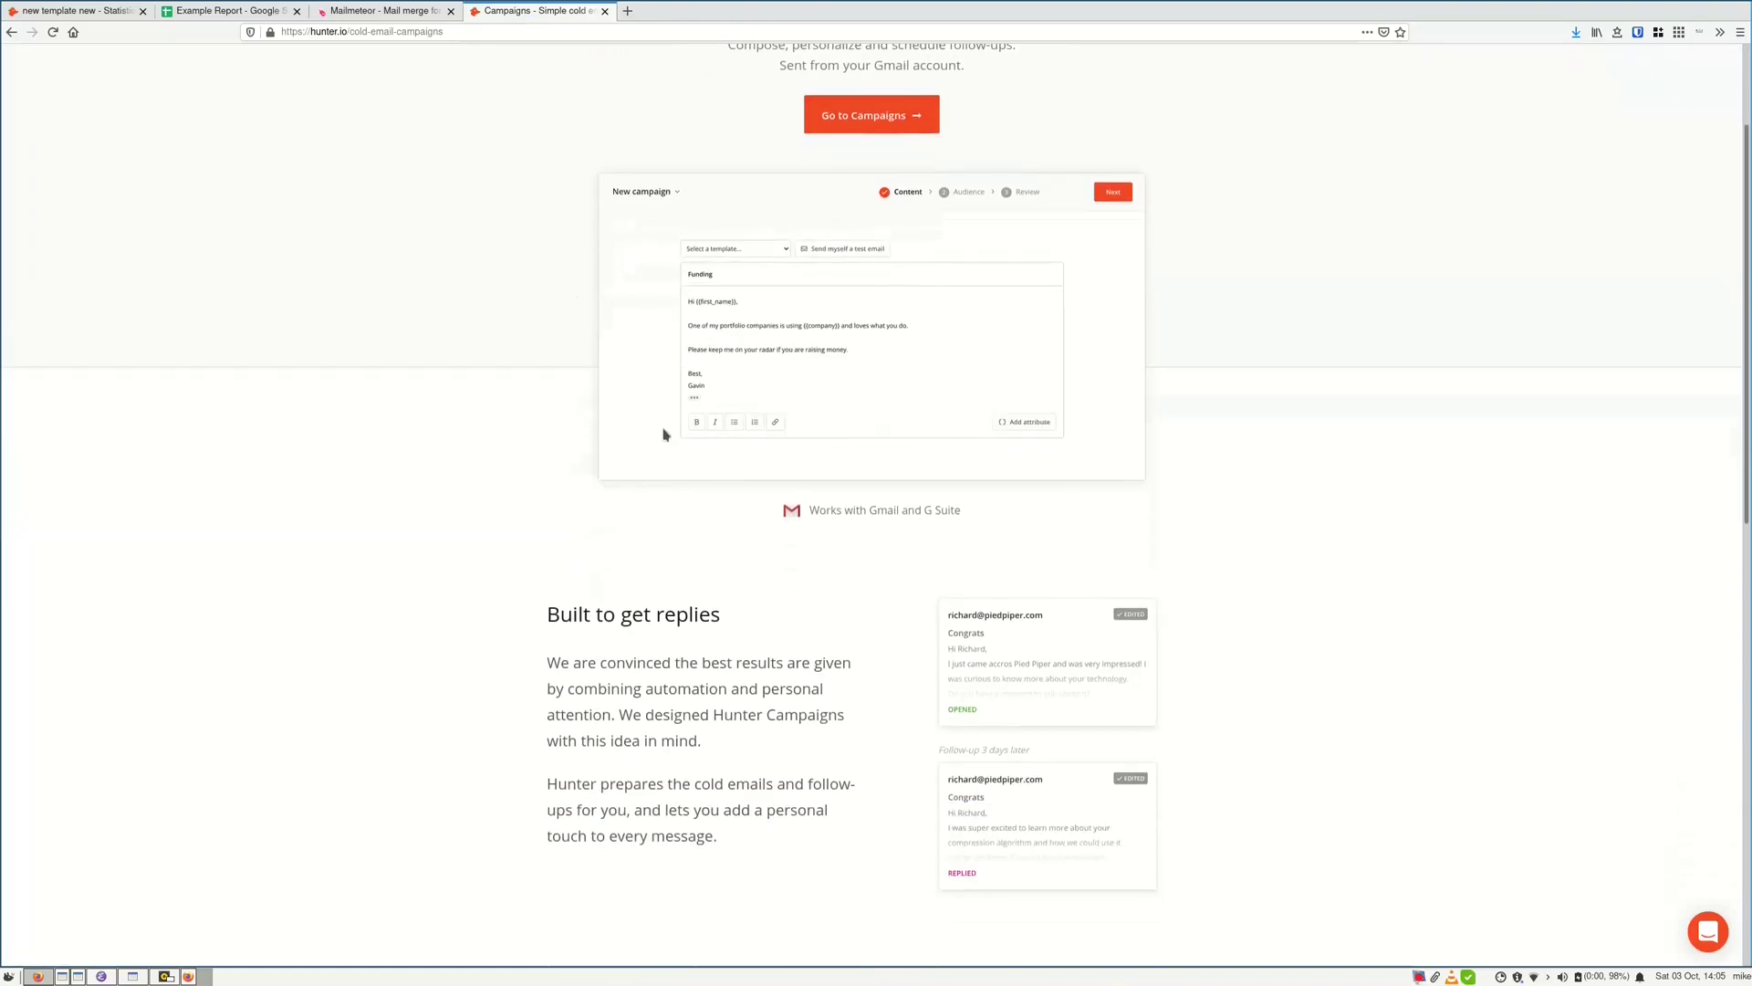
scroll(651, 410, "up", 1)
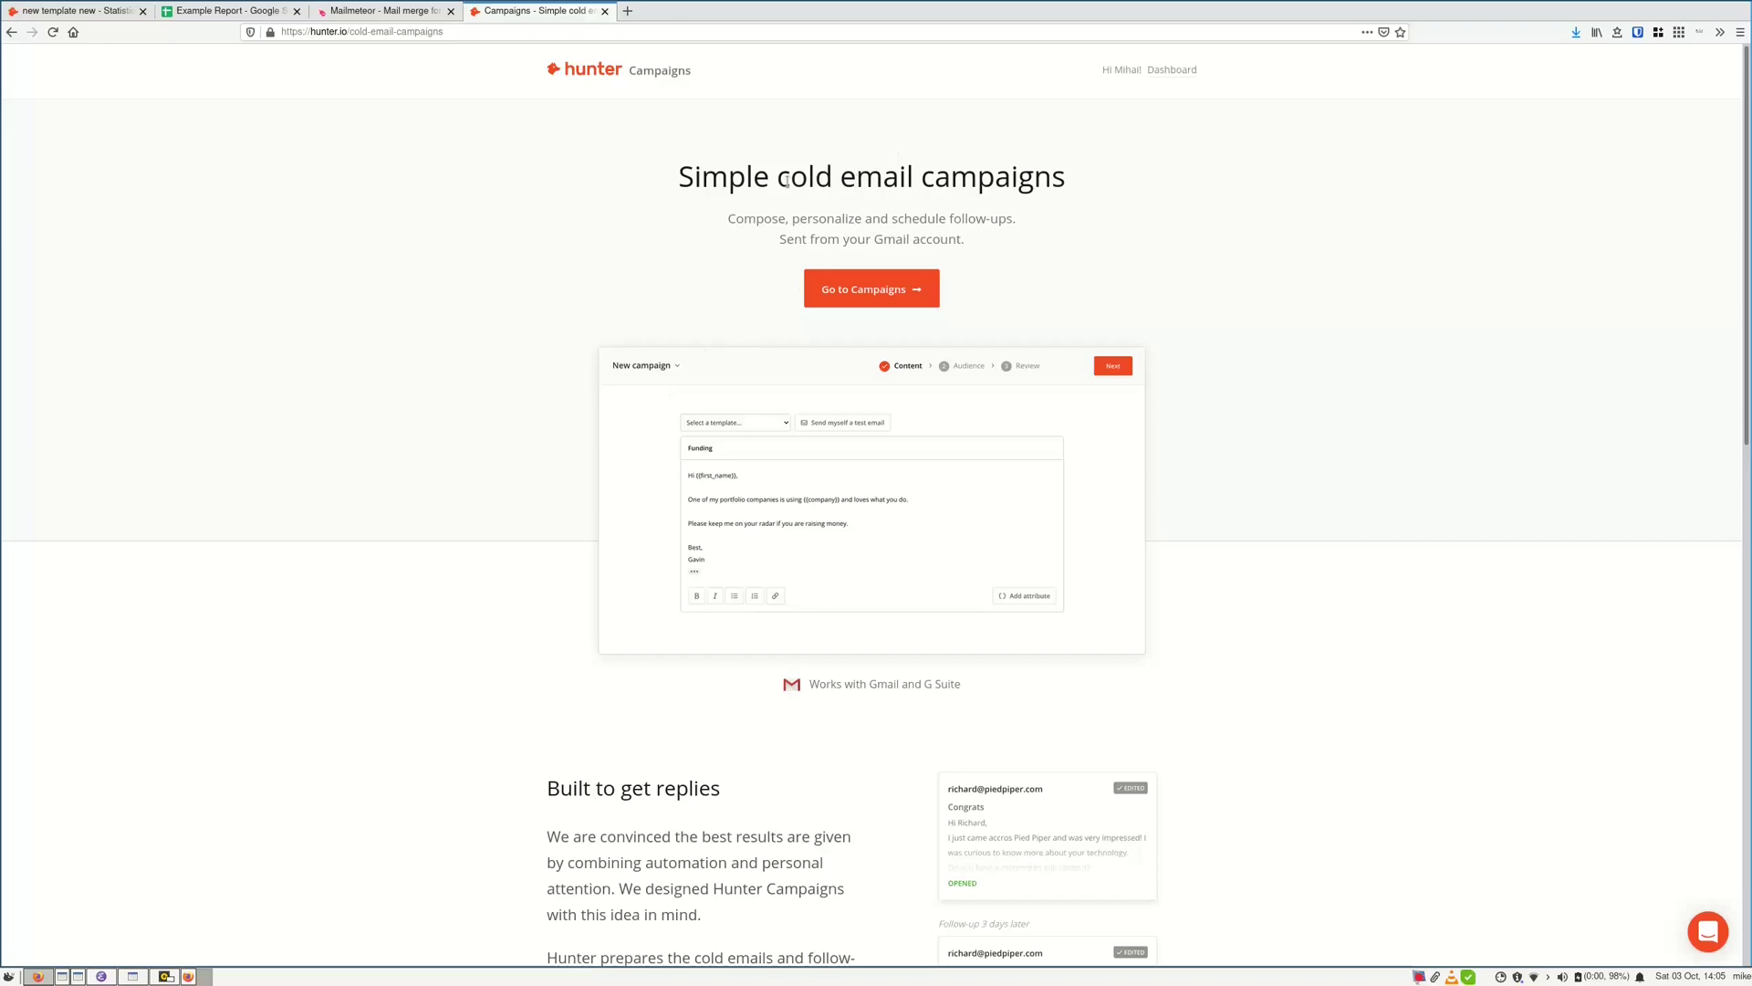
scroll(1035, 185, "down", 3)
scroll(876, 410, "up", 3)
scroll(685, 520, "down", 1)
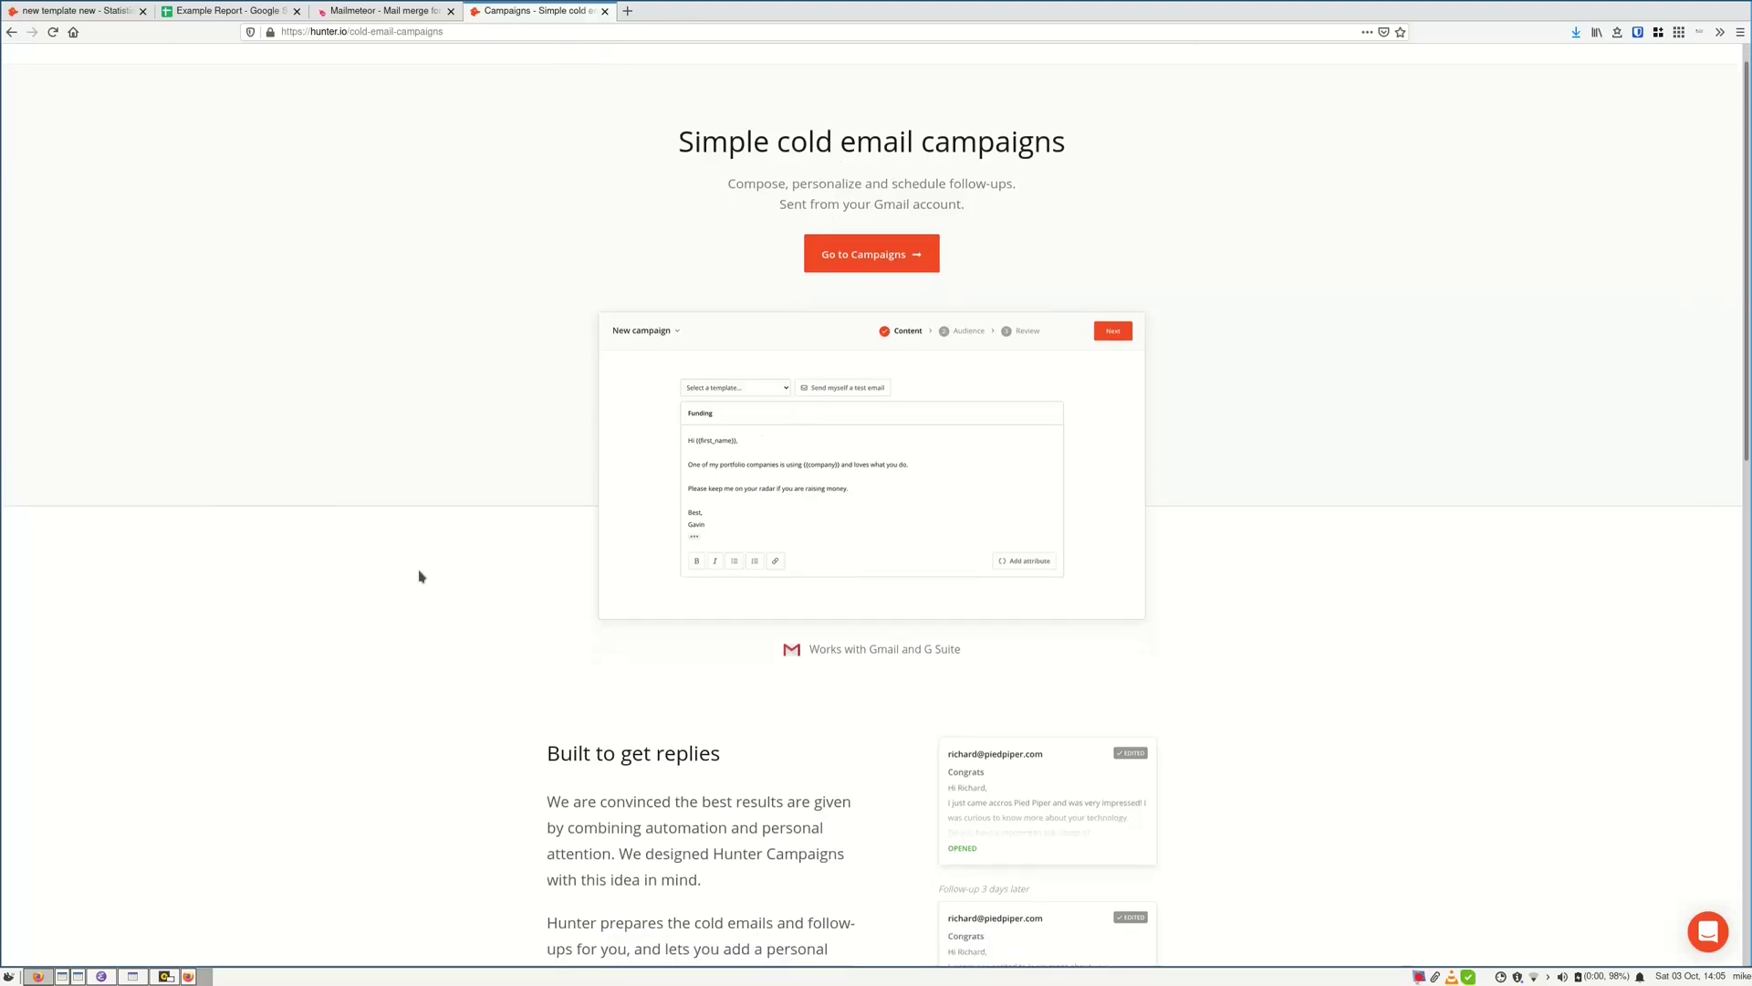
scroll(600, 443, "up", 1)
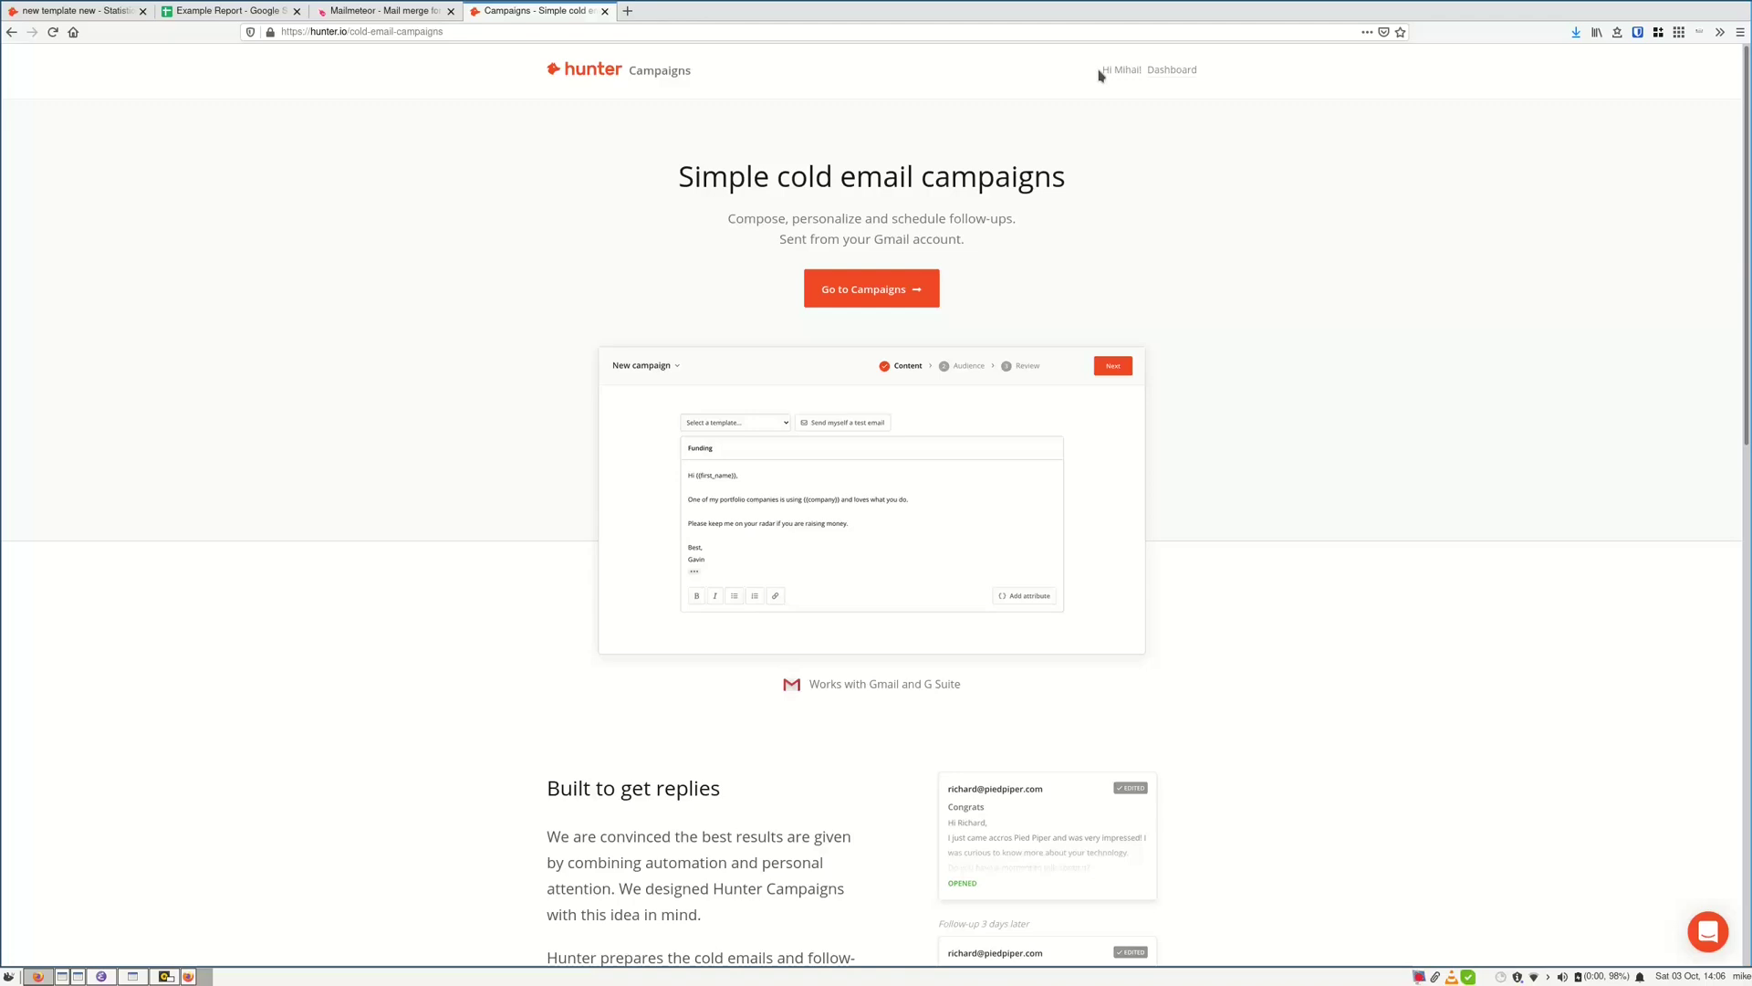
scroll(713, 377, "down", 3)
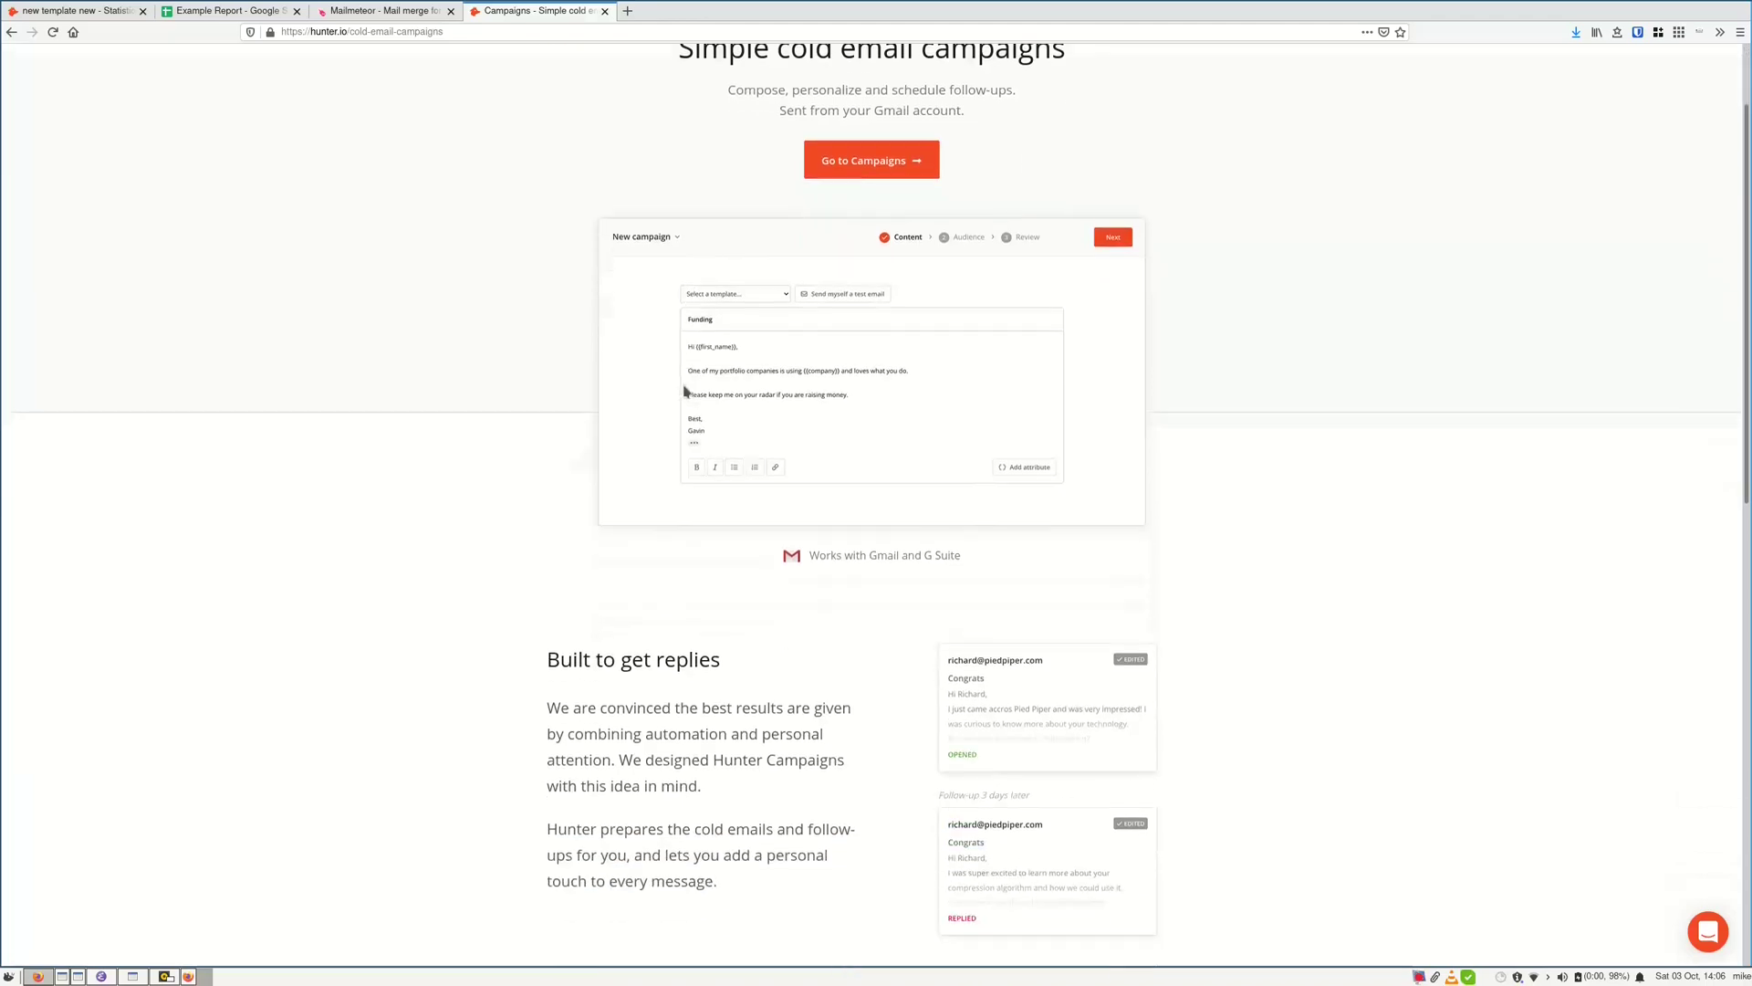
scroll(713, 378, "down", 1)
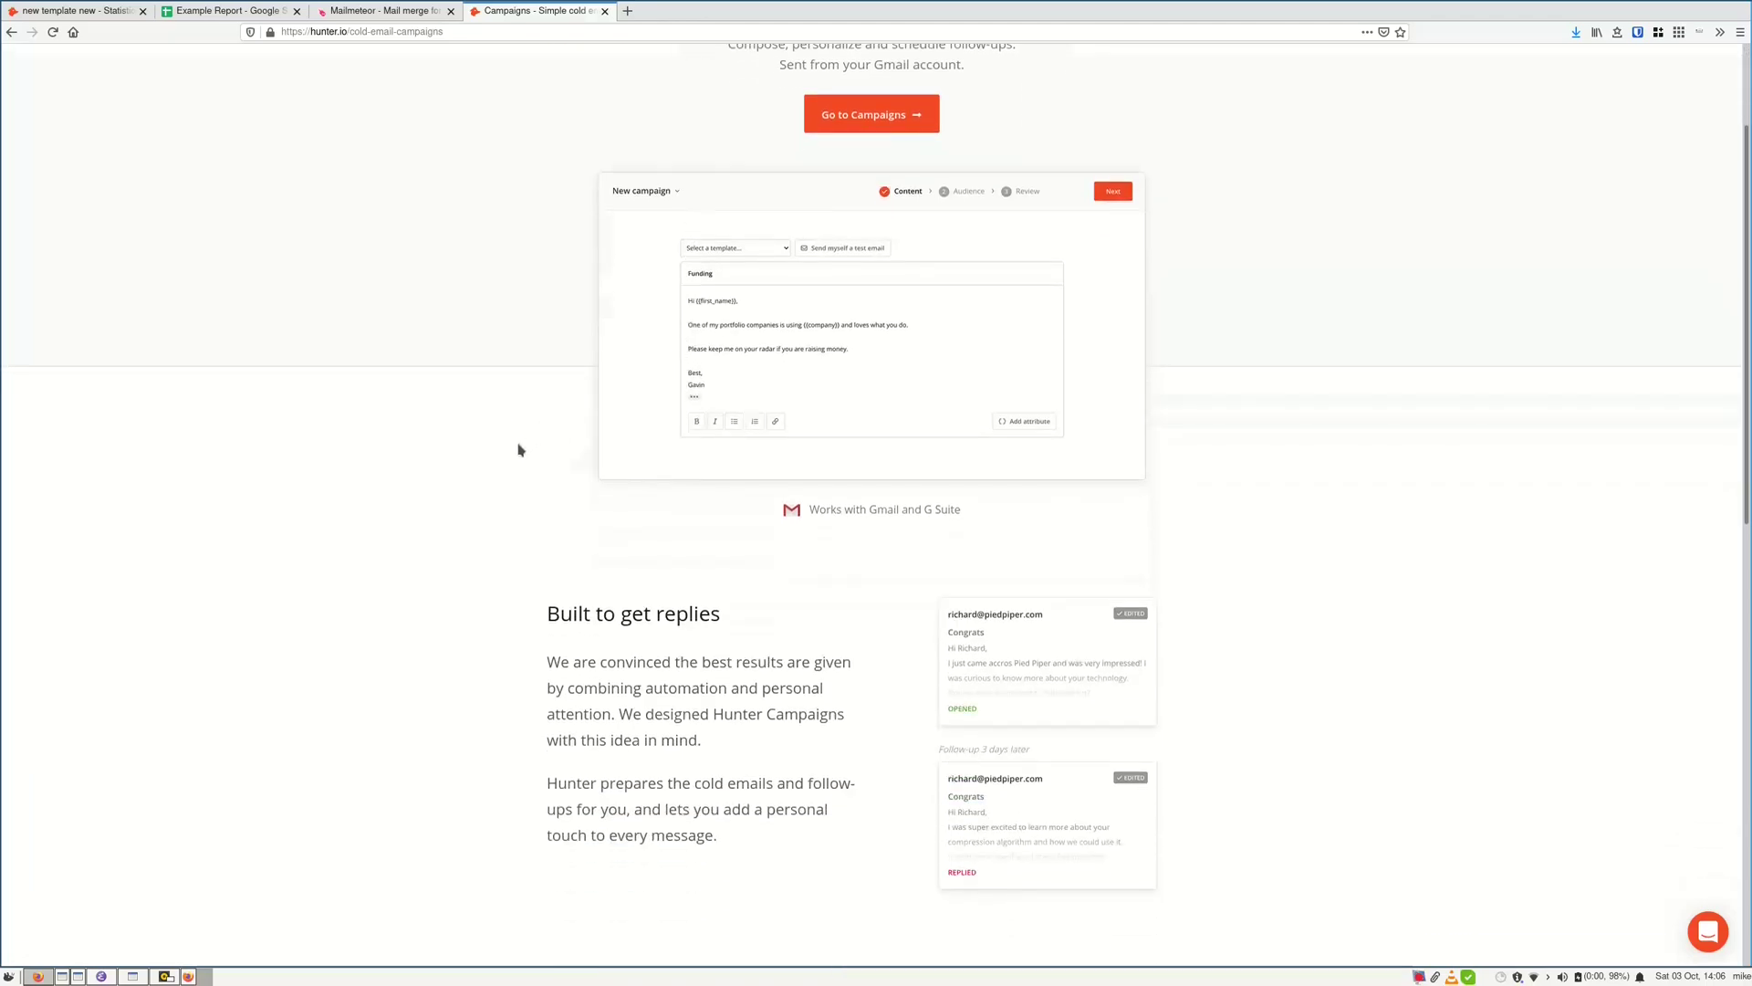
scroll(503, 457, "up", 1)
scroll(630, 329, "up", 3)
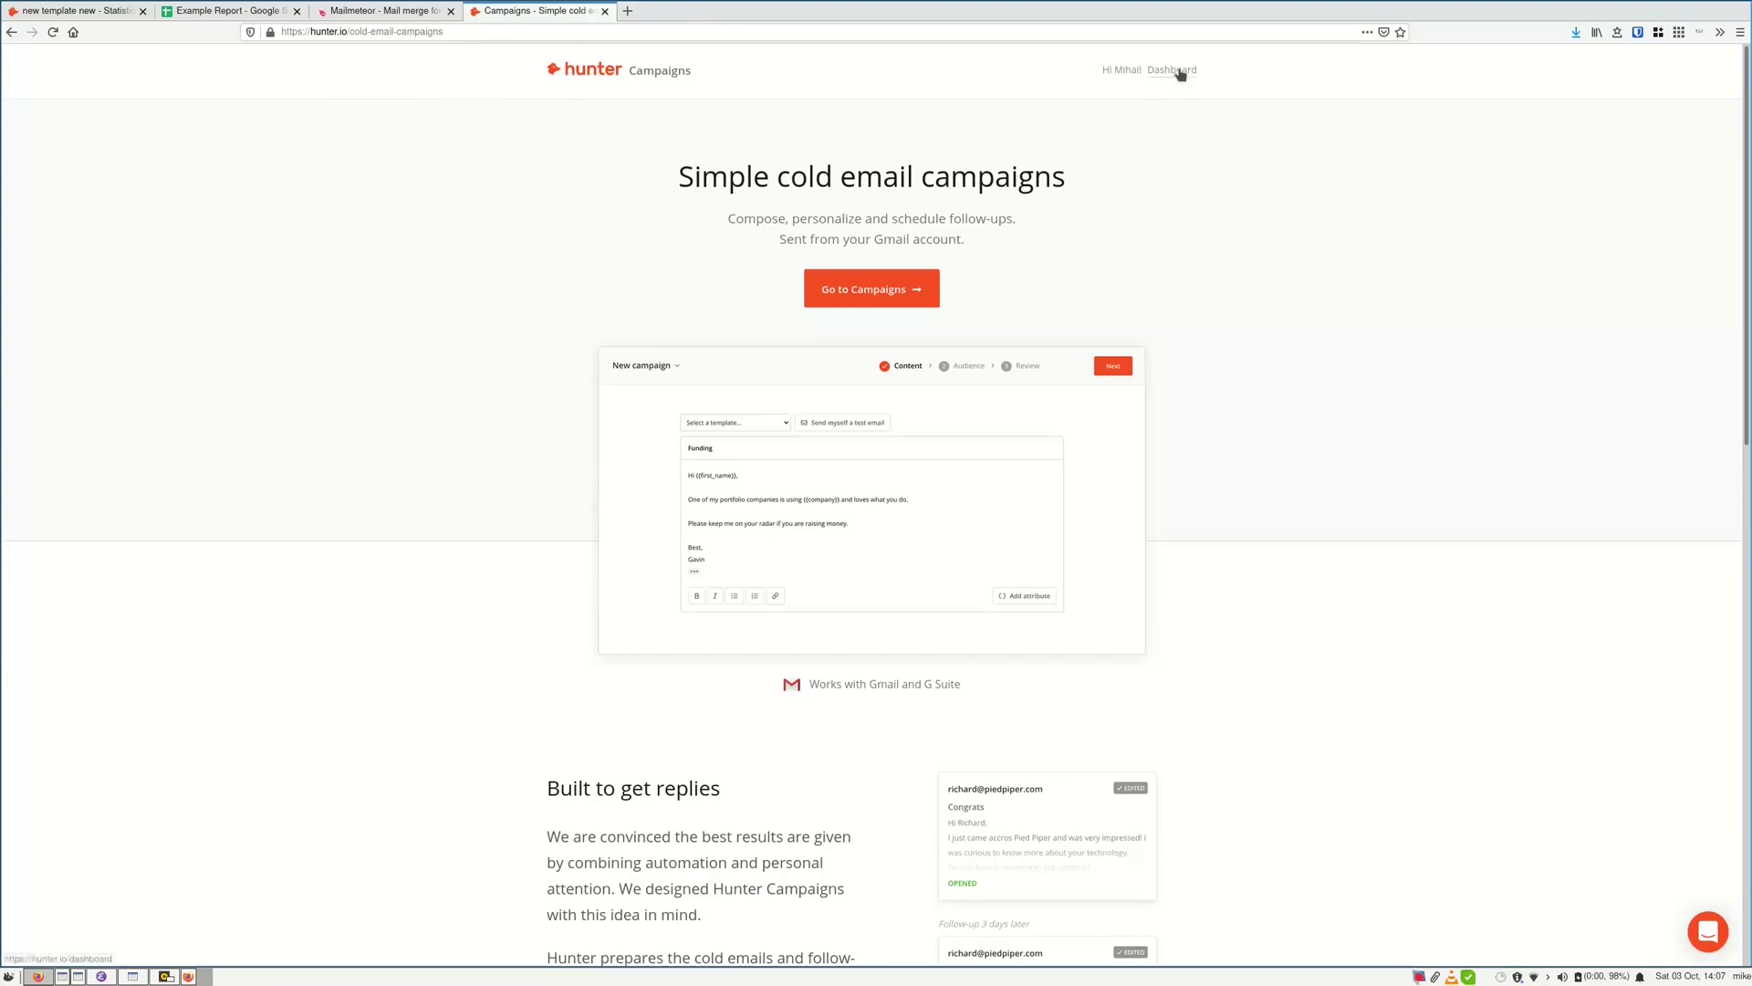
left_click(75, 12)
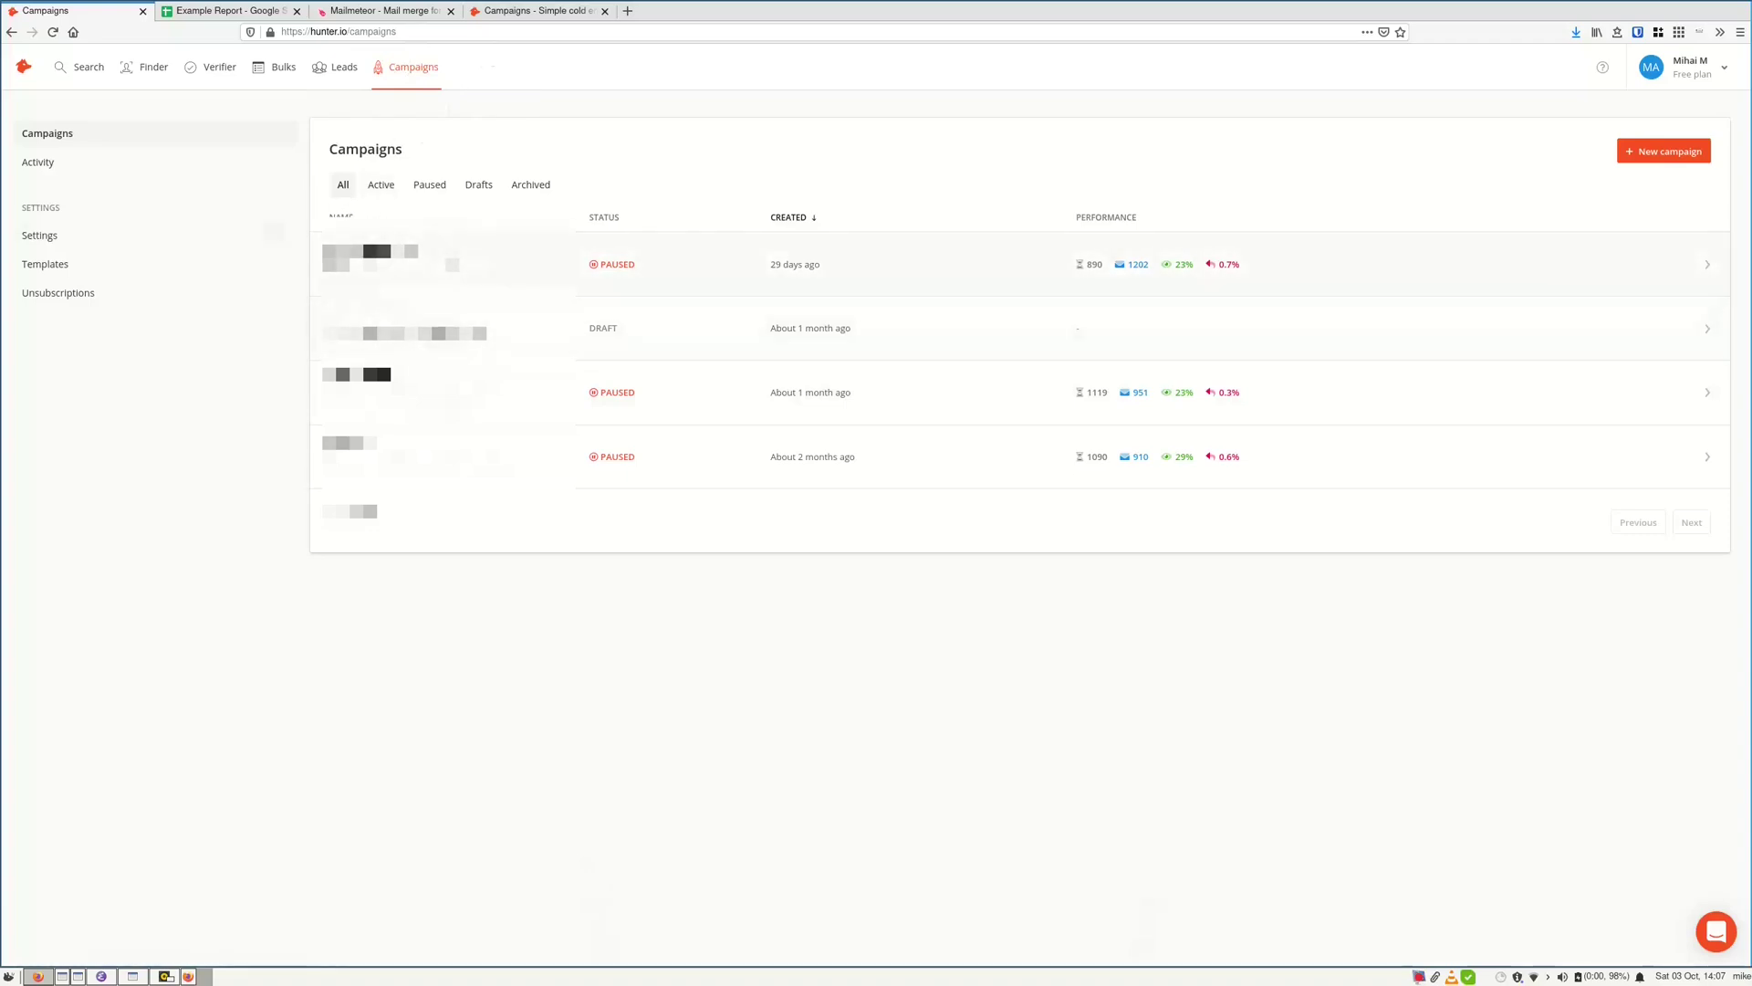
left_click(337, 68)
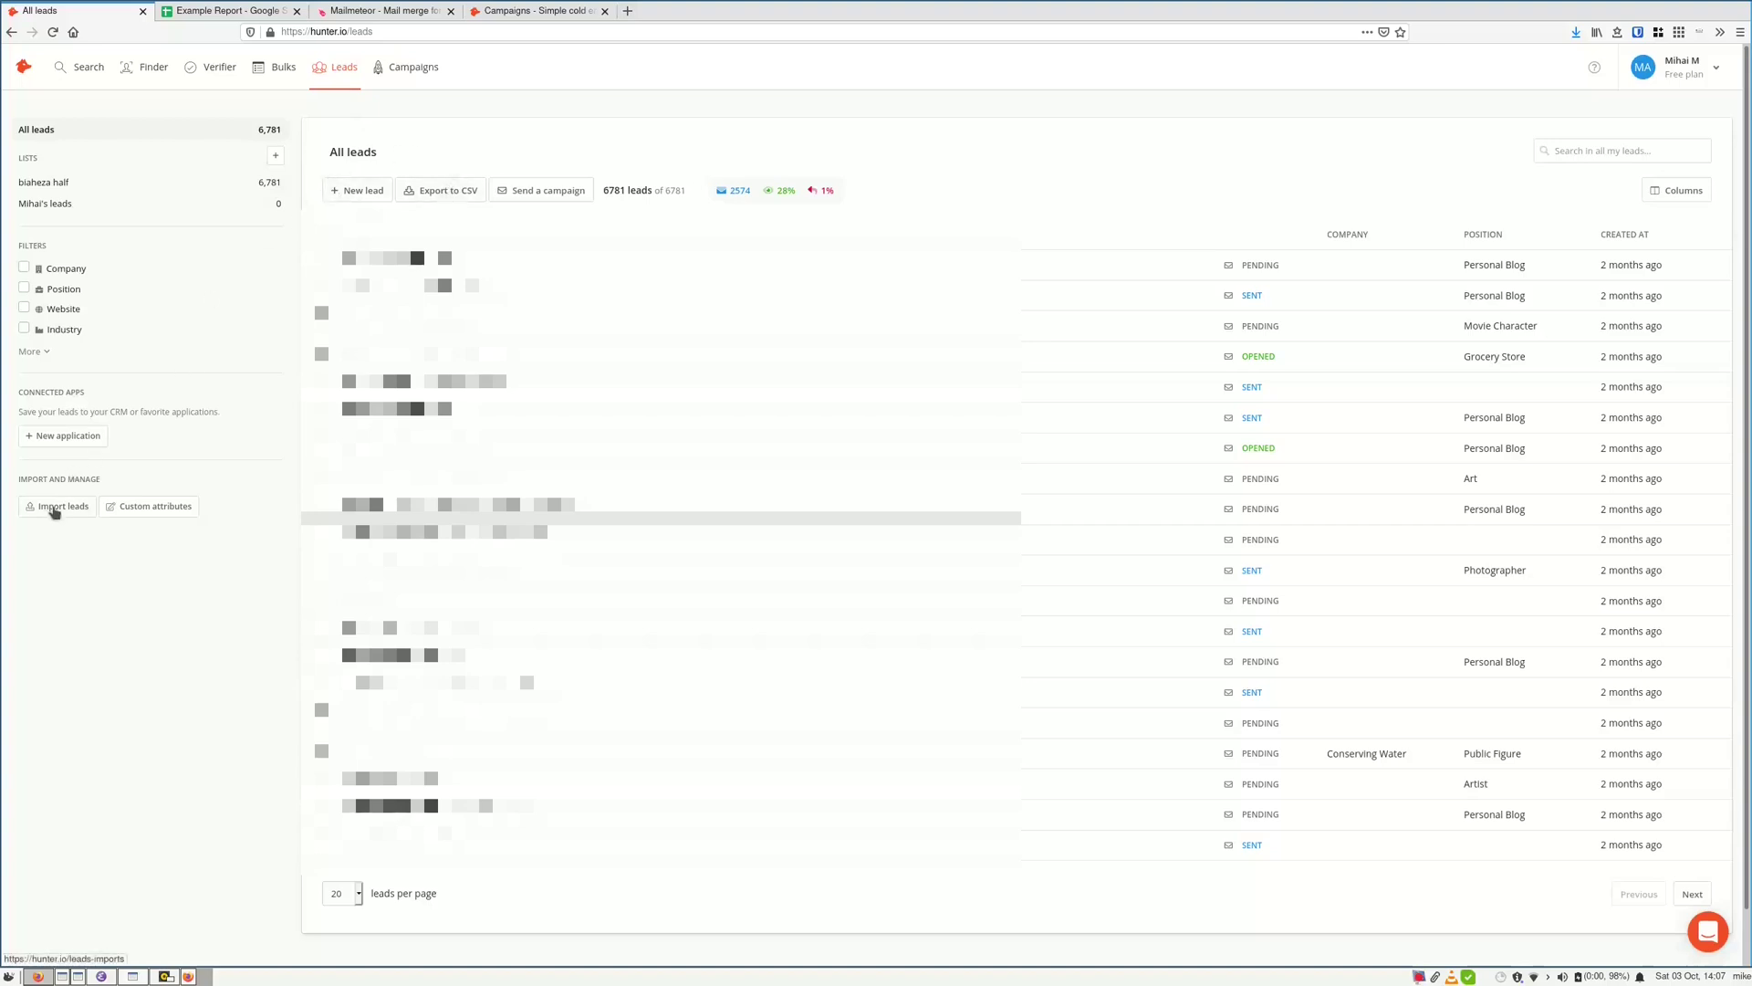
left_click(53, 510)
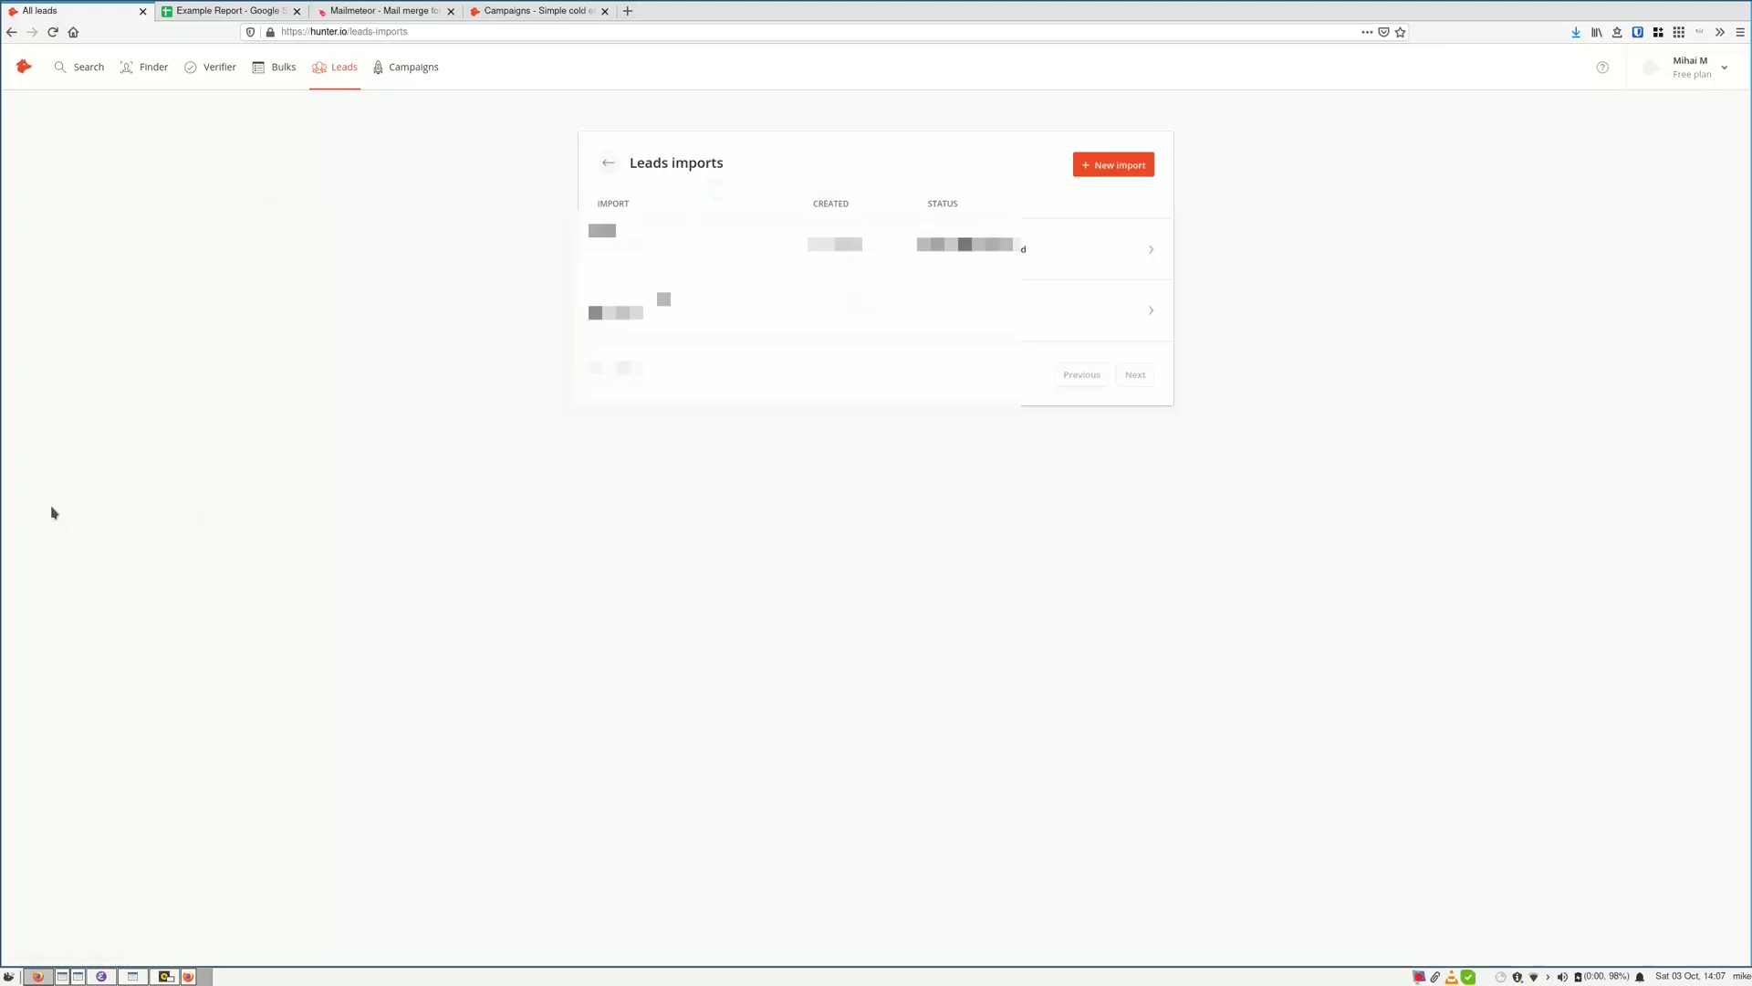
left_click(1094, 170)
left_click(899, 220)
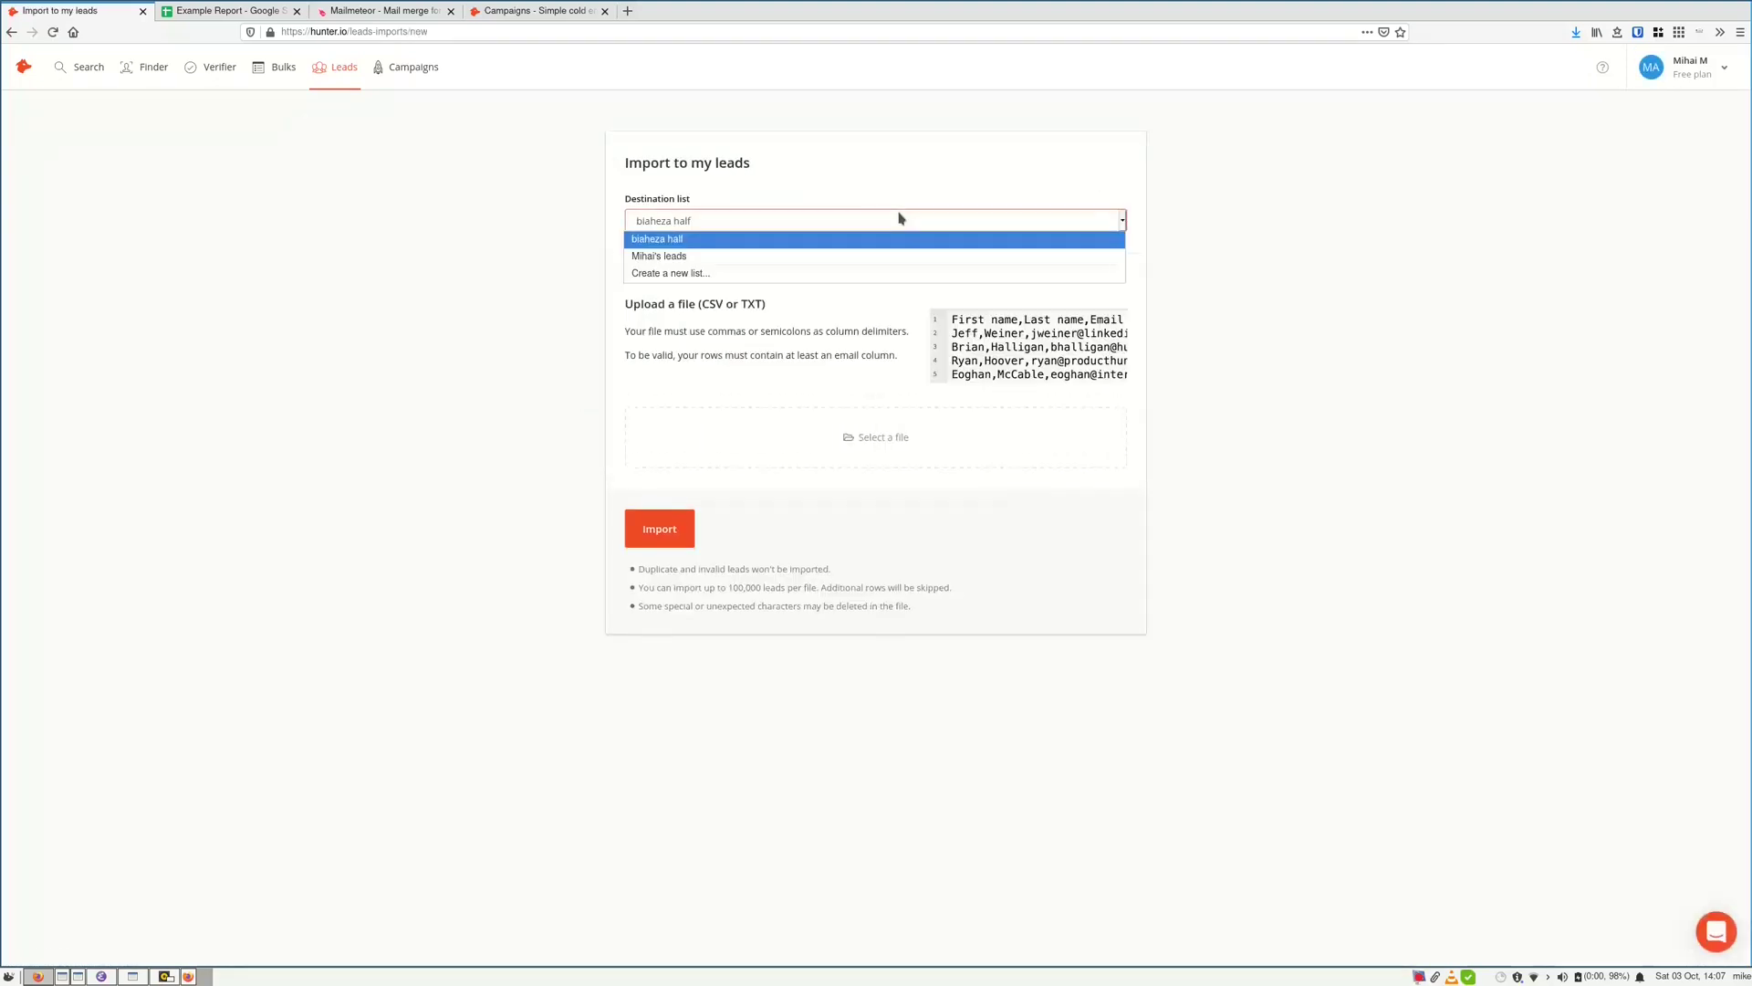
left_click(899, 219)
left_click(780, 274)
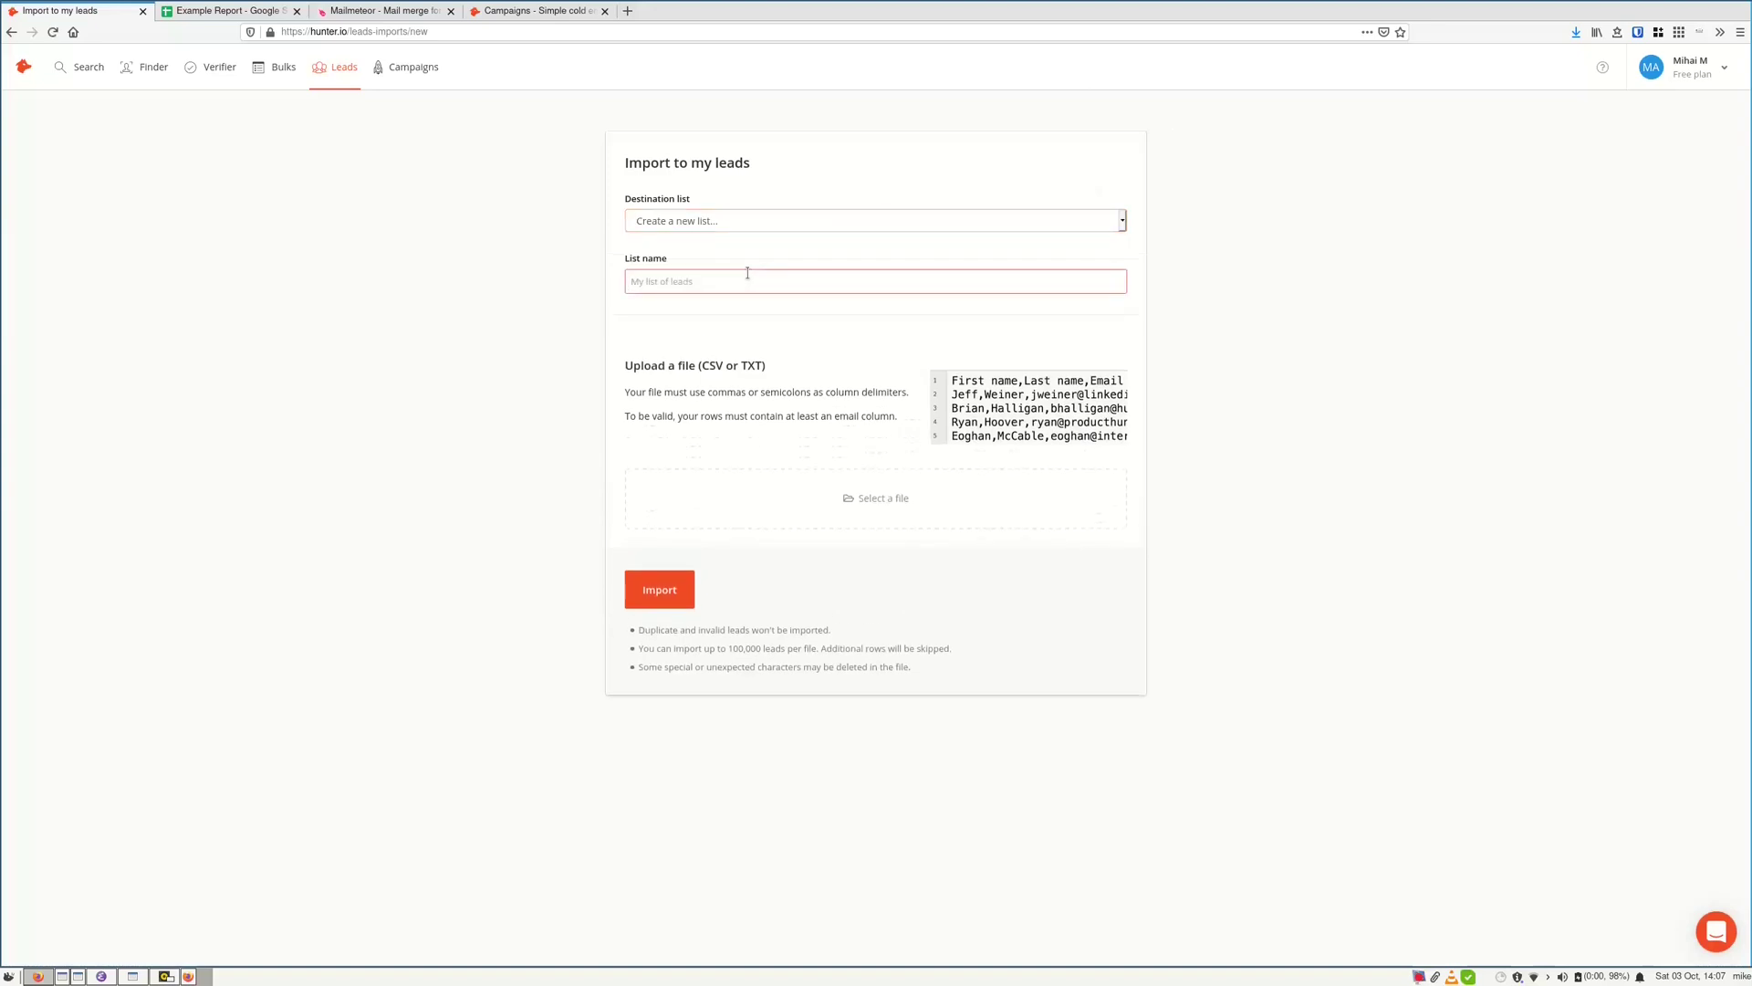
type("t")
left_click(333, 71)
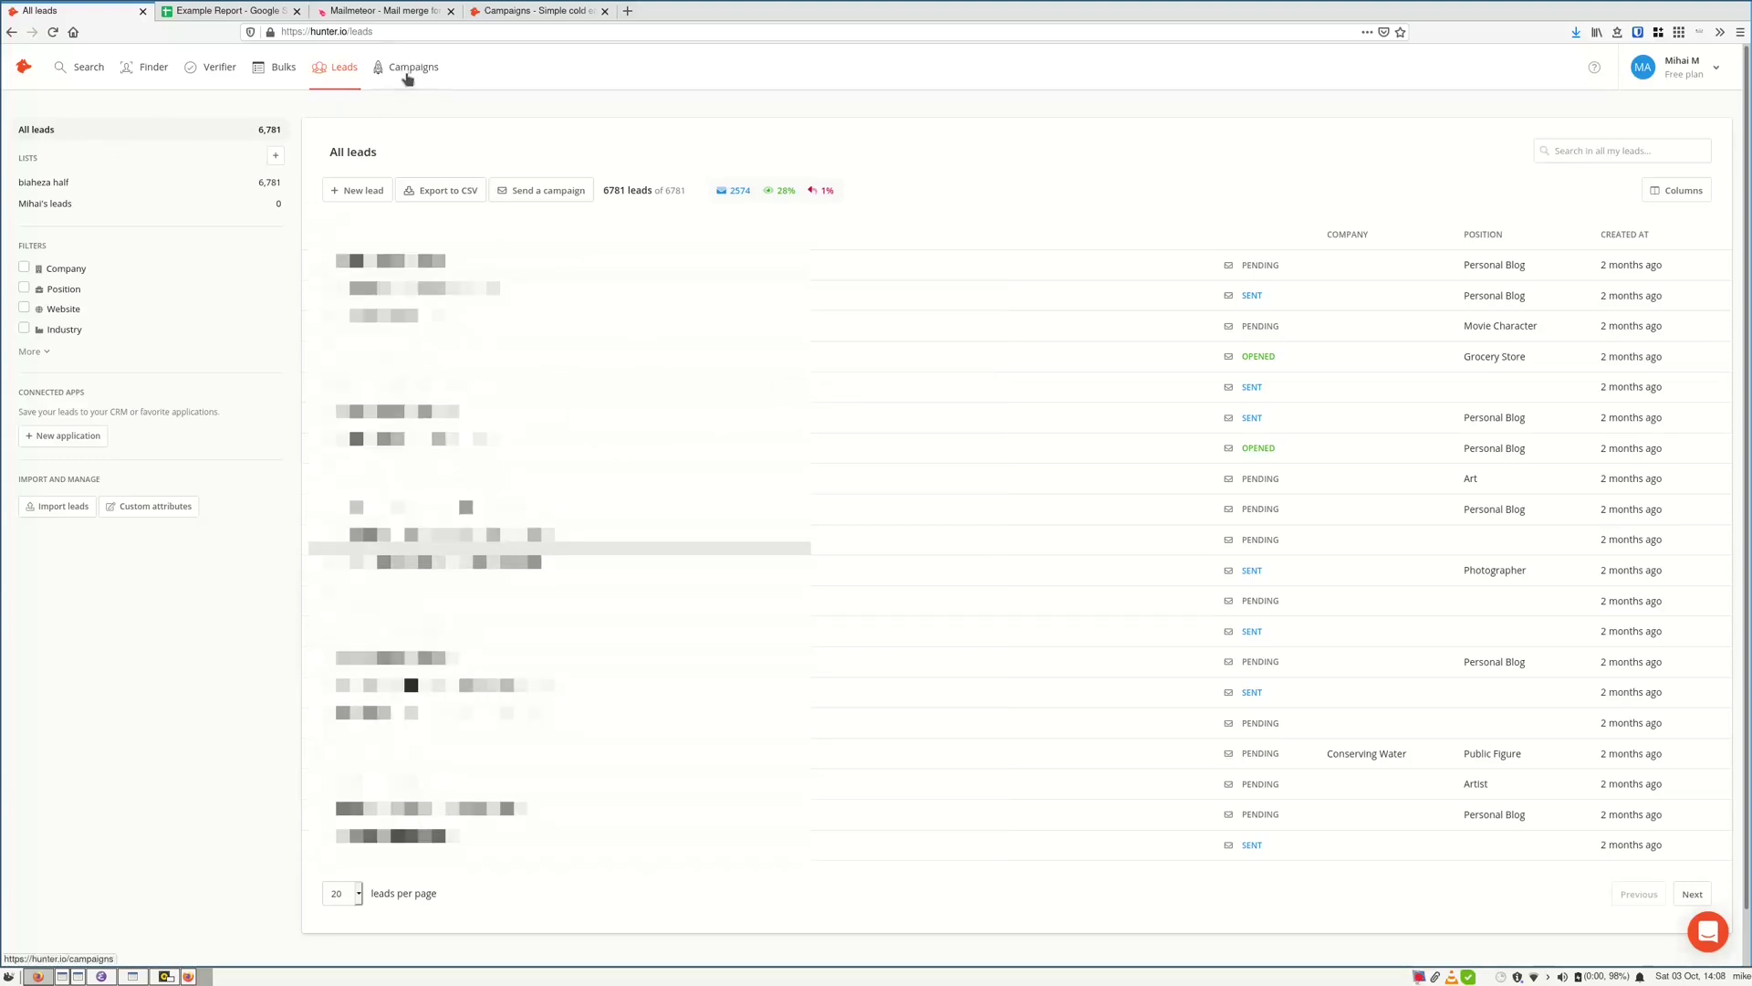
Review the connected Gmail accounts and sending window in campaign settings, then return to campaigns
left_click(66, 436)
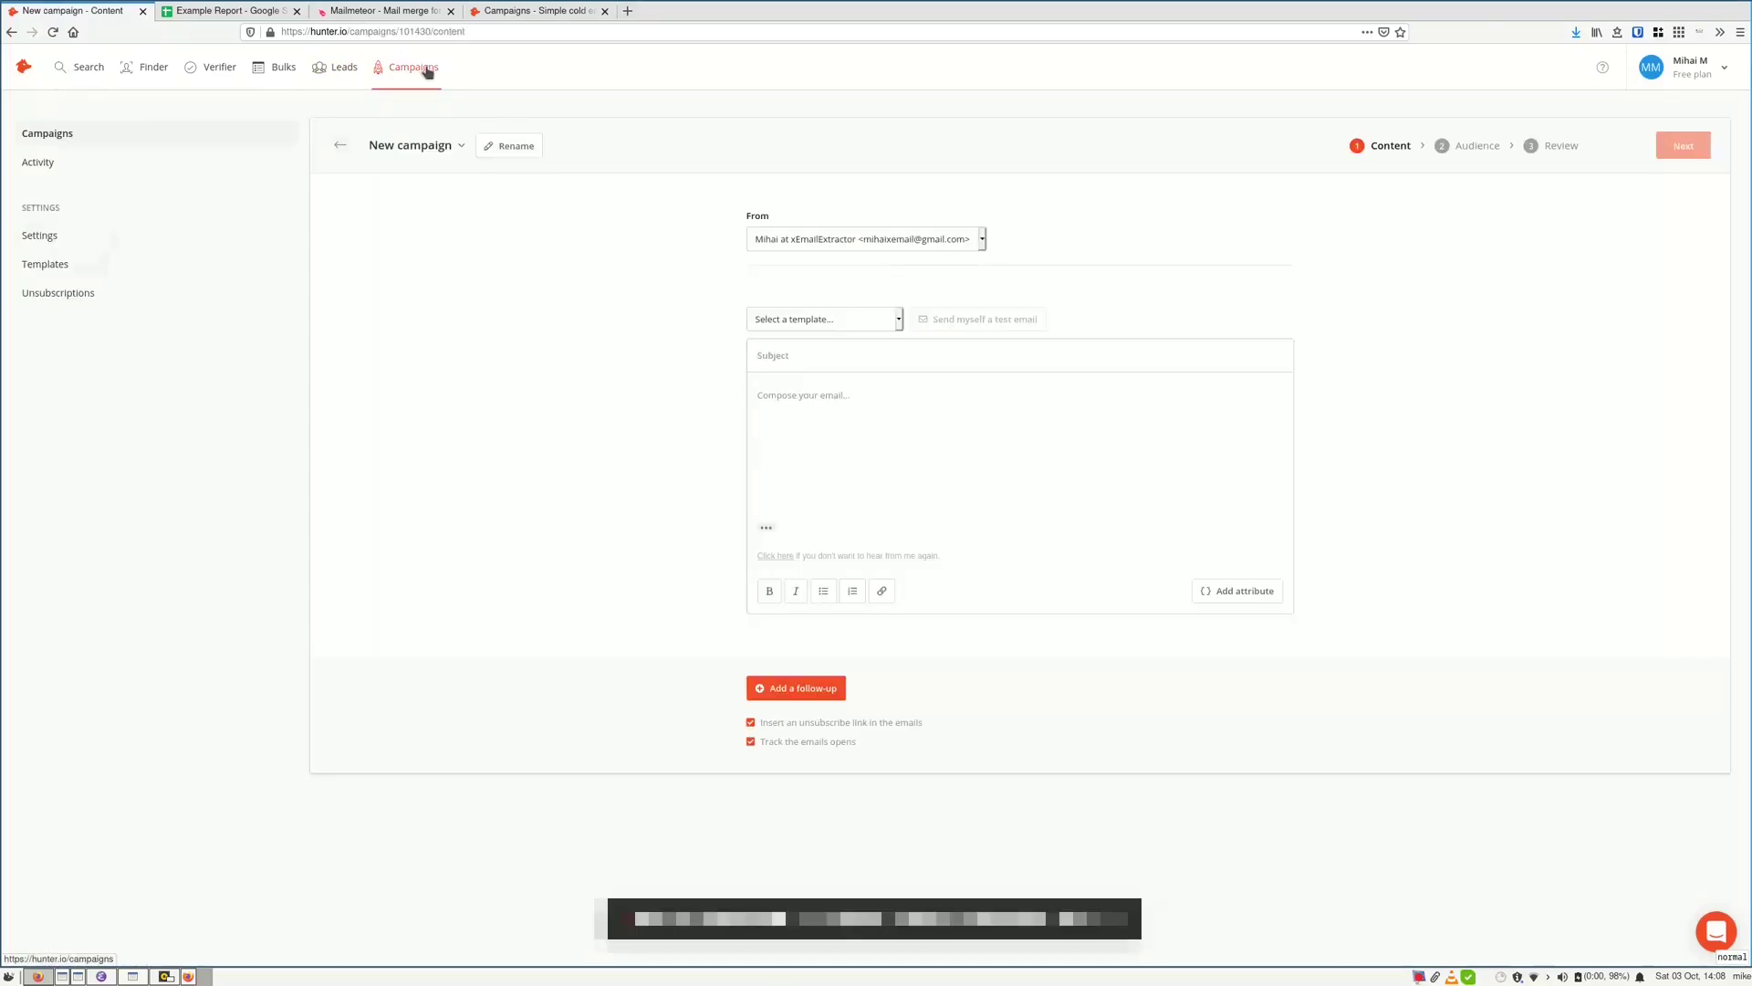
left_click(428, 71)
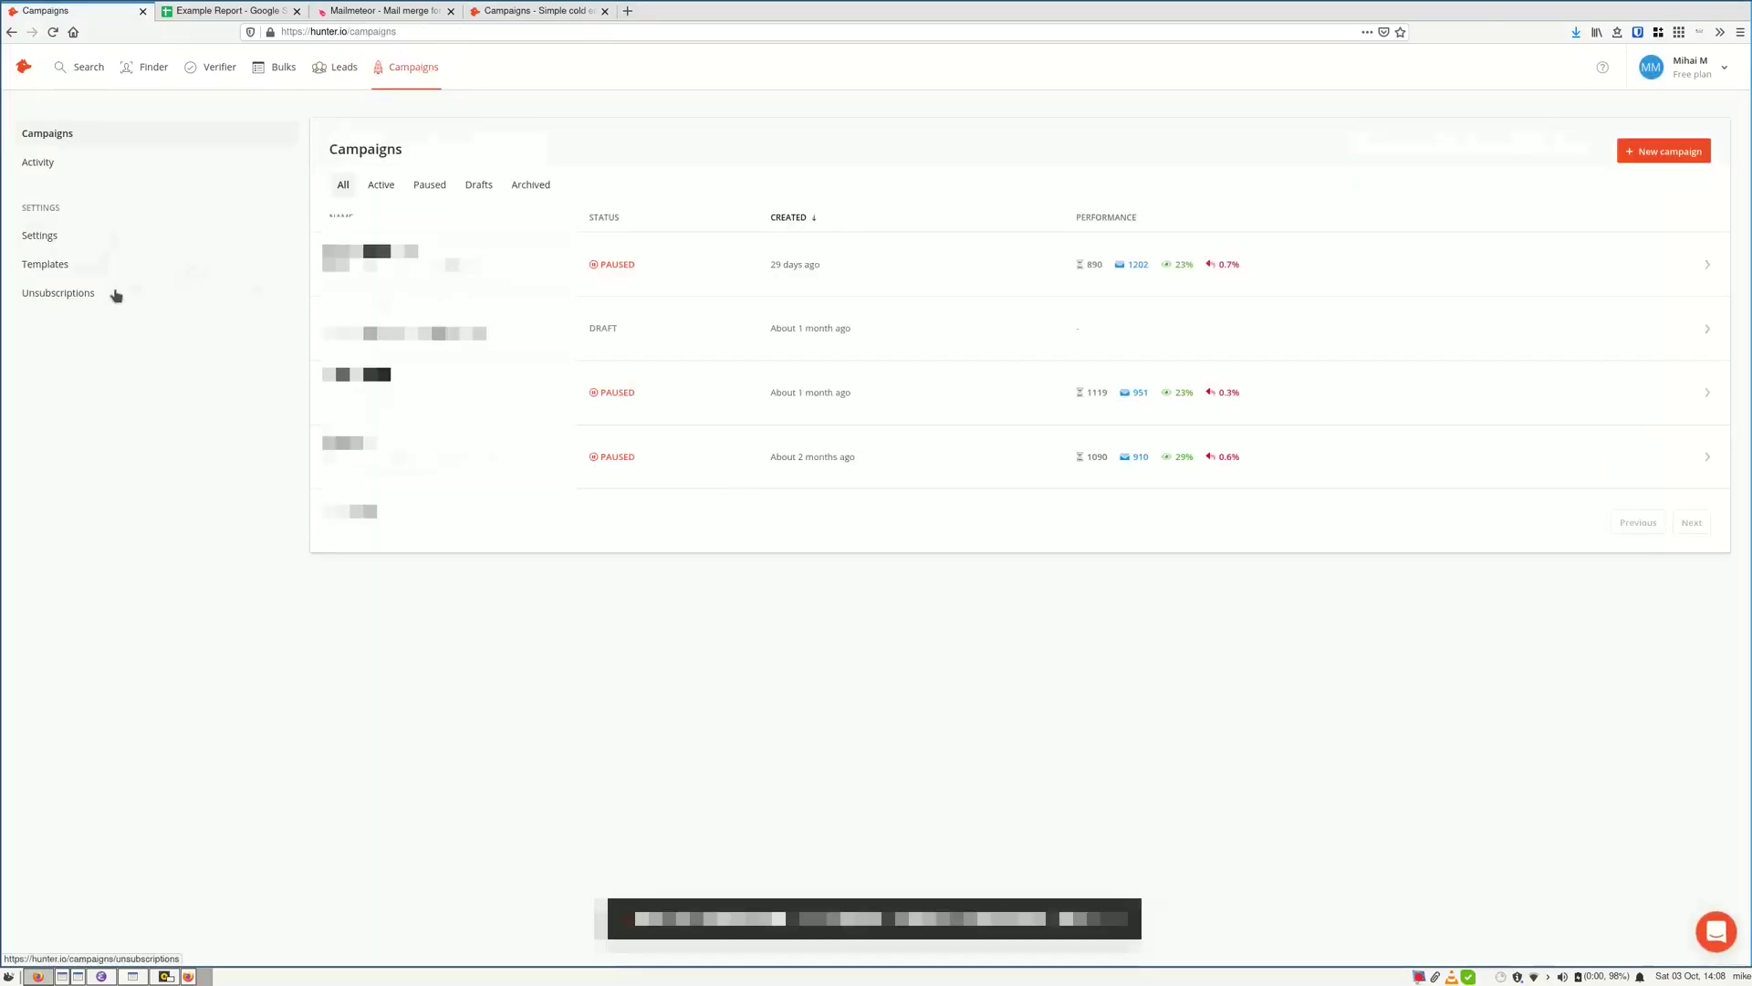
left_click(39, 236)
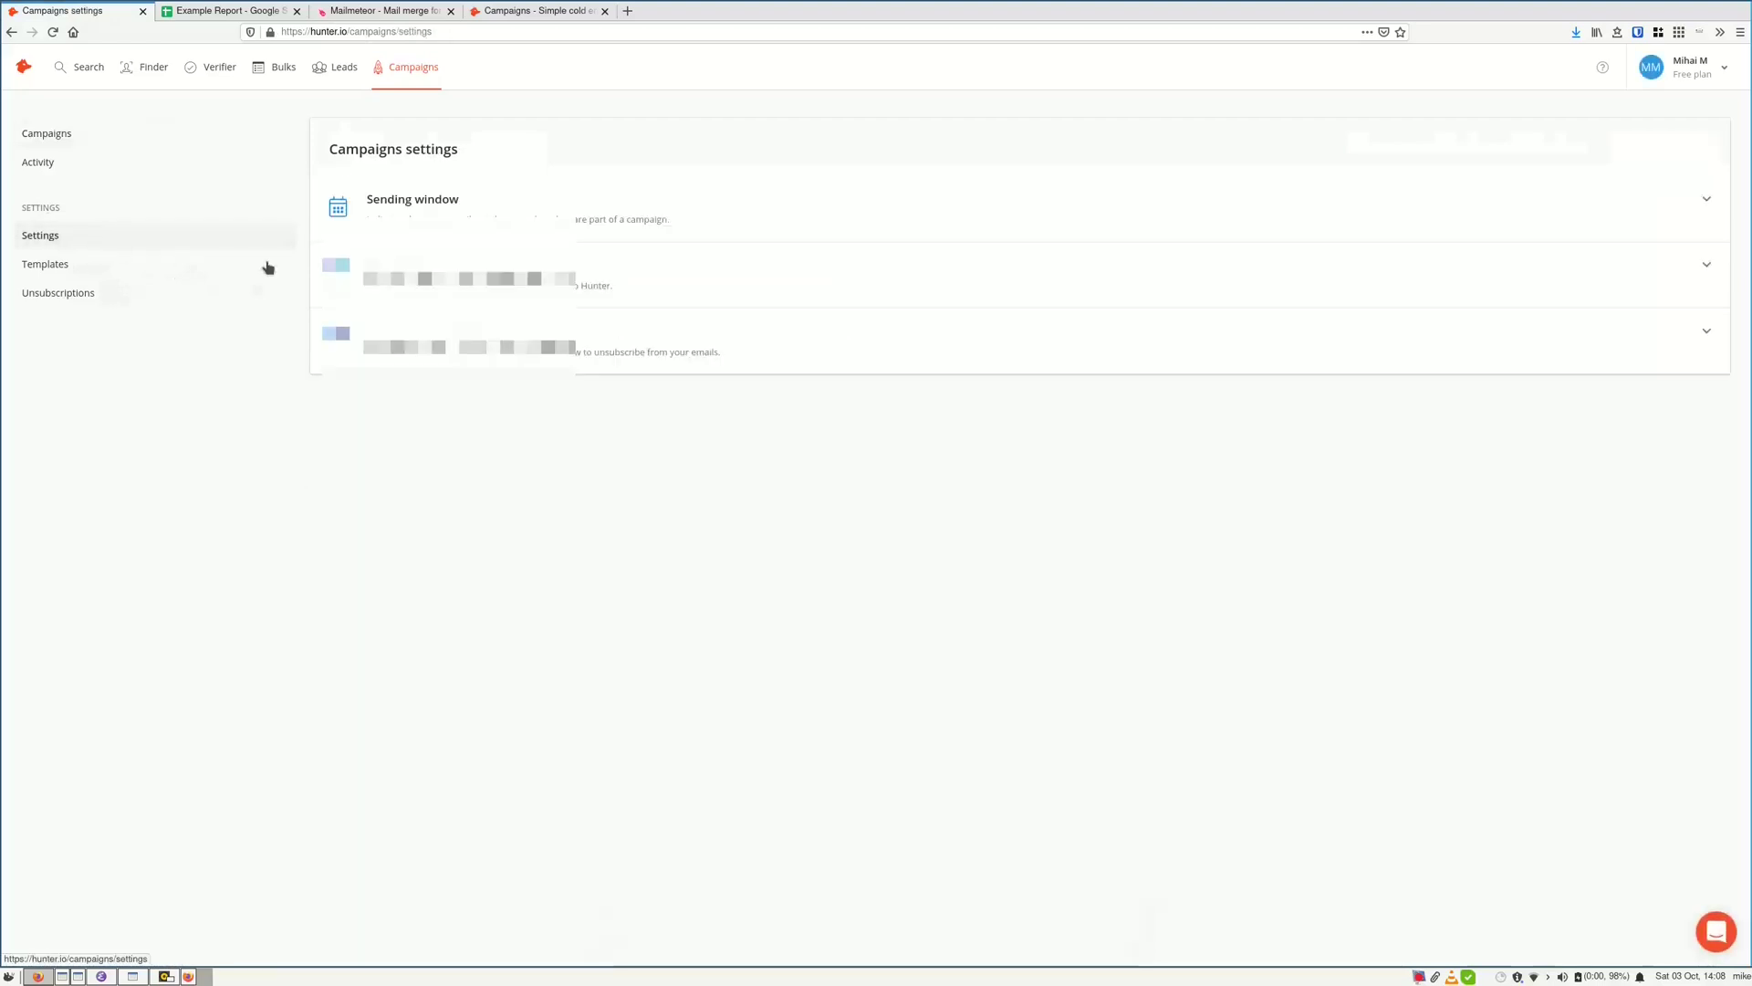
left_click(482, 265)
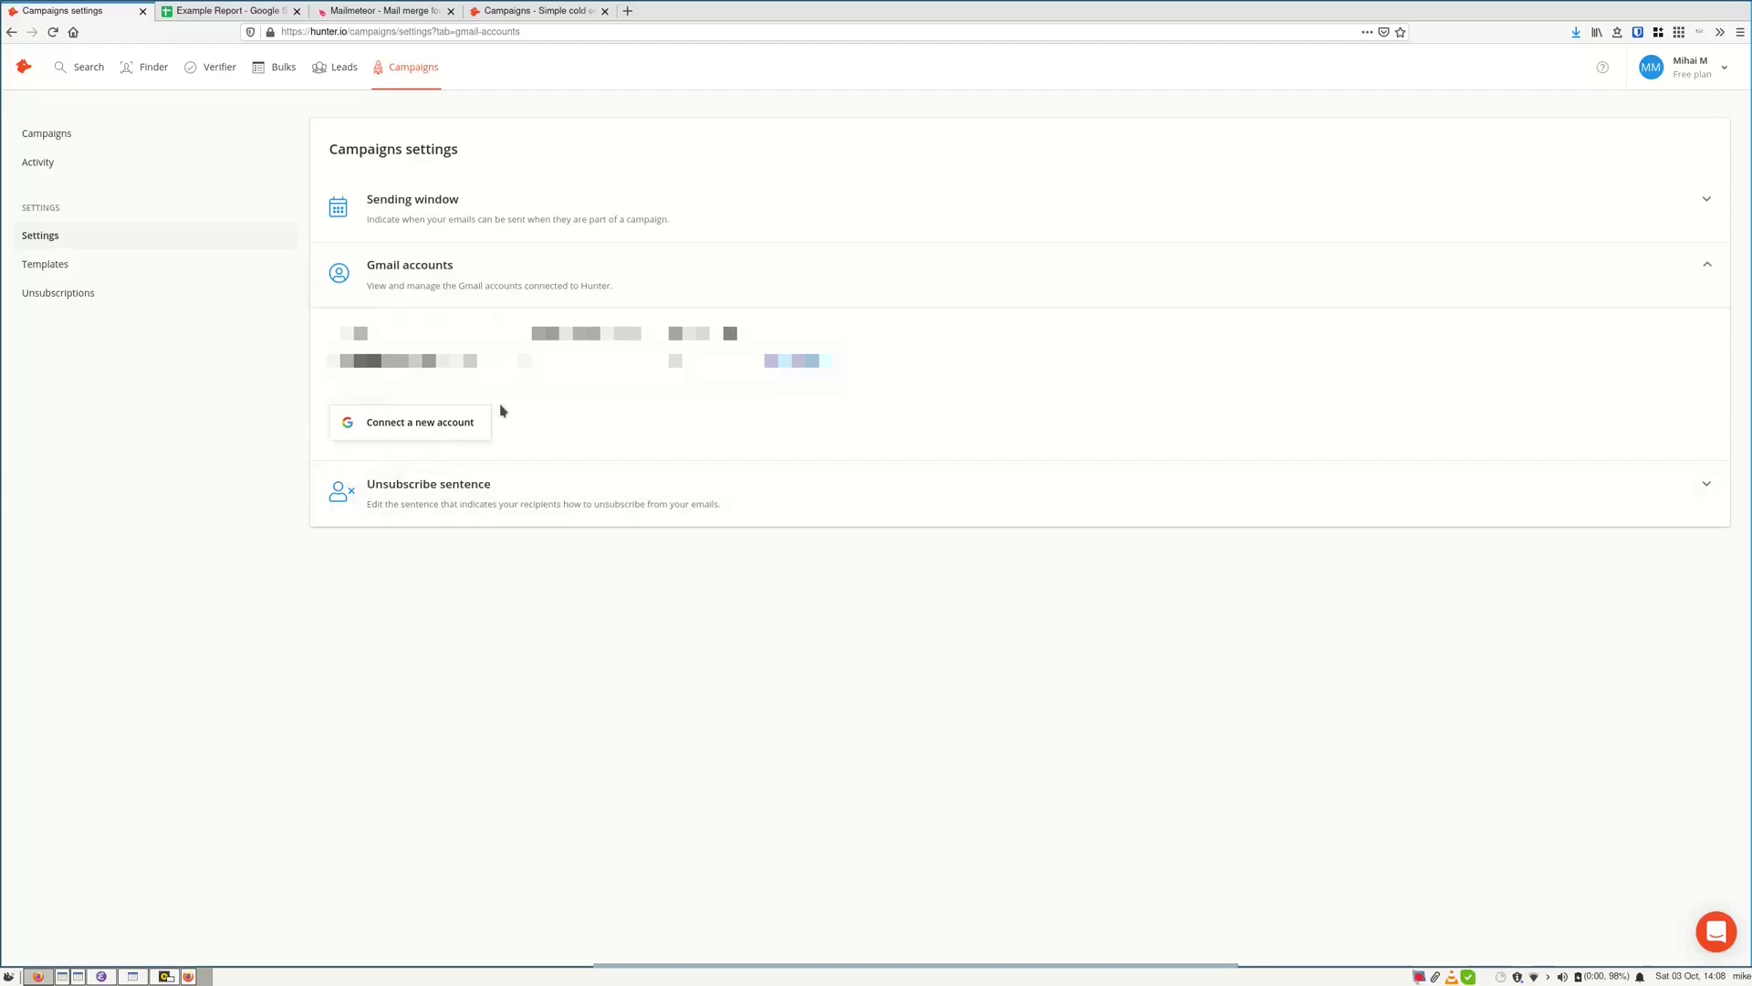
left_click(473, 225)
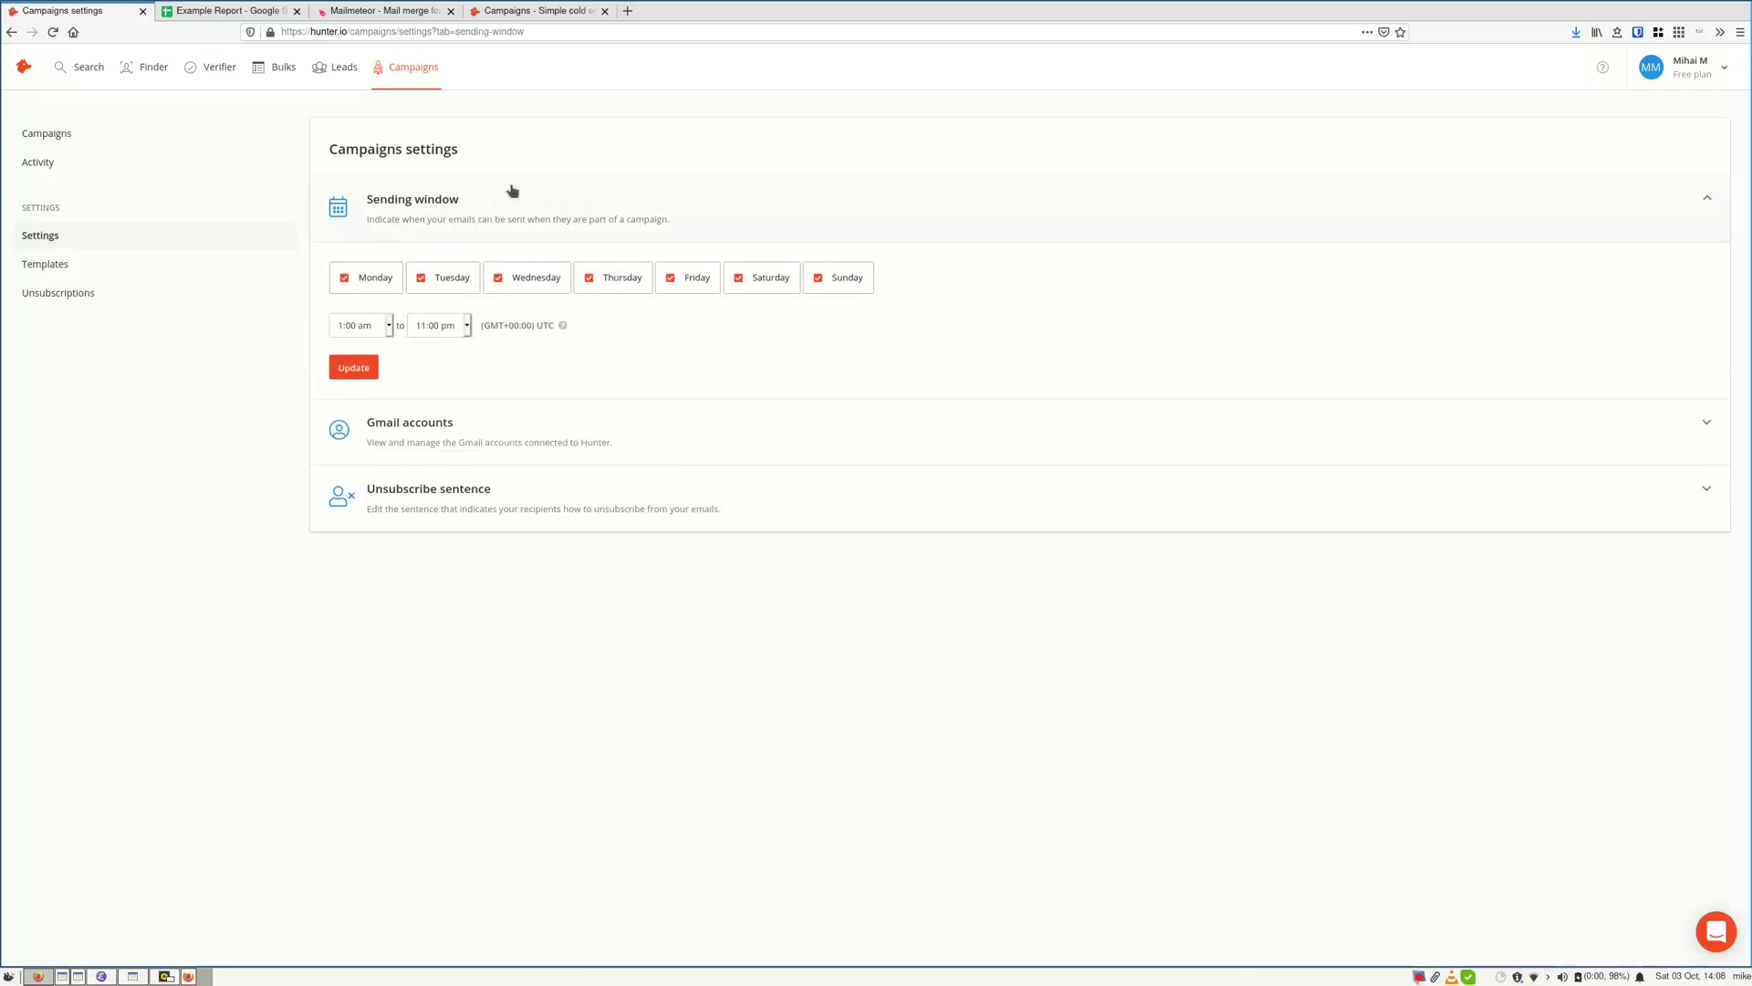
left_click(445, 433)
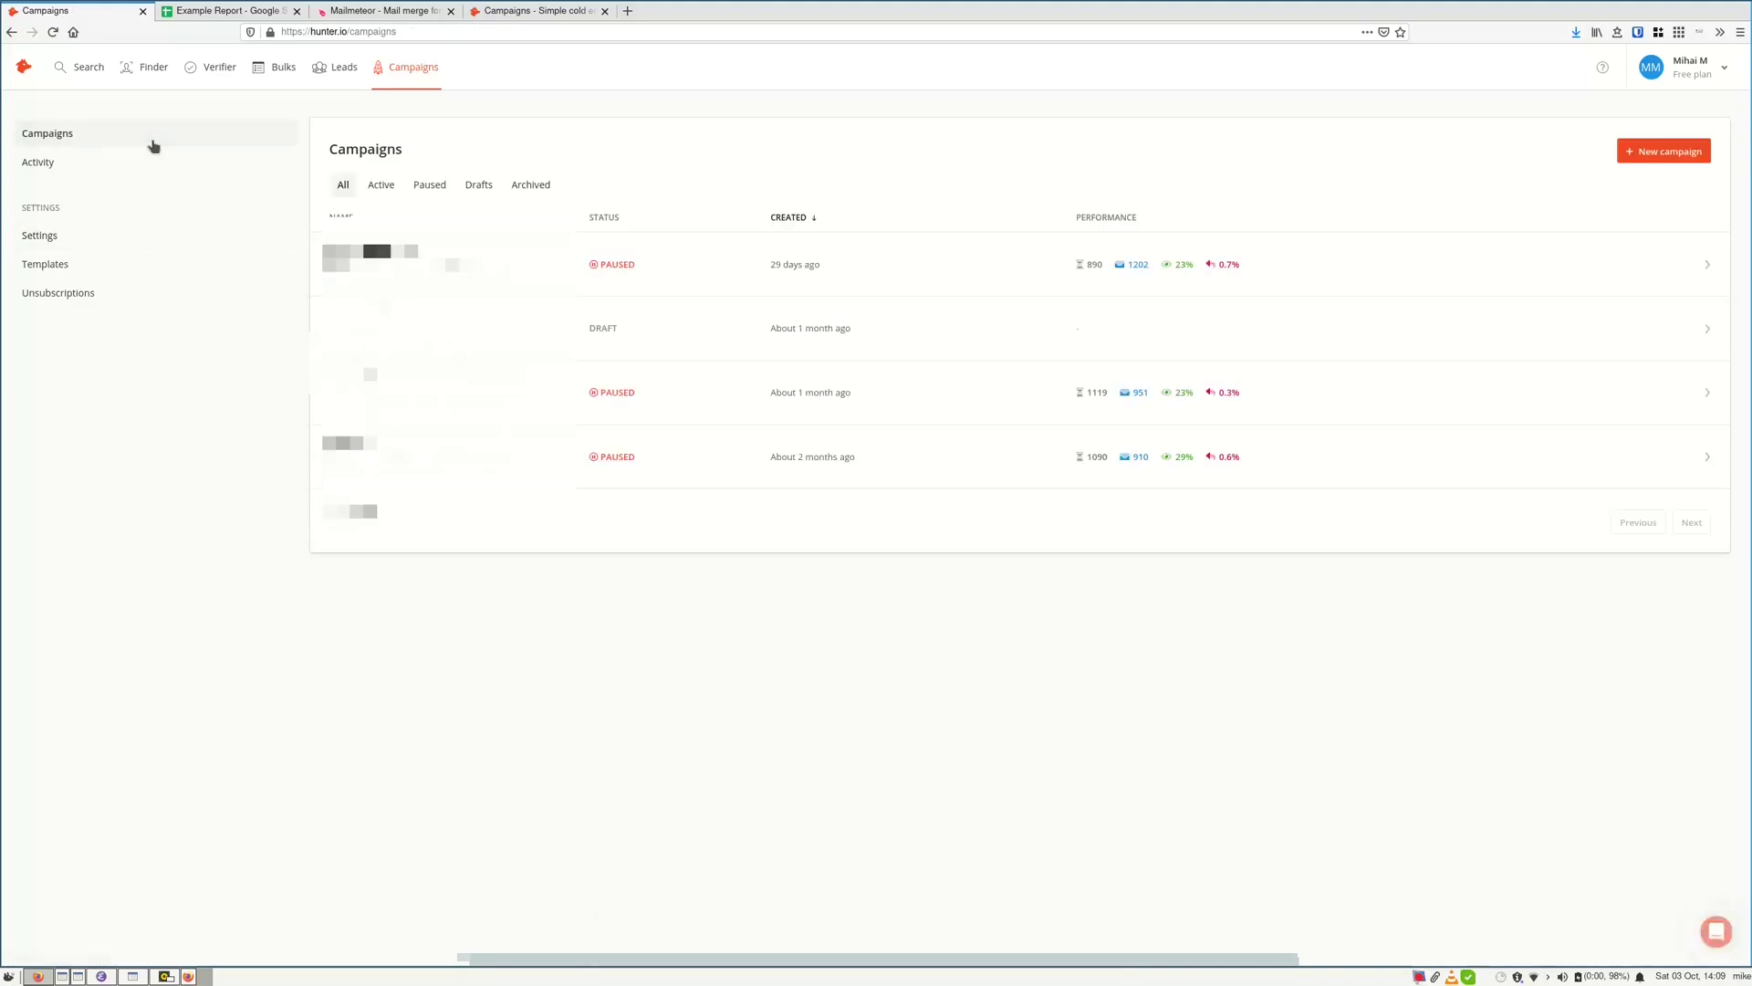
Create a new campaign and rename it to 'test'
left_click(1663, 151)
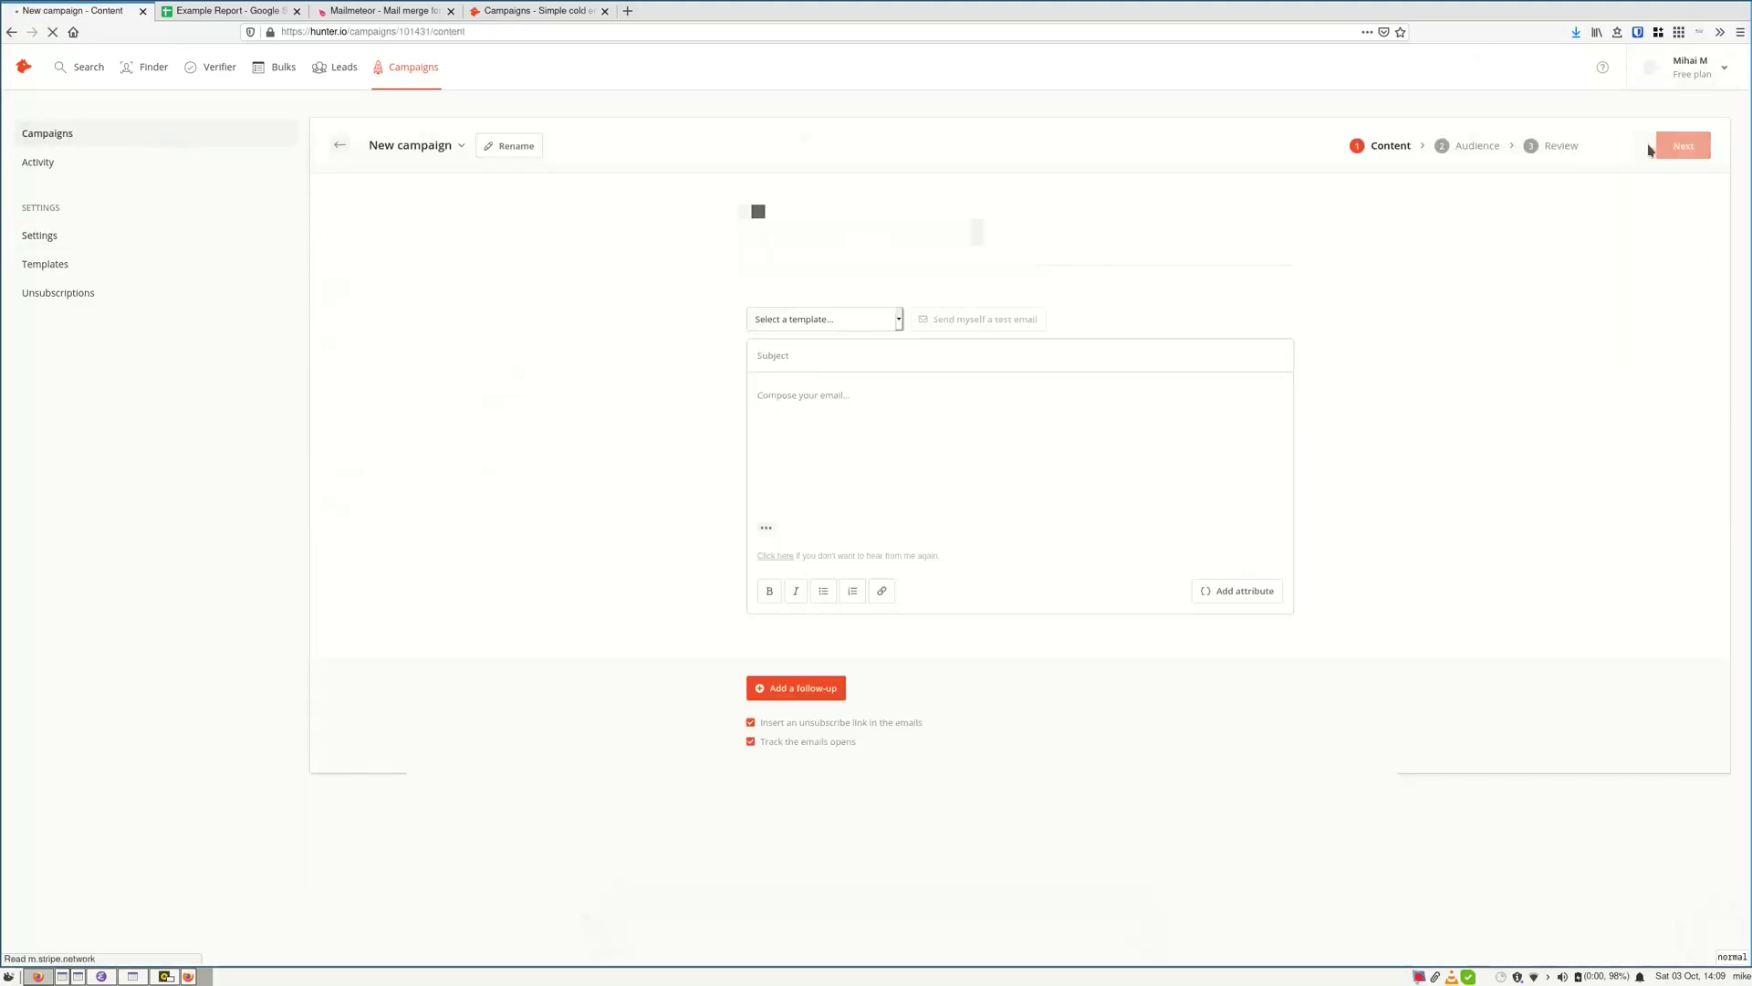
left_click(442, 146)
left_click(439, 173)
double_click(416, 146)
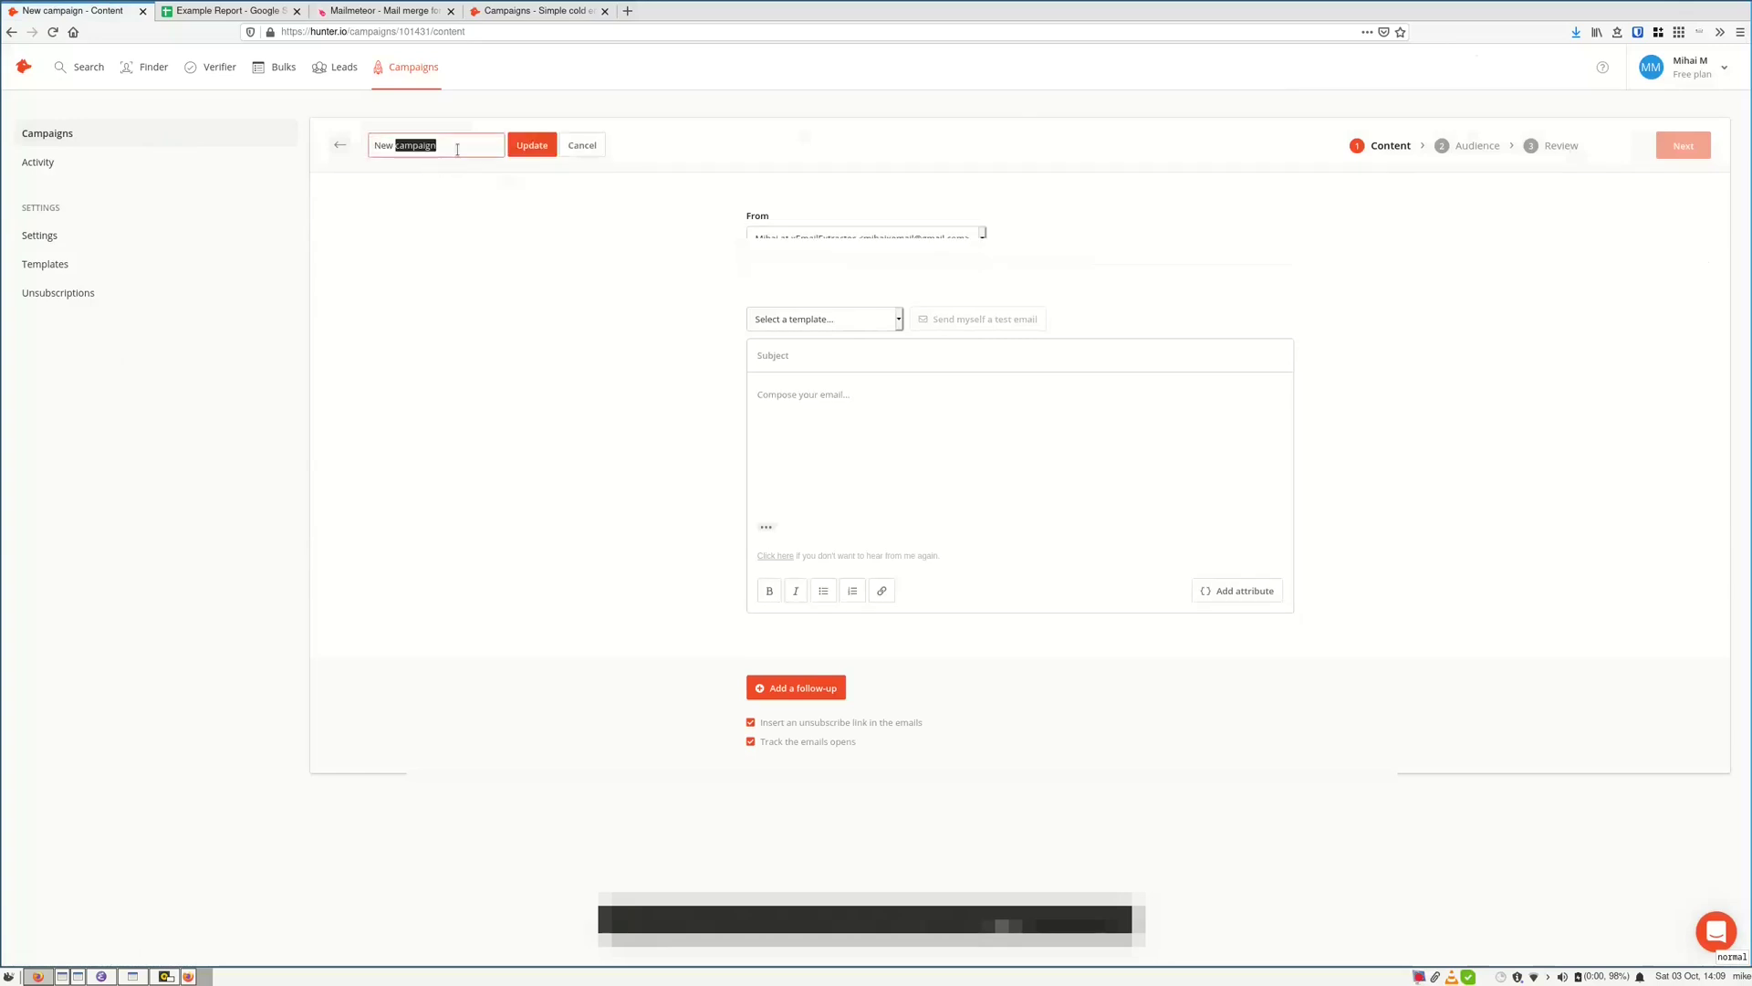
triple_click(457, 149)
type("test")
left_click(531, 145)
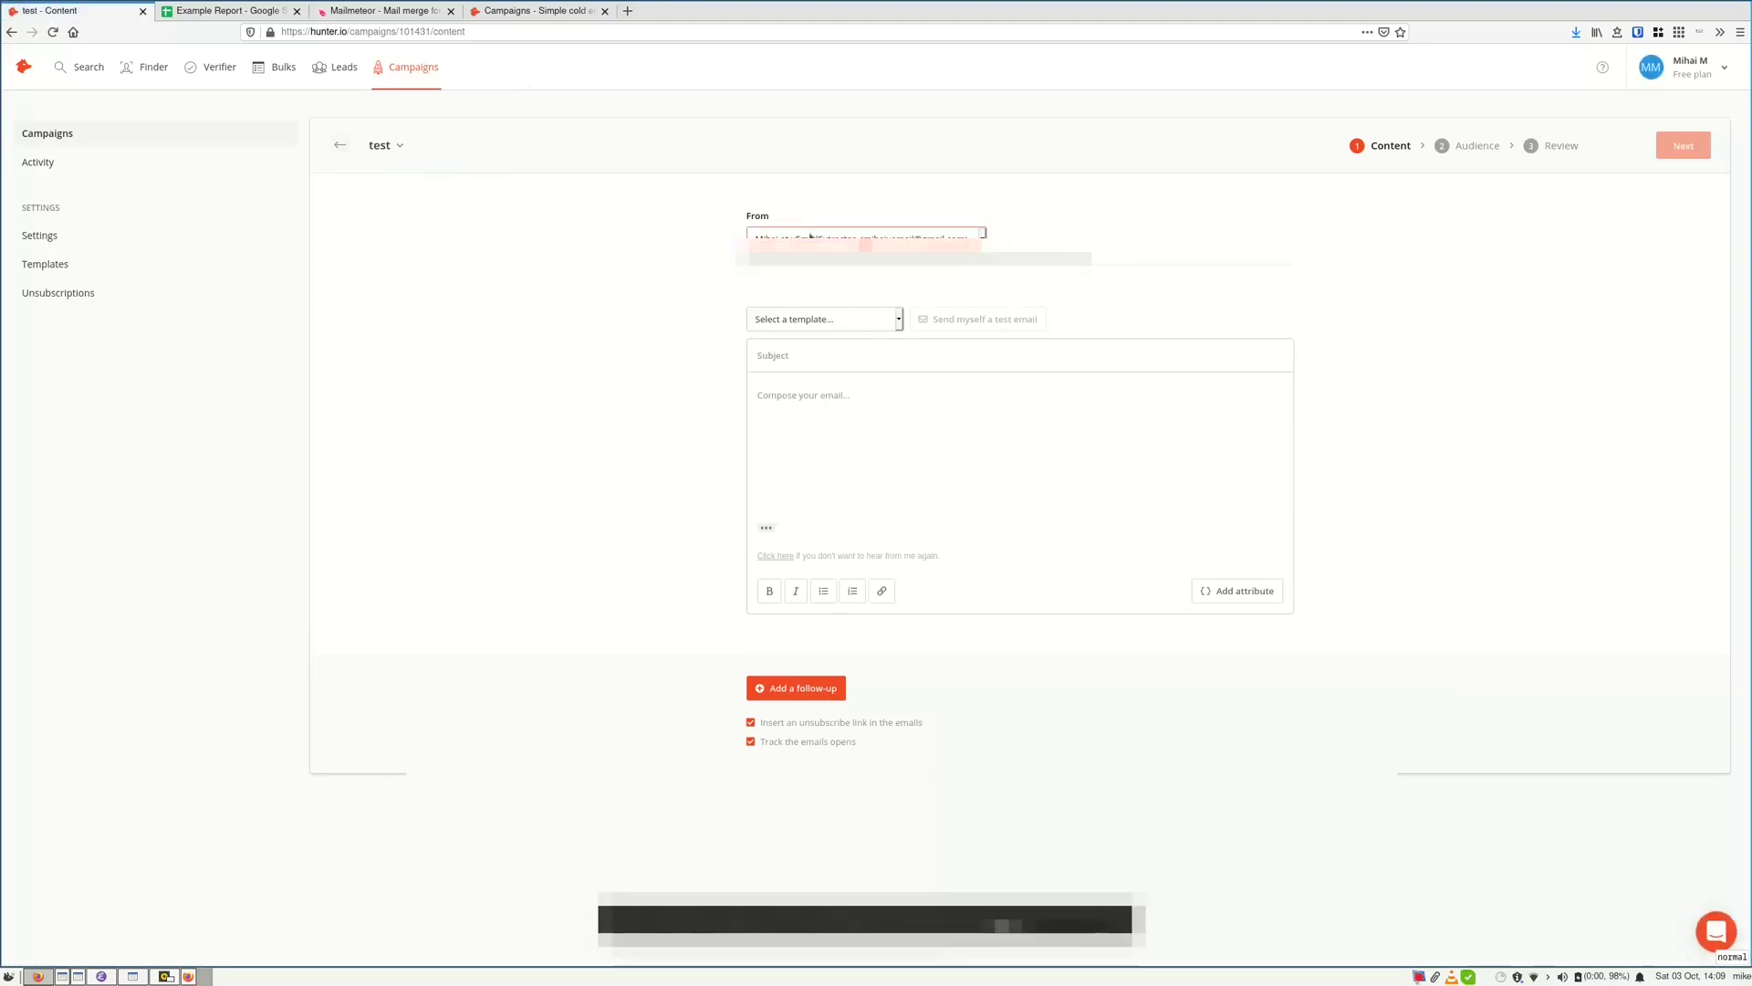
Write the email with subject 'sub' and a short body, adding then removing a 3-day follow-up
left_click(846, 318)
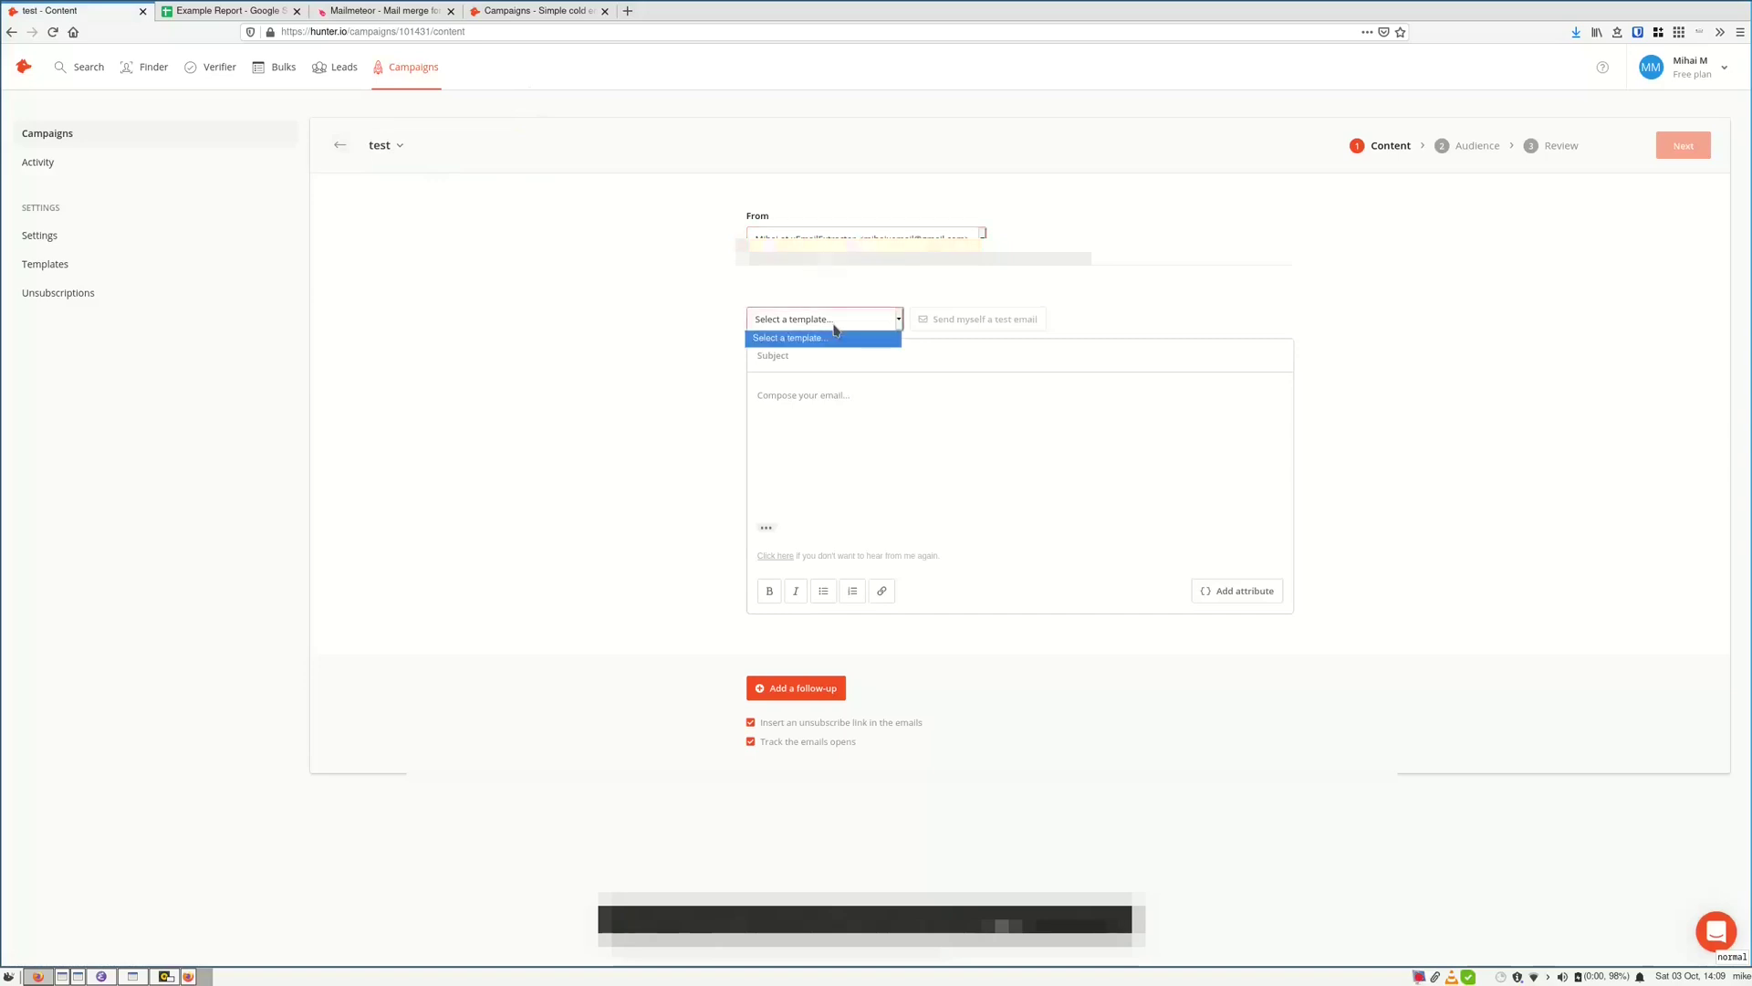
left_click(836, 353)
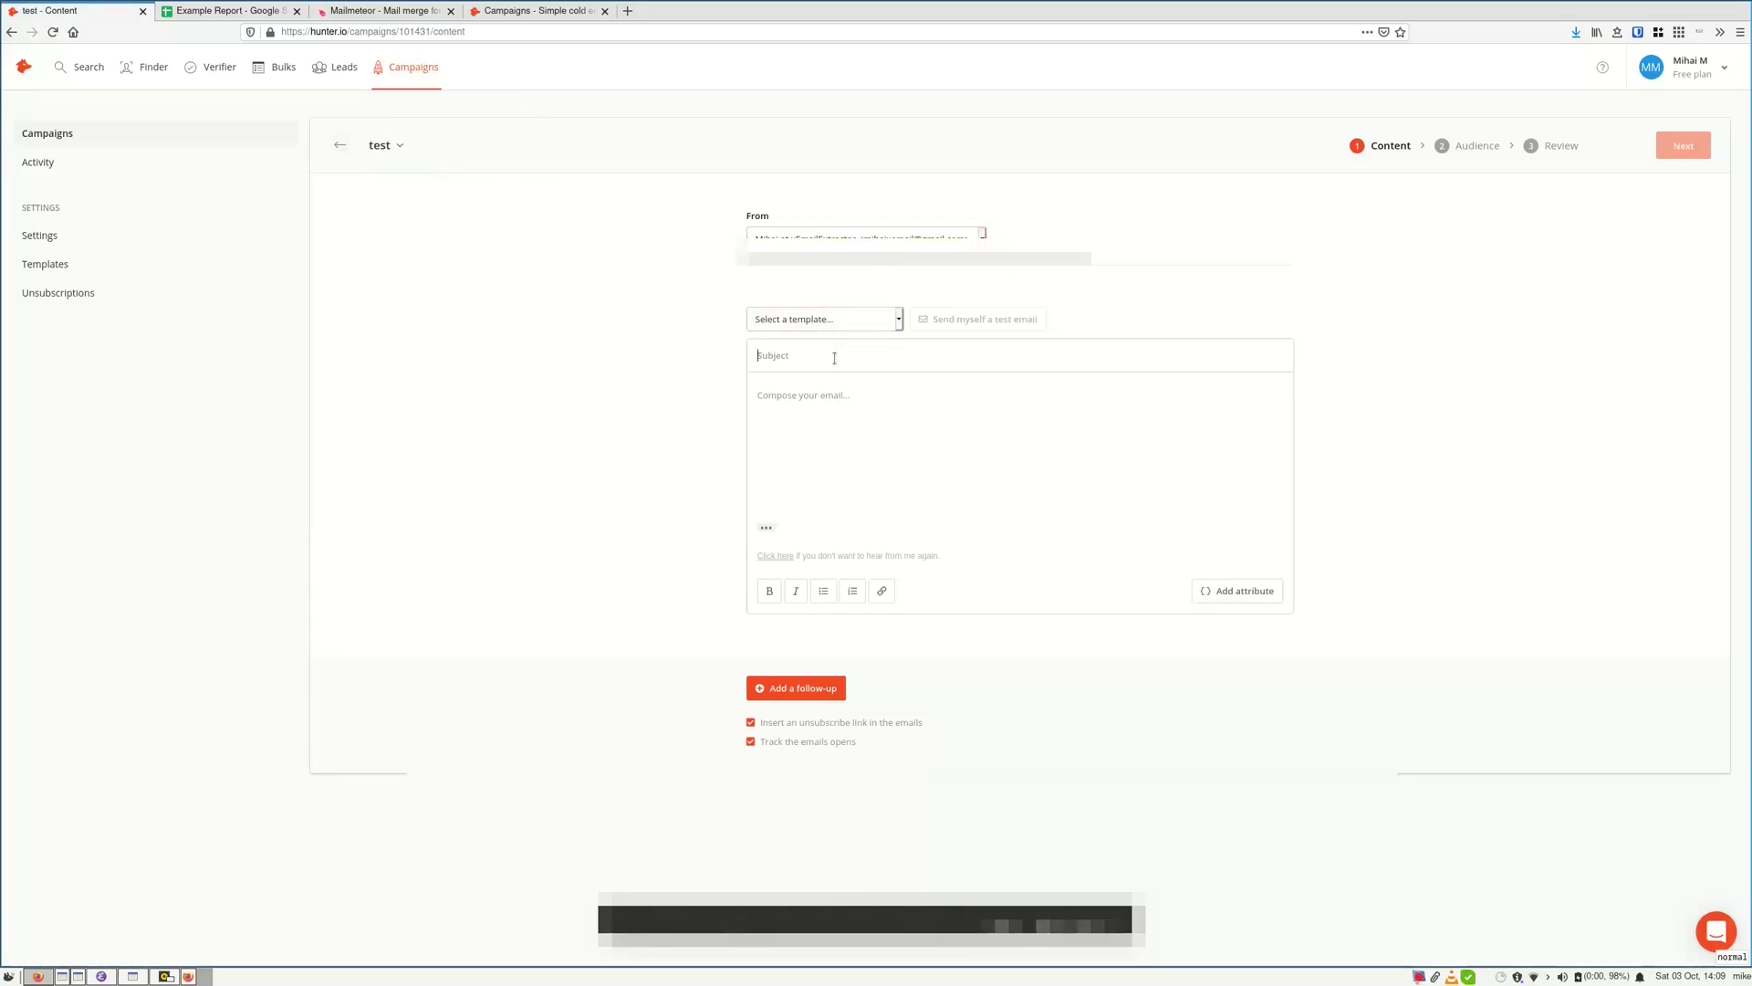
type("sub")
key("Tab")
type("B")
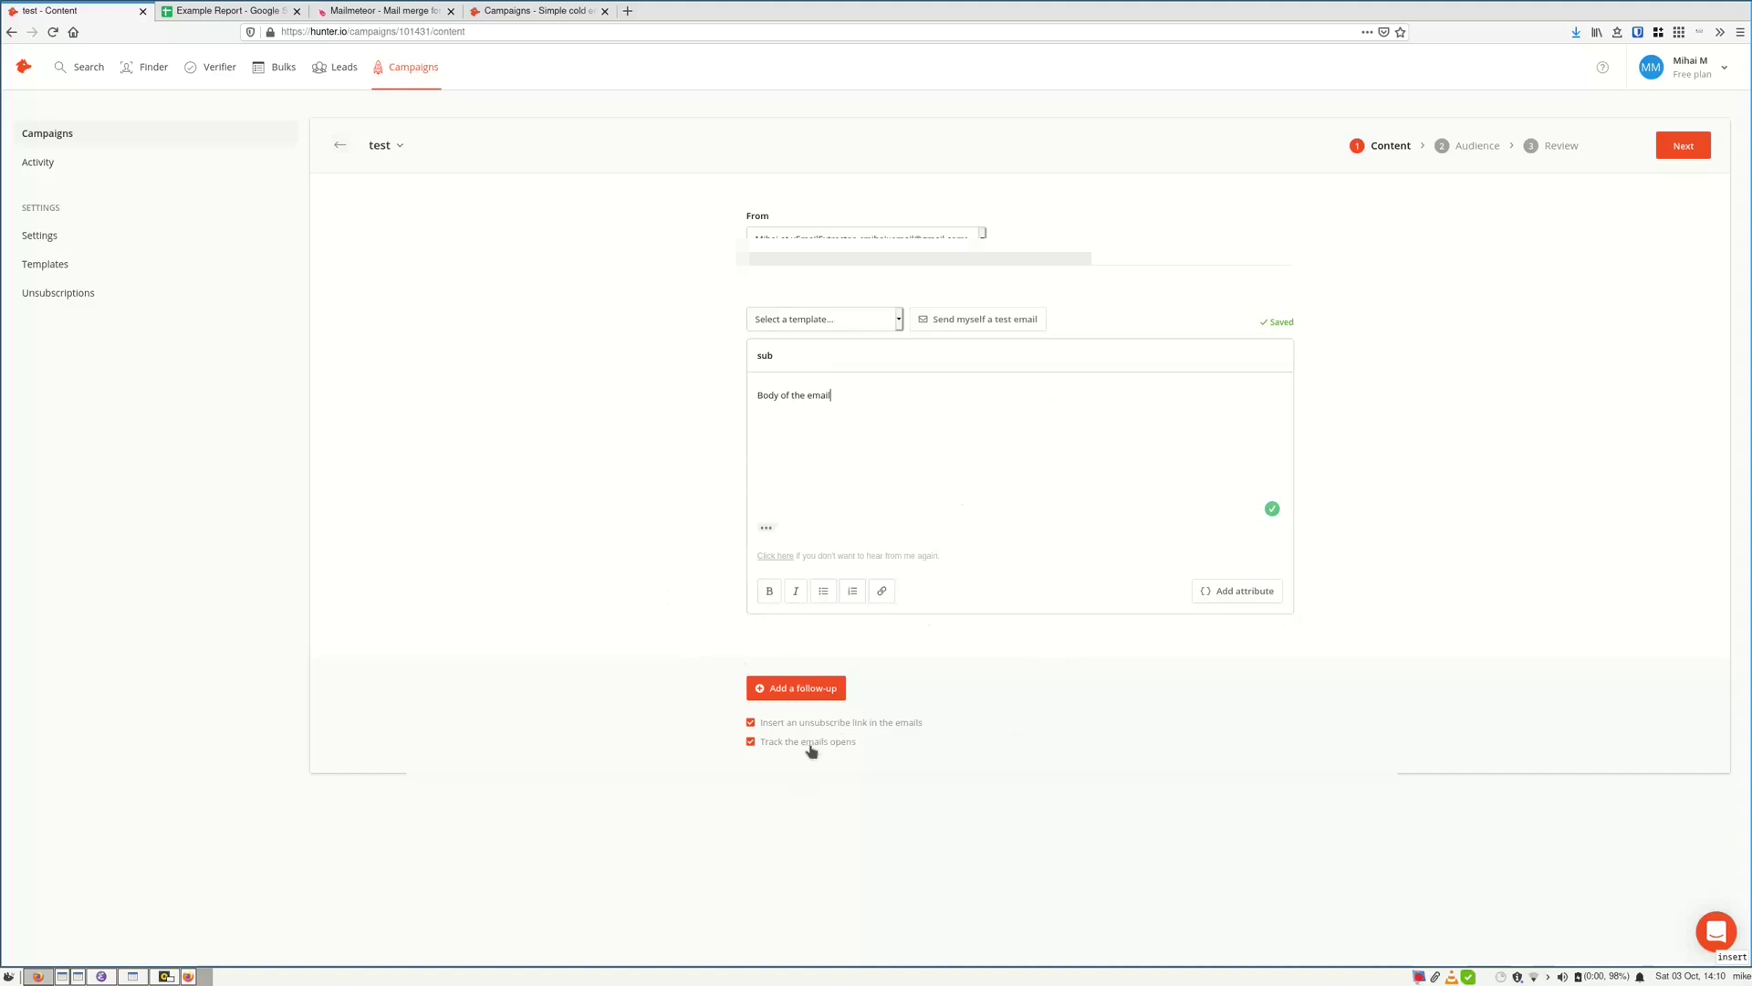
left_click(804, 691)
left_click(874, 678)
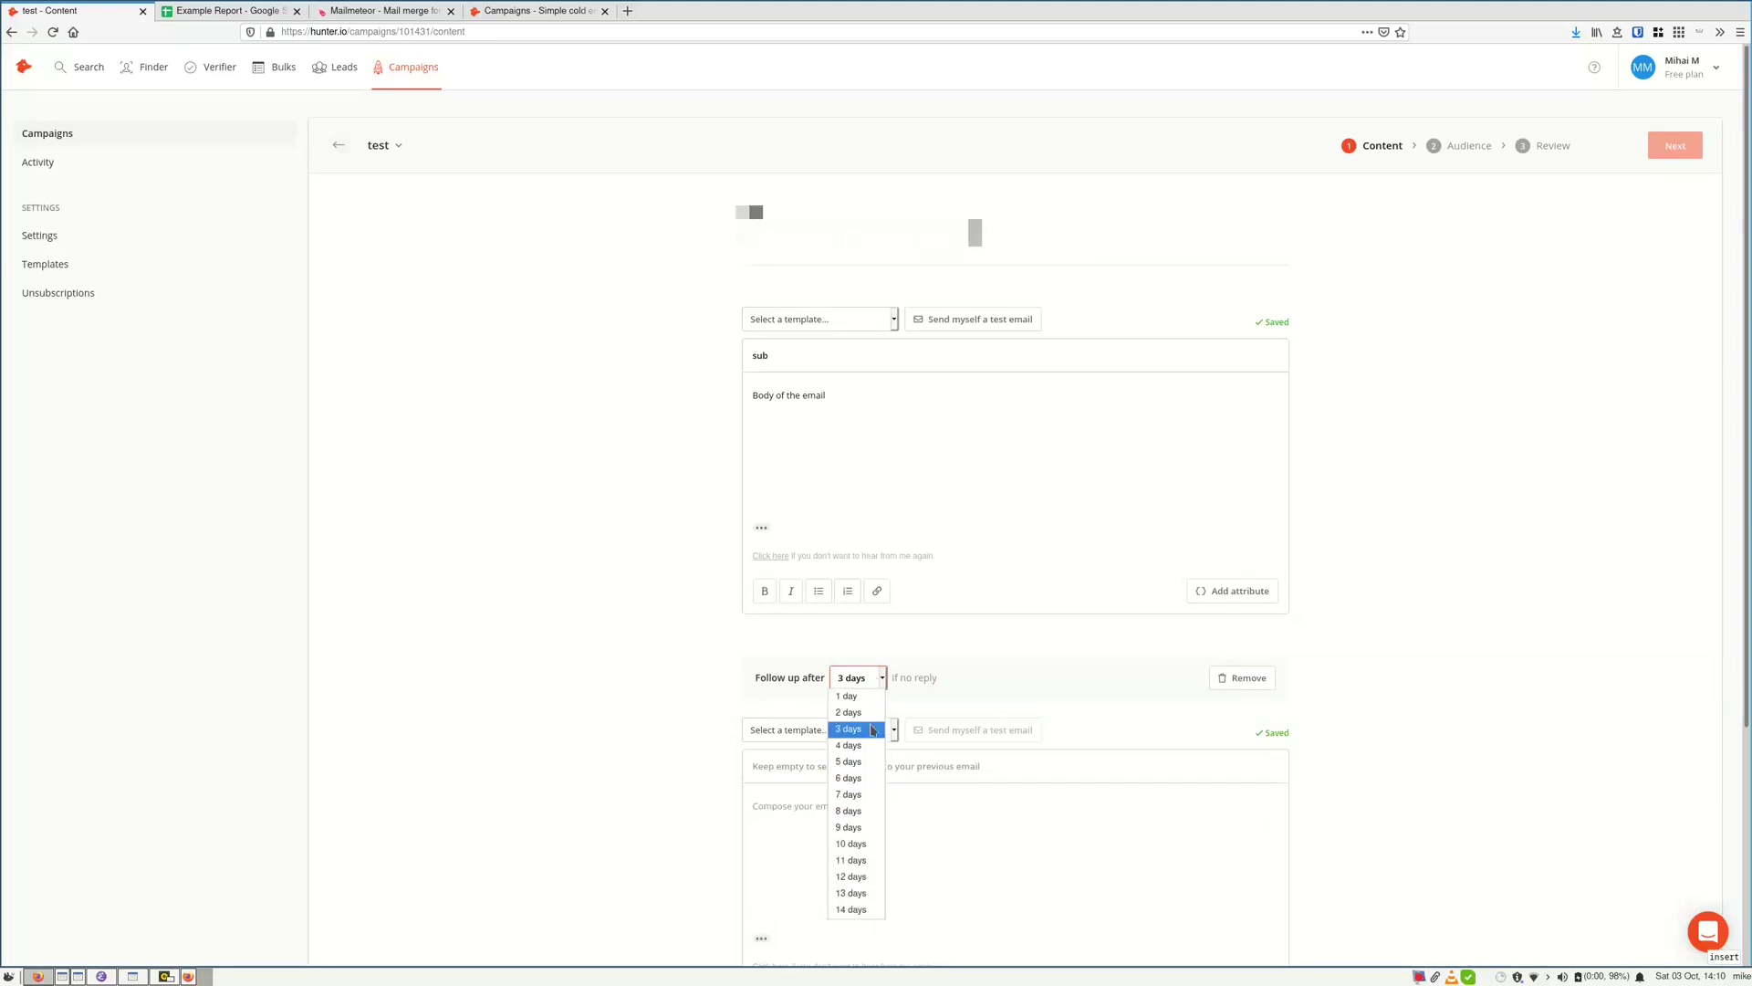
left_click(978, 685)
scroll(978, 684, "down", 5)
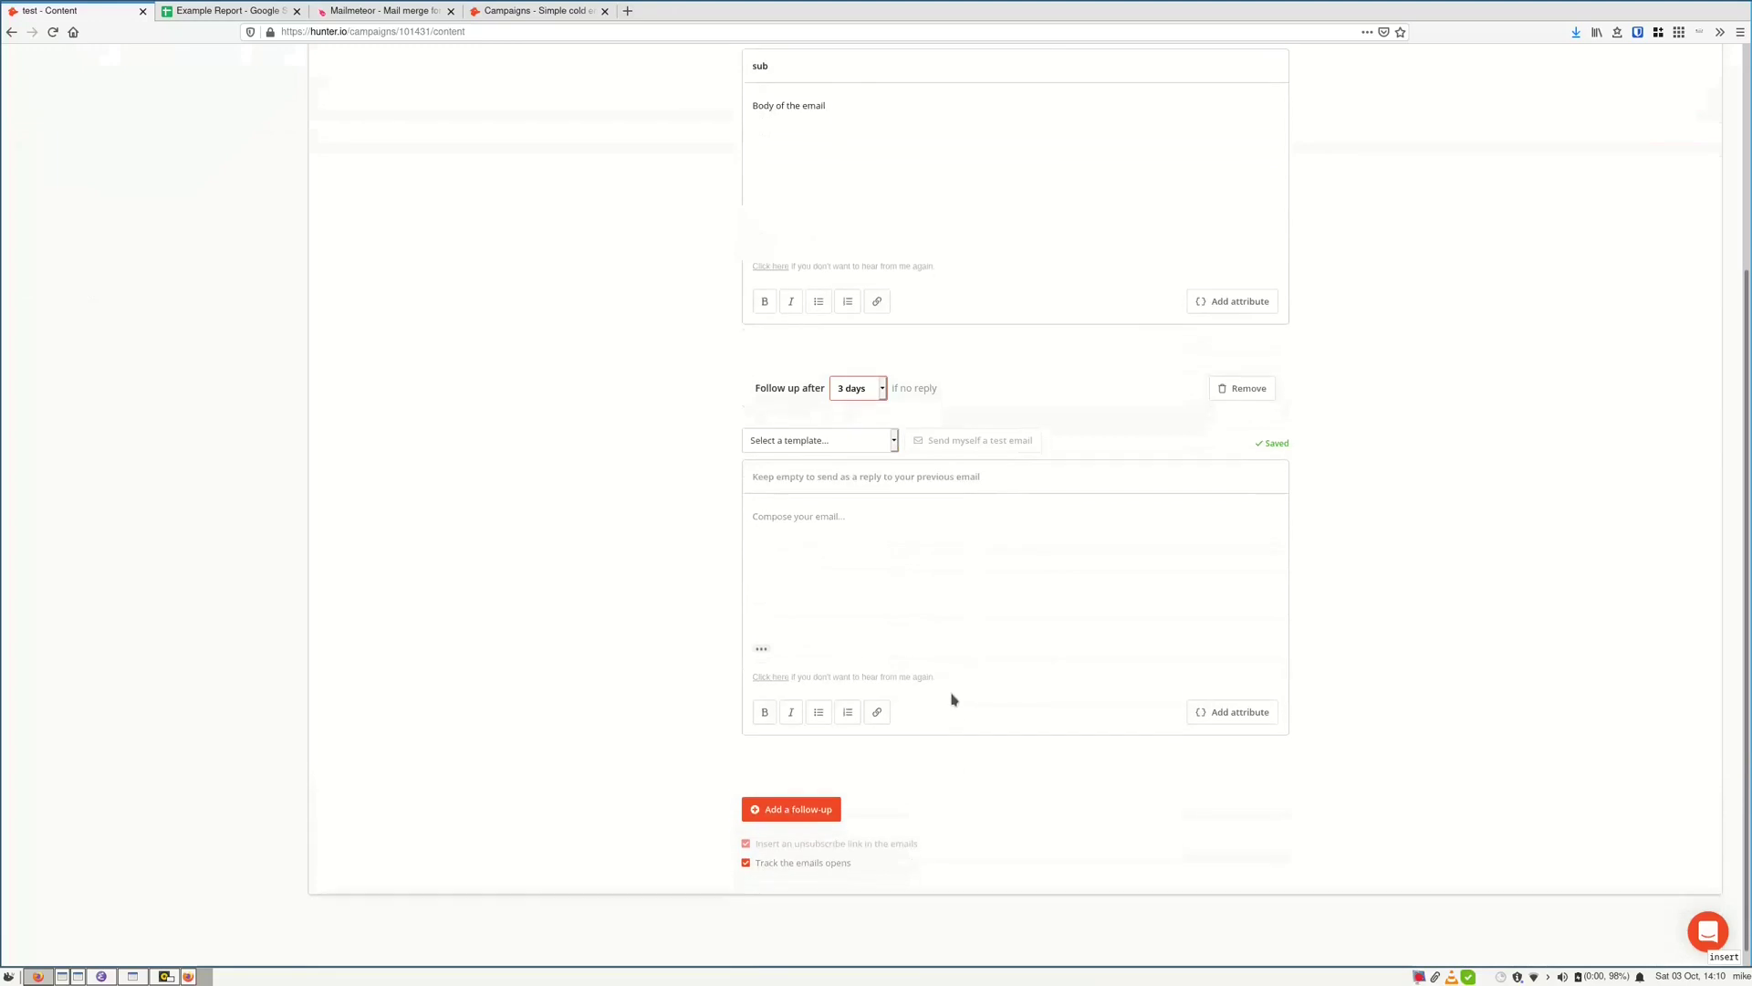
left_click(1259, 373)
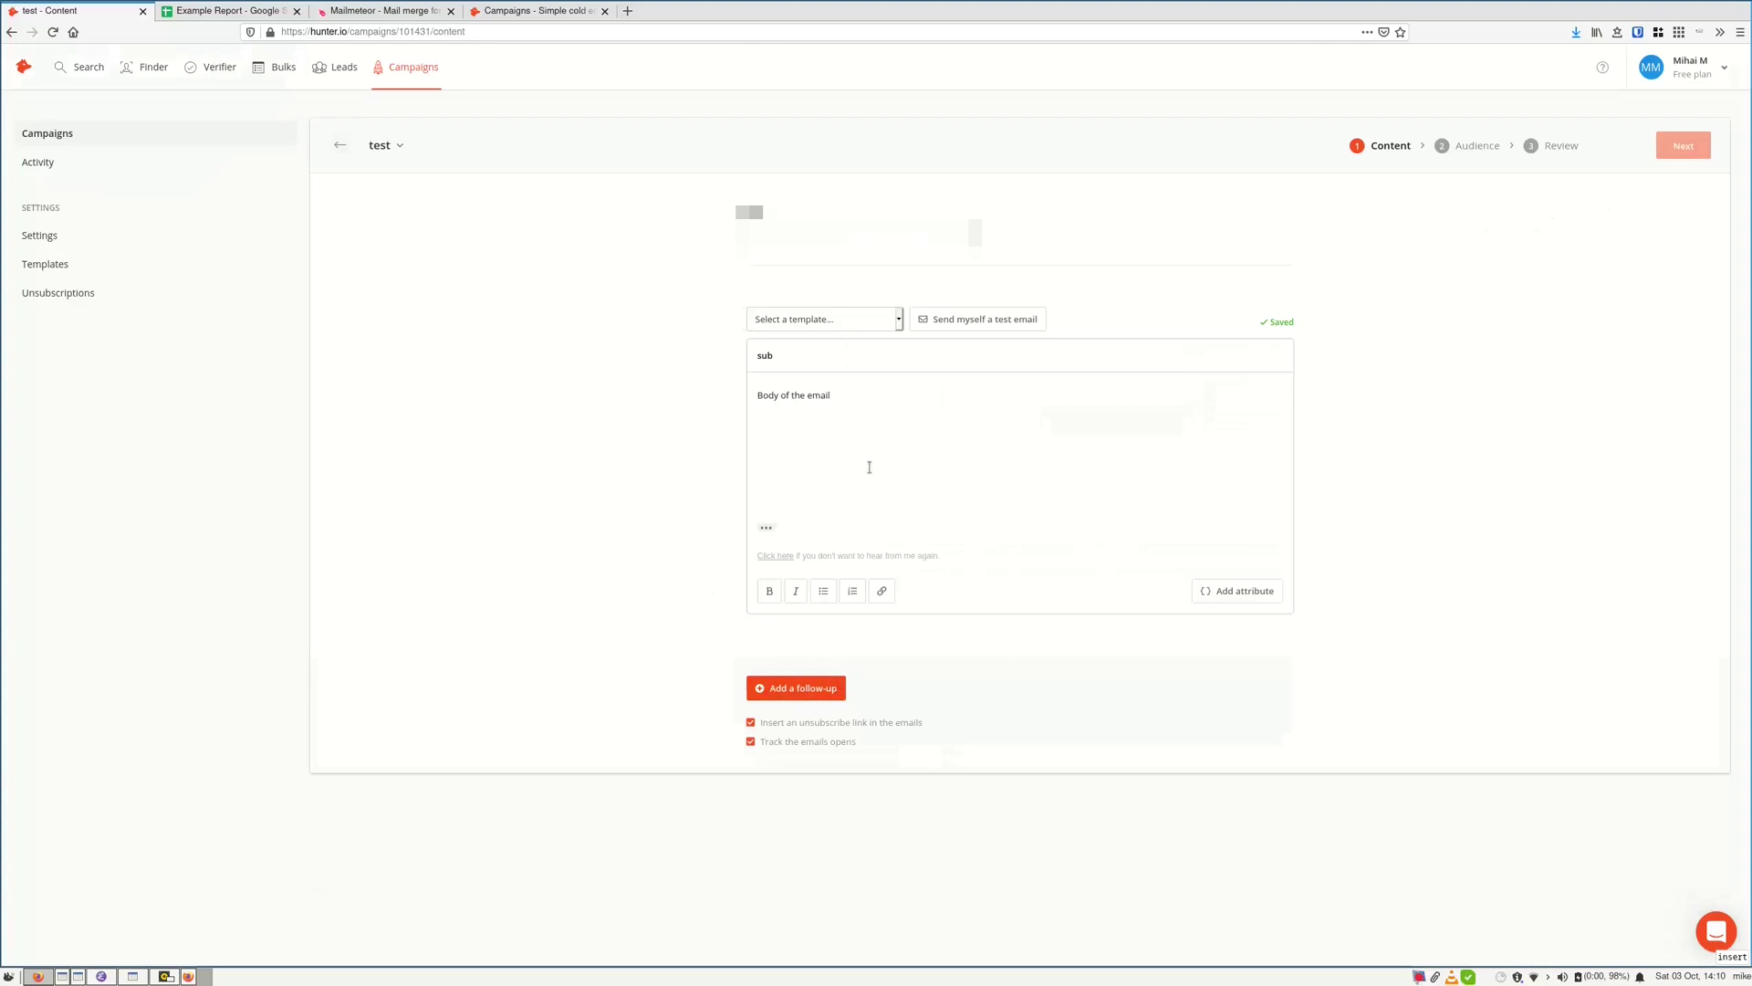
Add the 781 never-contacted saved leads as recipients of the test campaign
left_click(1683, 146)
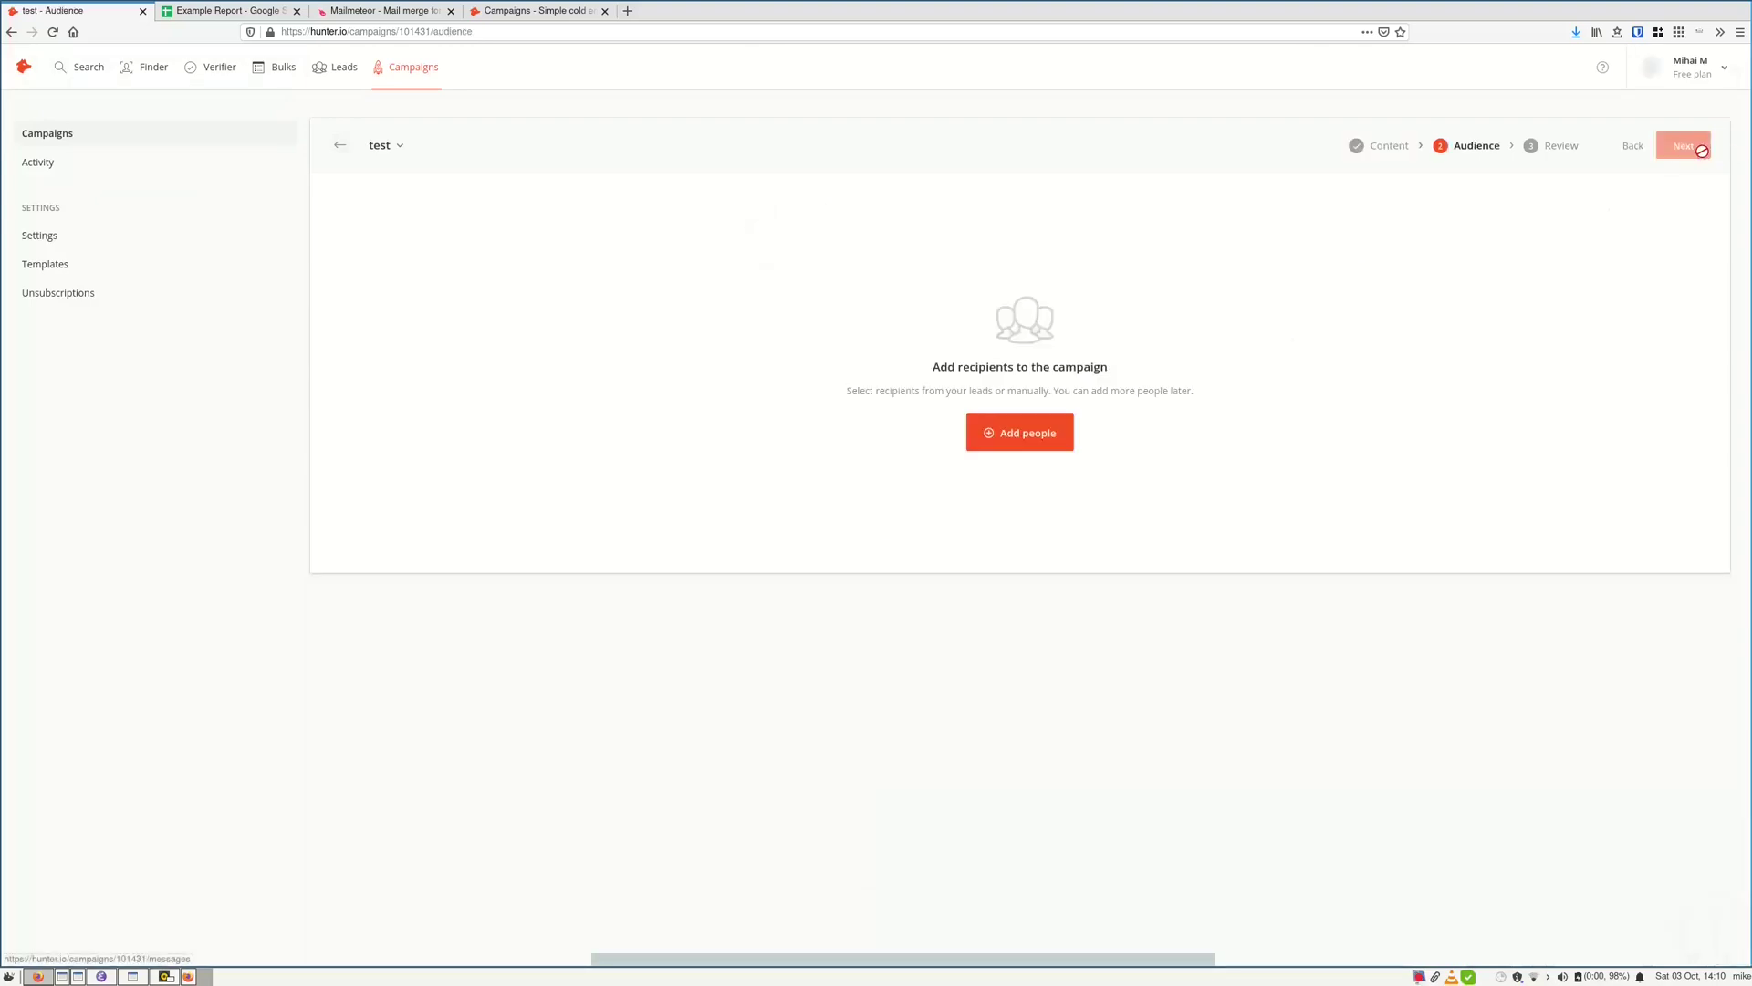
left_click(1019, 432)
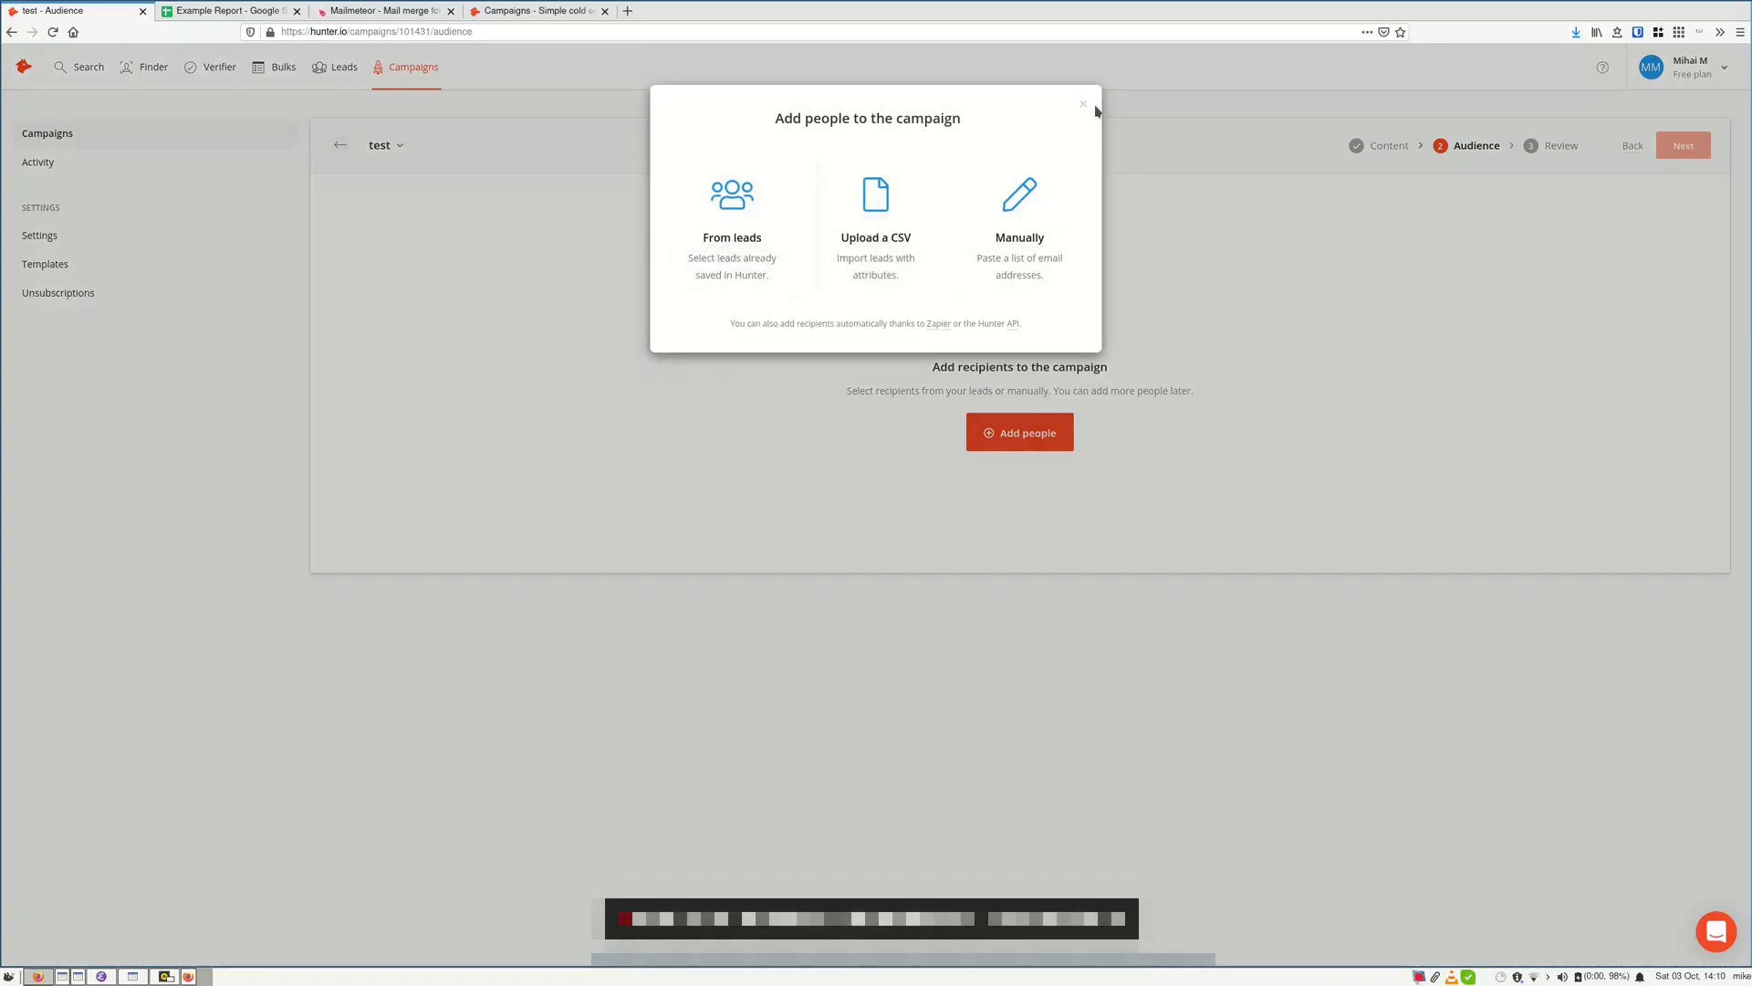
left_click(763, 255)
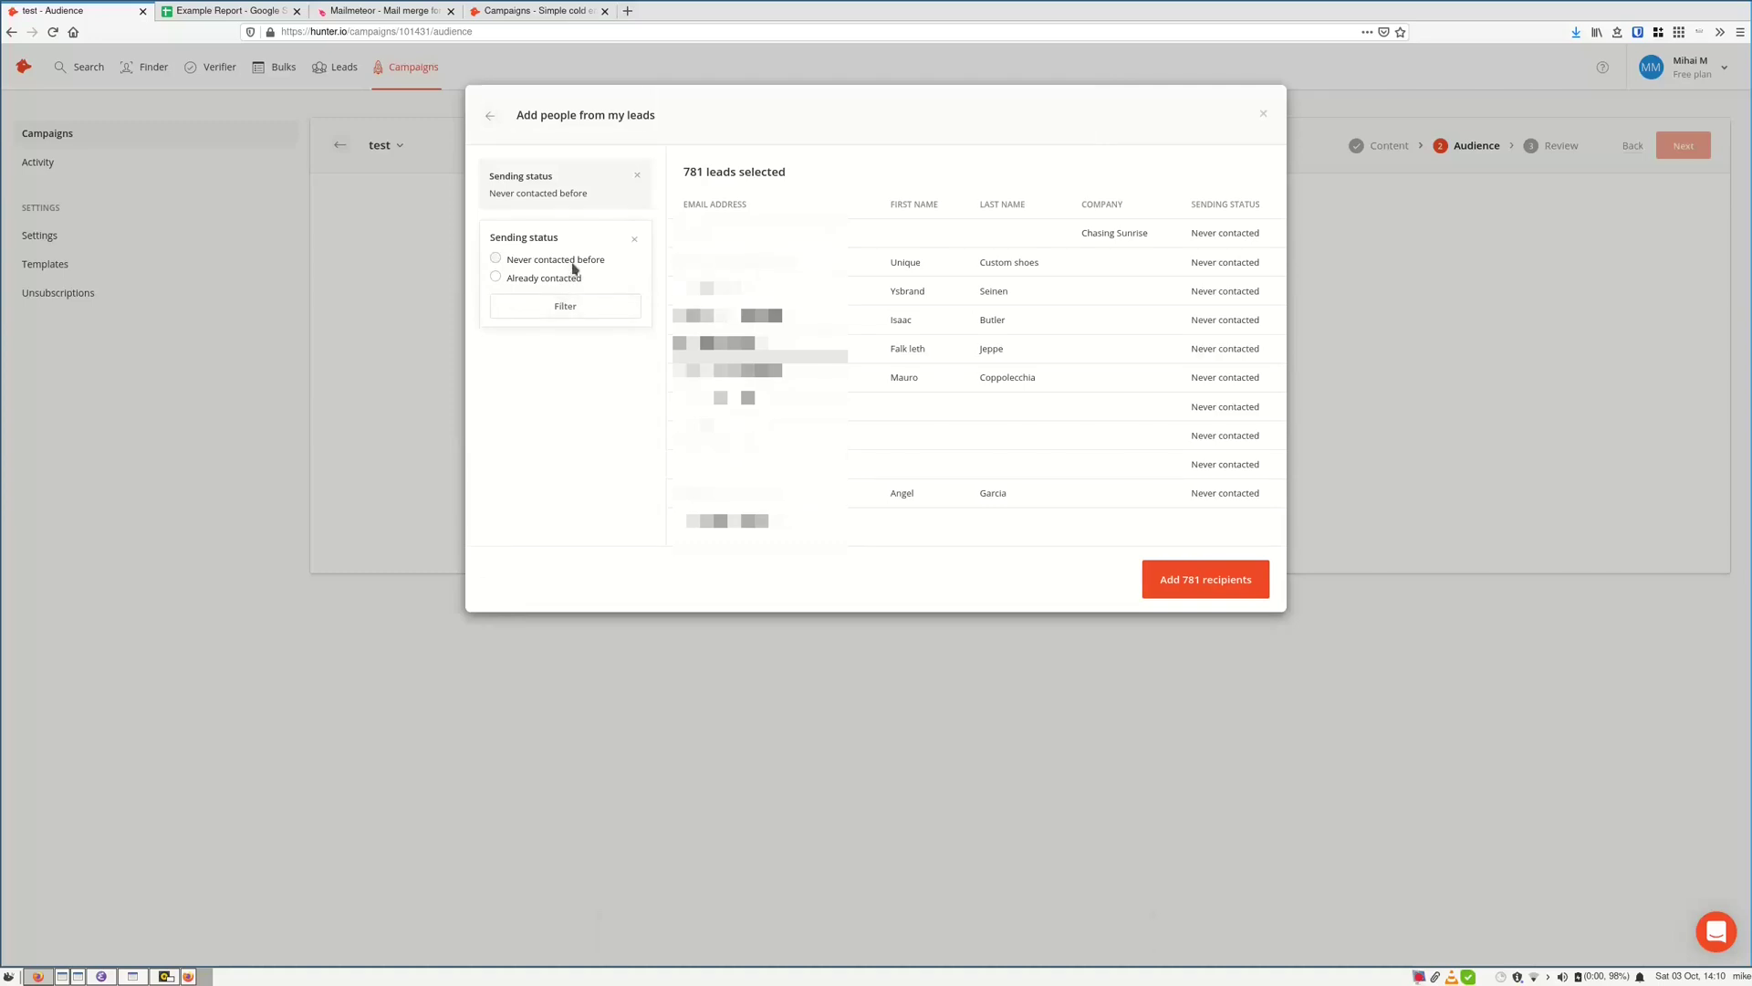
left_click(495, 258)
left_click(596, 306)
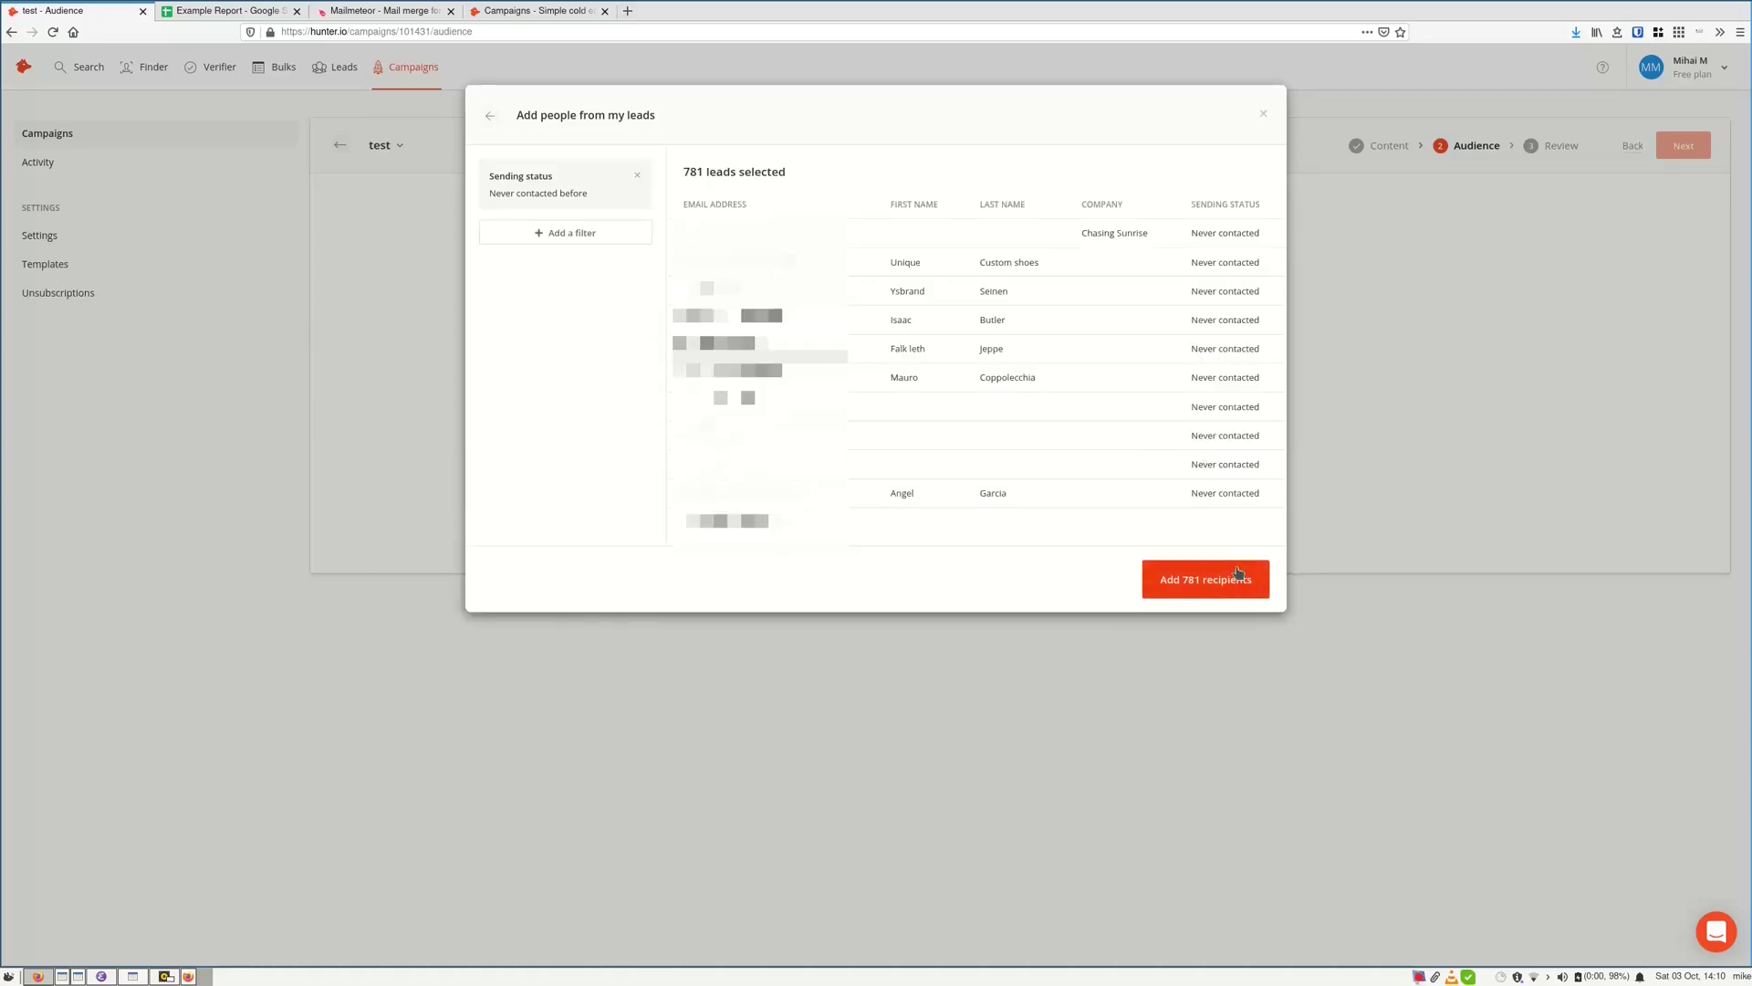
left_click(1205, 580)
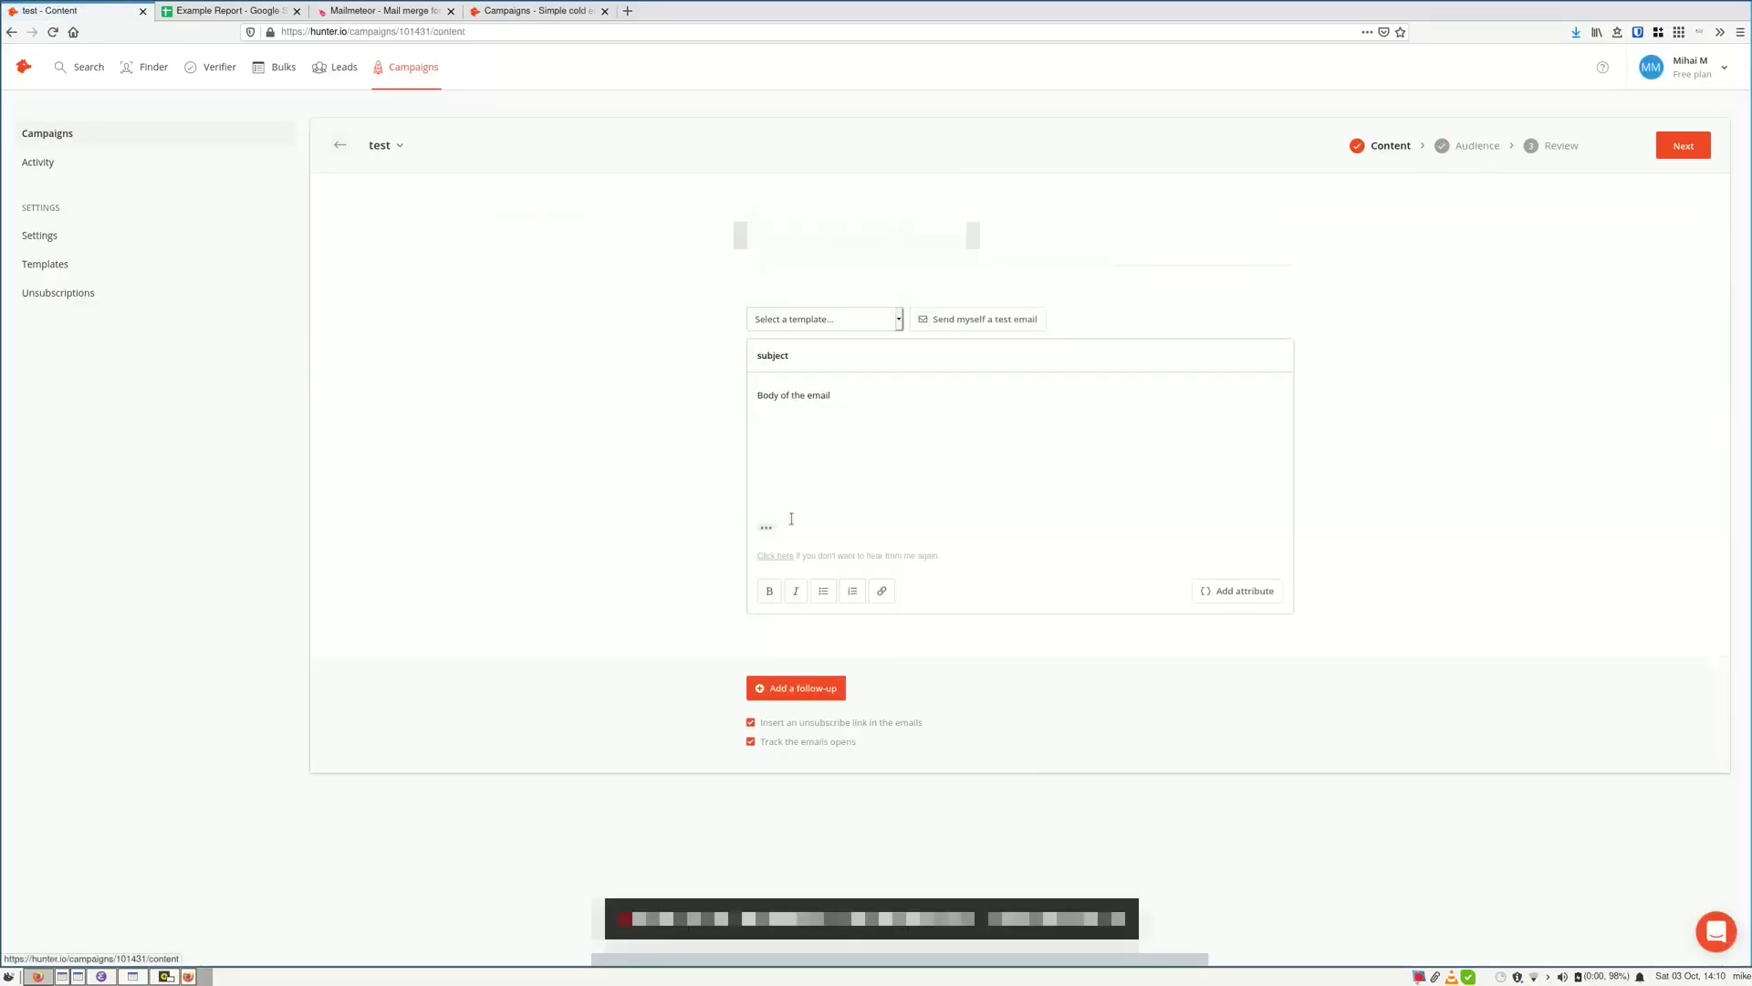
Make the body start 'Hi {{first_name:"there"}},' using a First name attribute with fallback 'there'
double_click(794, 394)
left_click(886, 405)
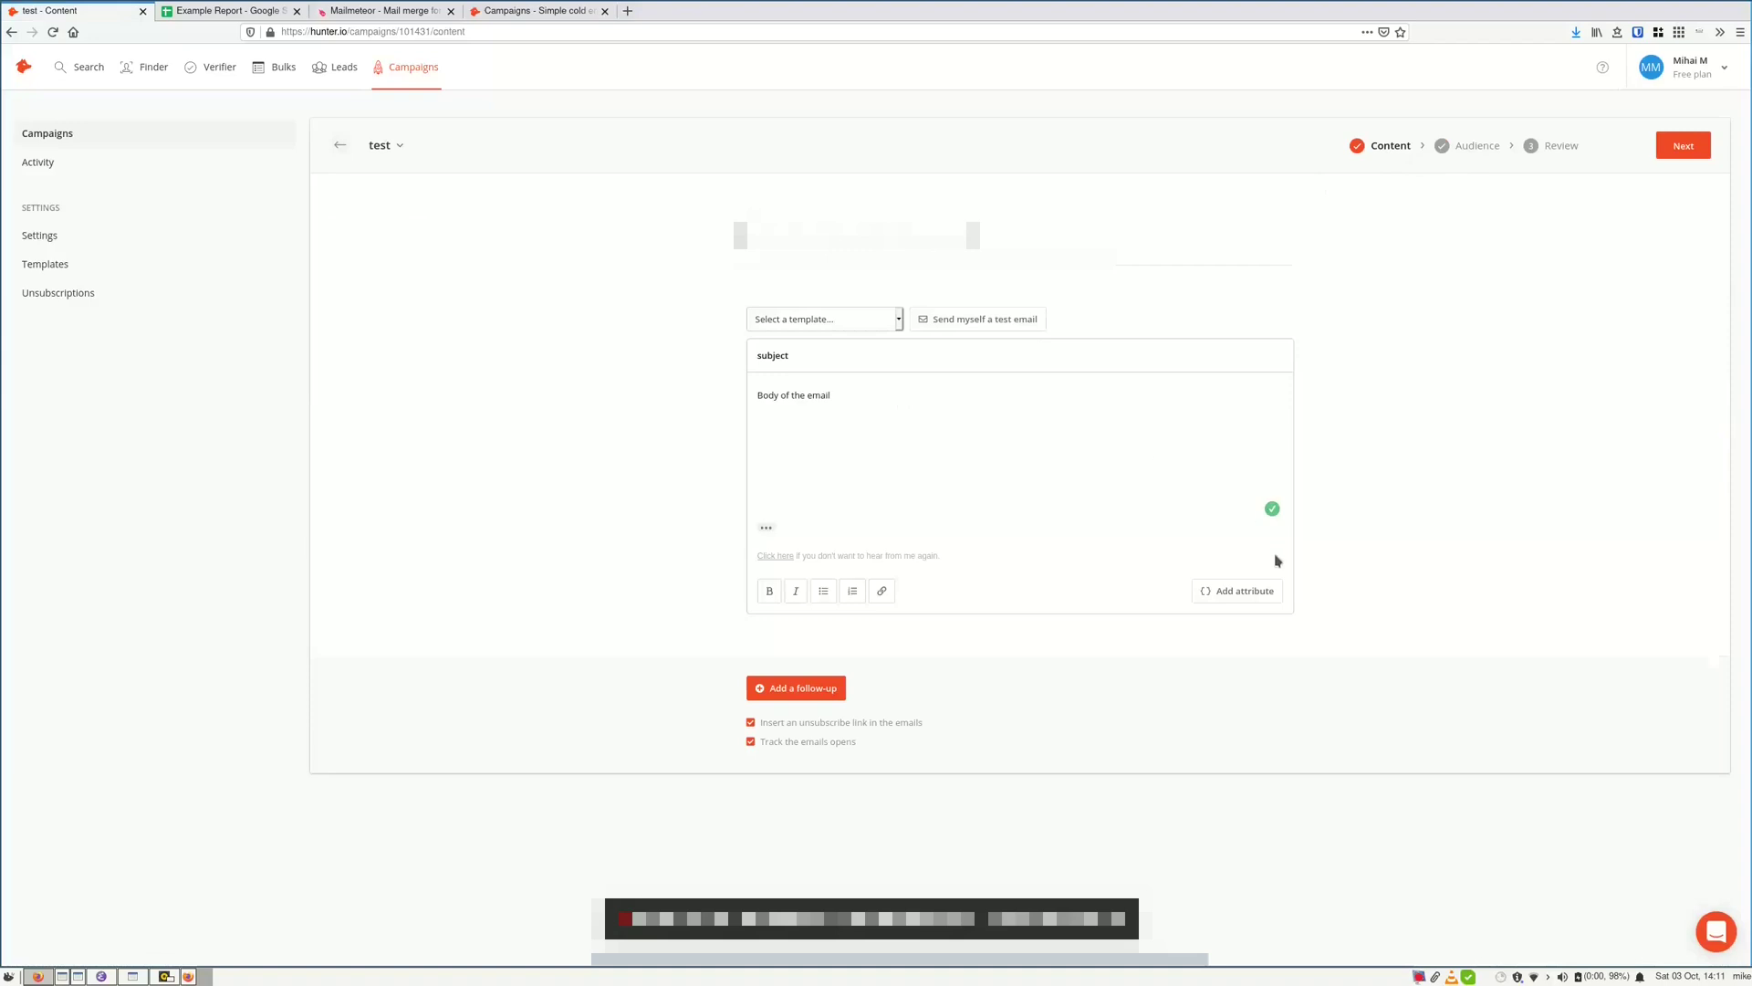
left_click(1243, 590)
left_click(873, 206)
left_click(821, 260)
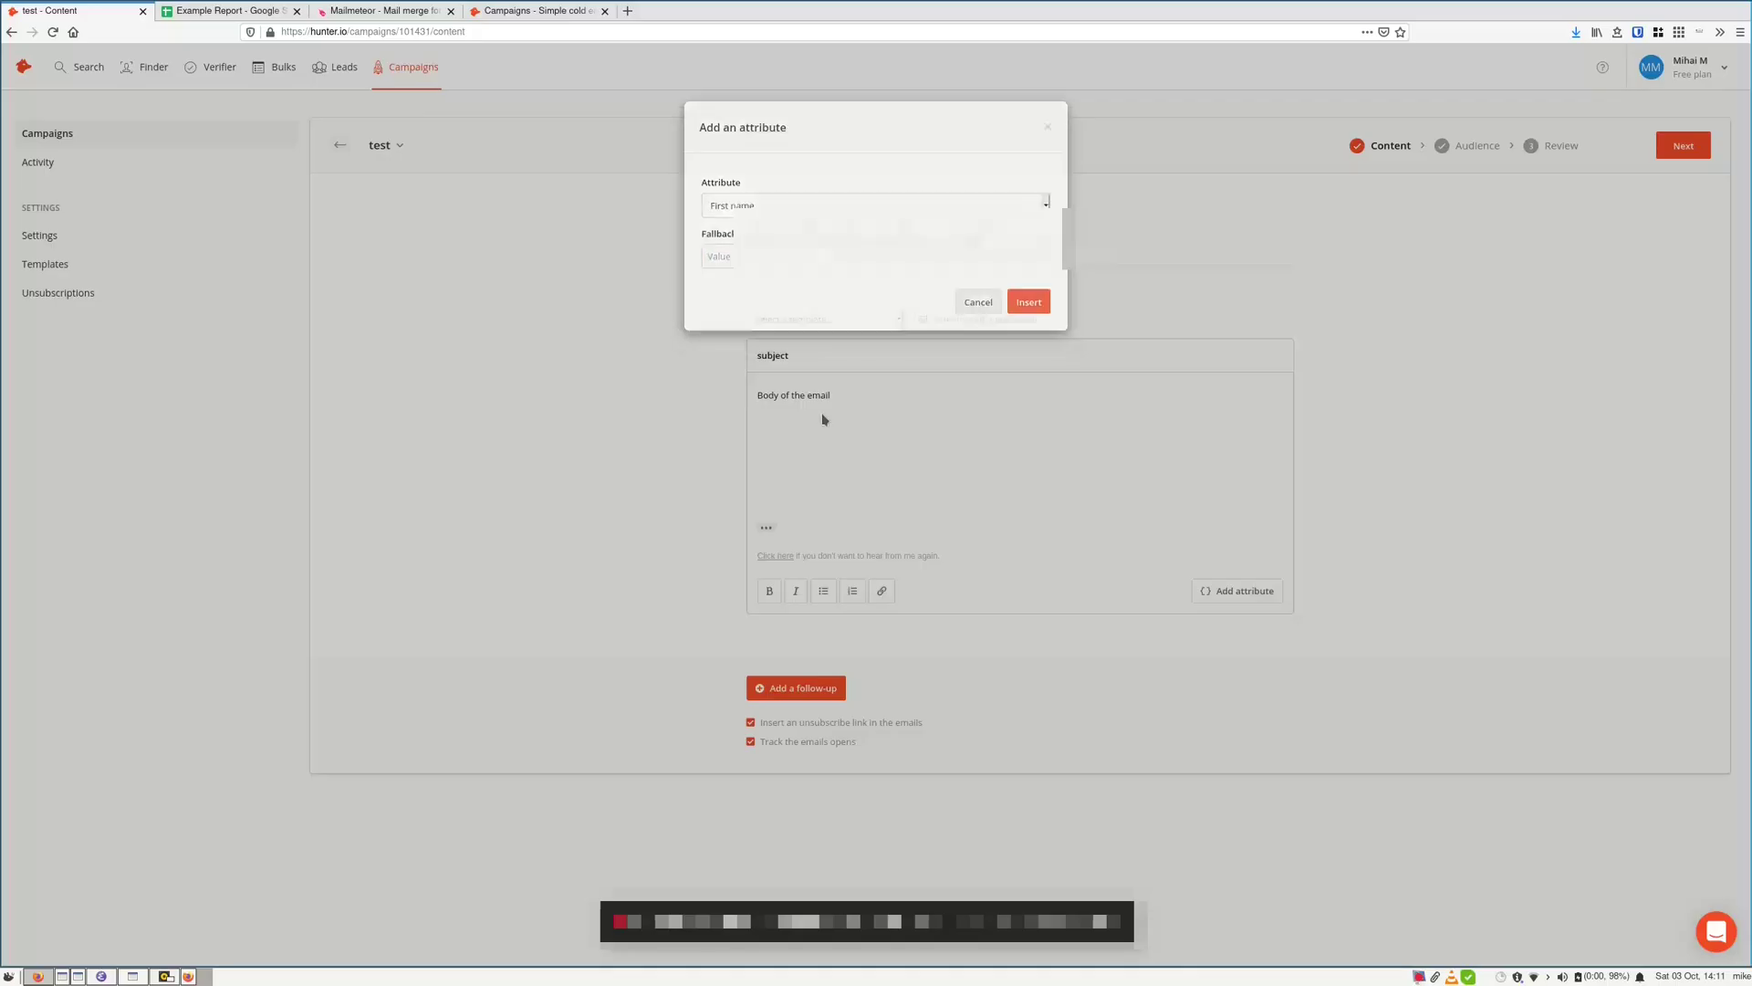
left_click(821, 417)
double_click(793, 395)
type("Hi")
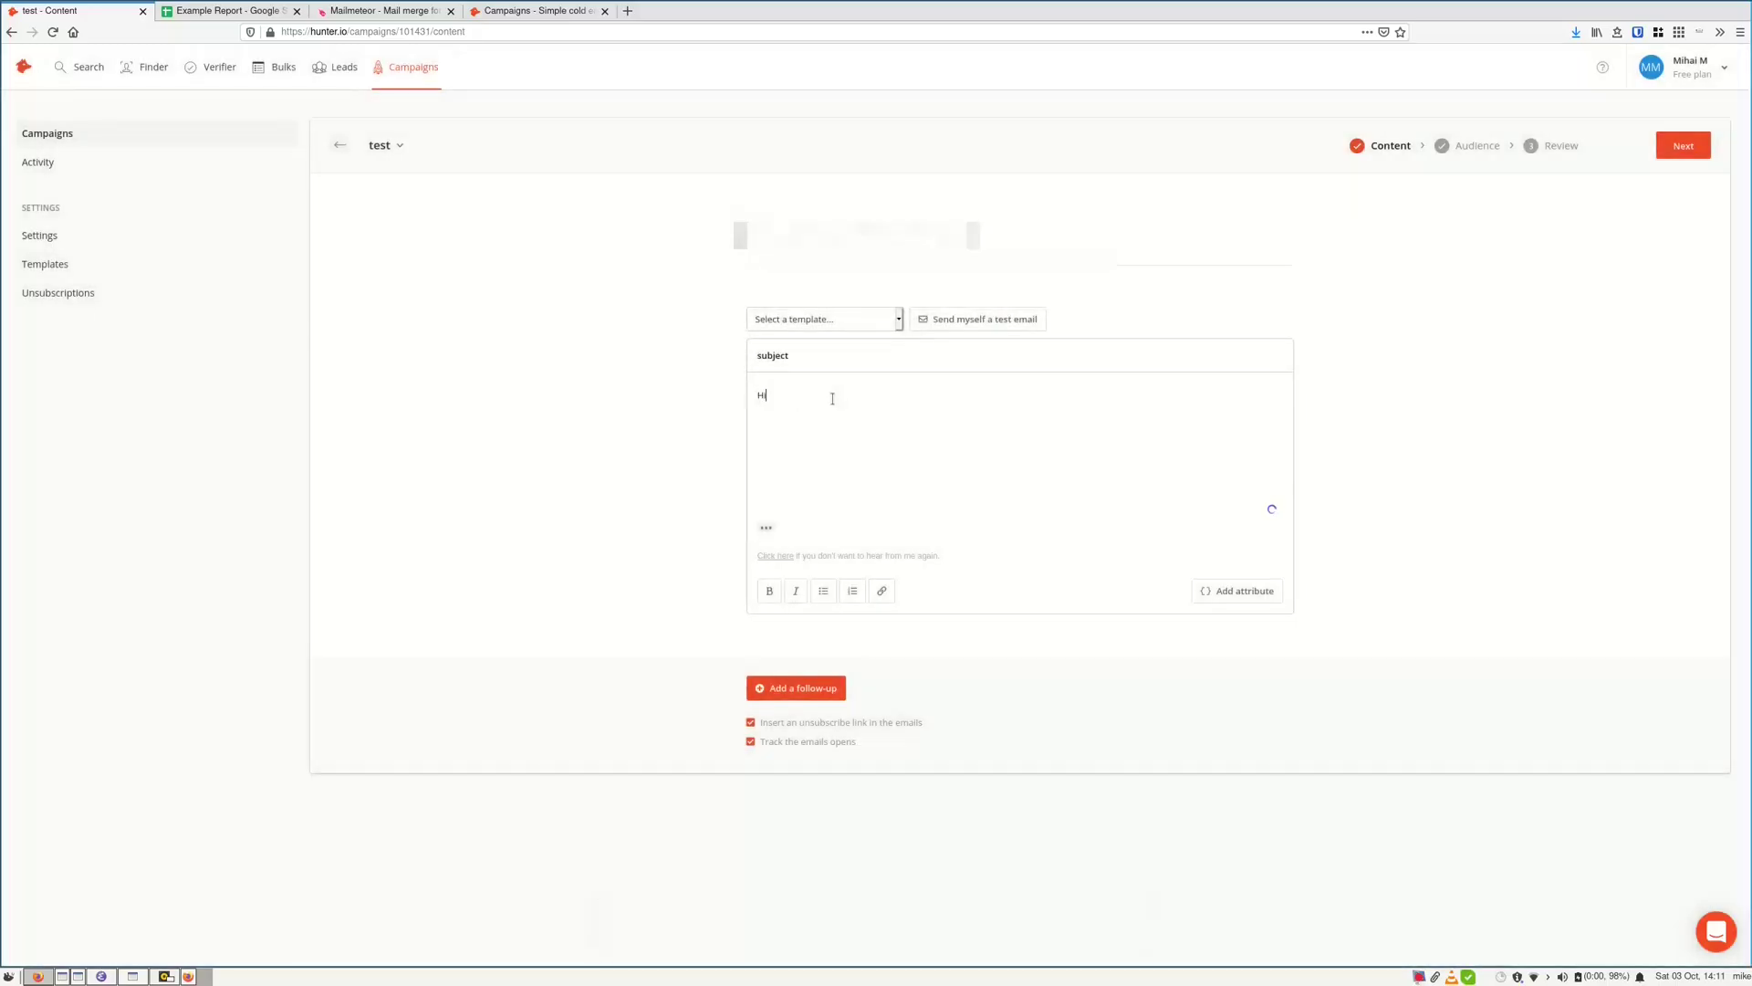
left_click(1239, 590)
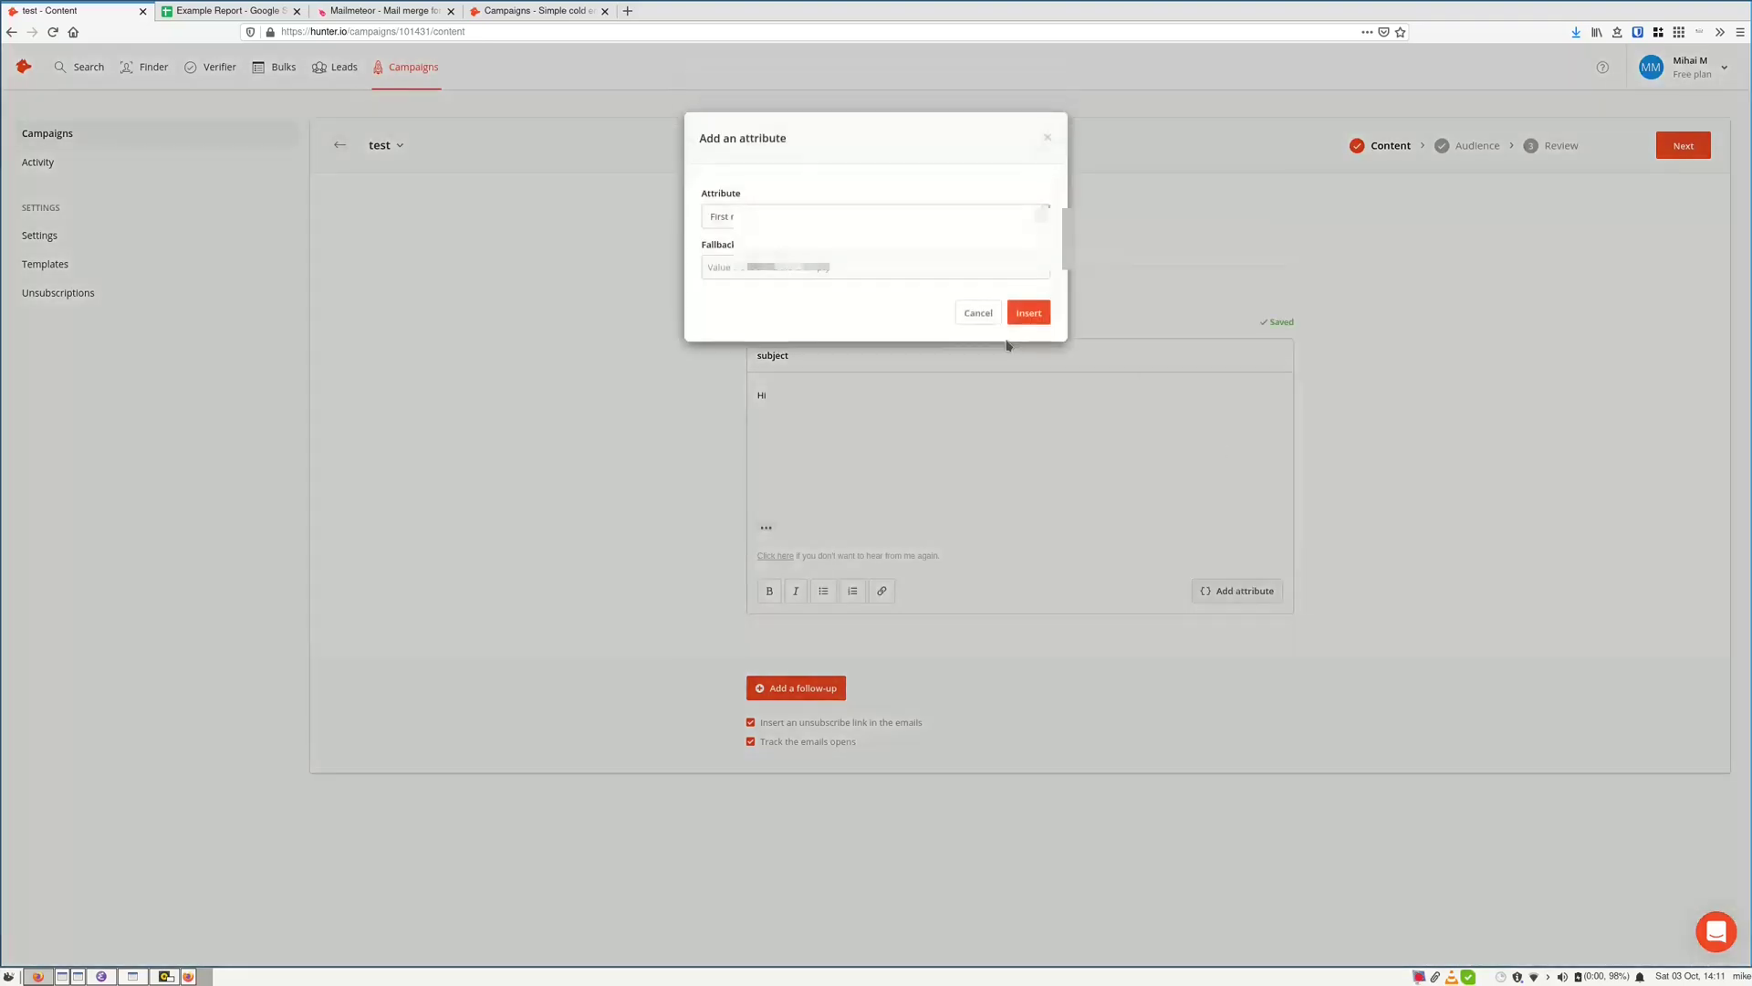
left_click(863, 267)
type("there")
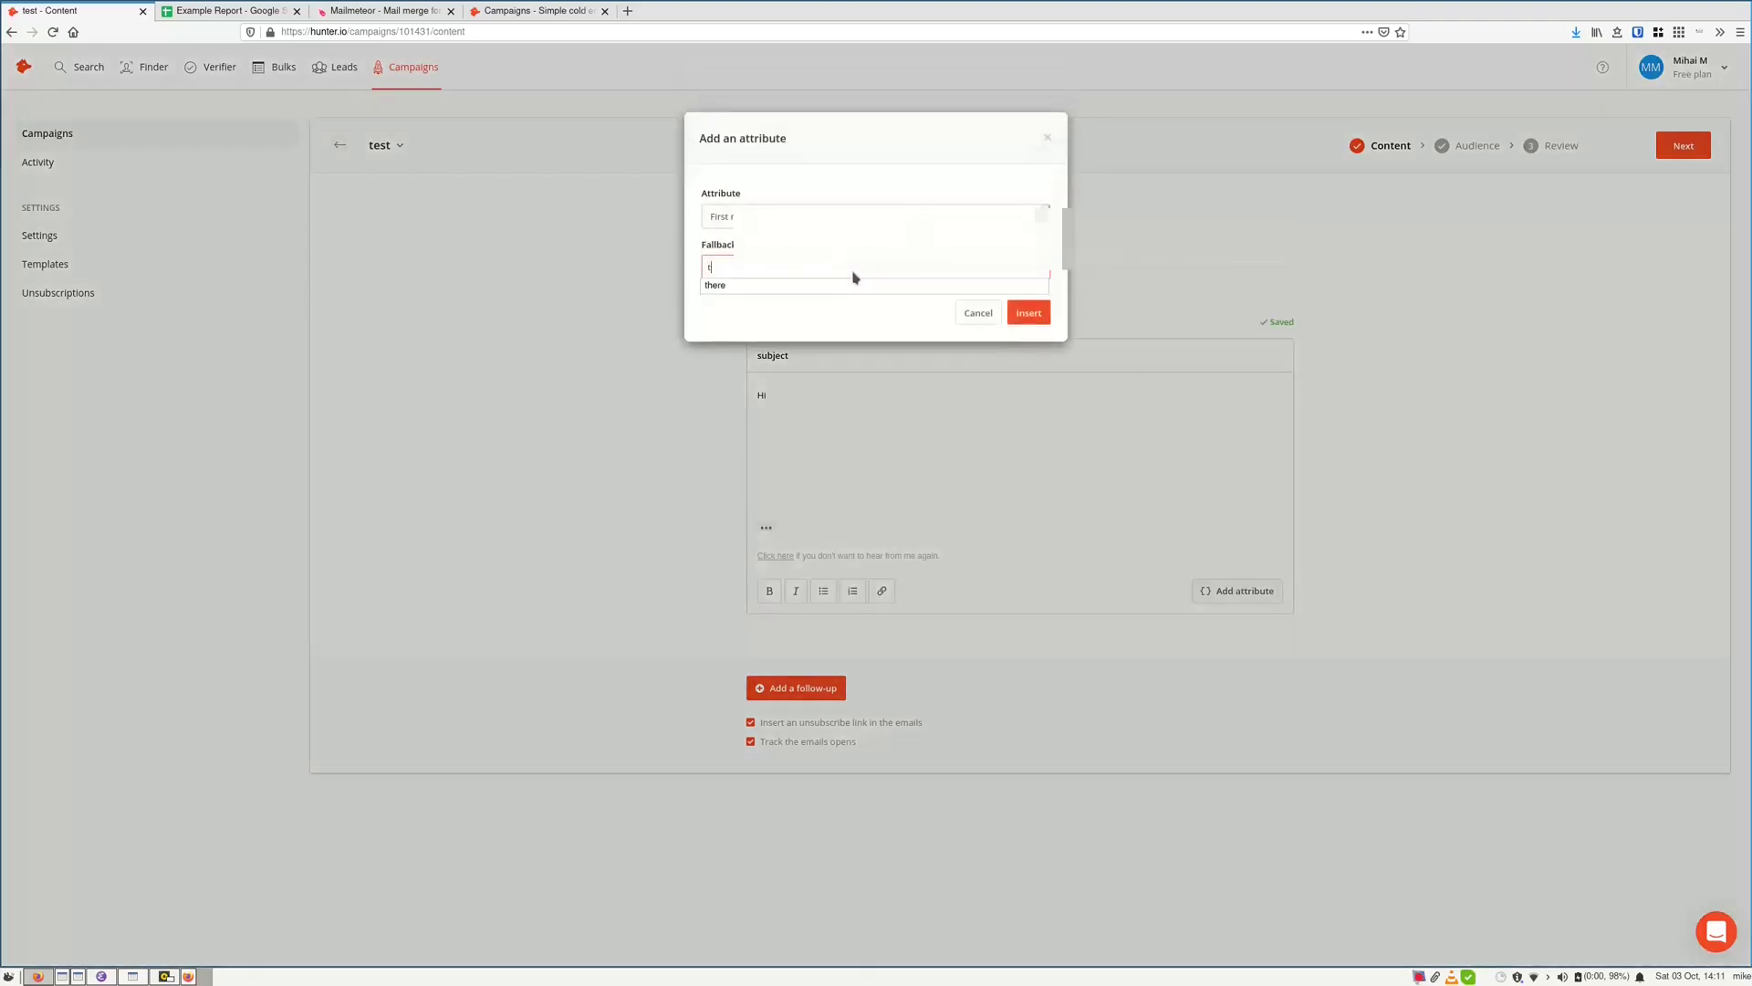
left_click(1026, 315)
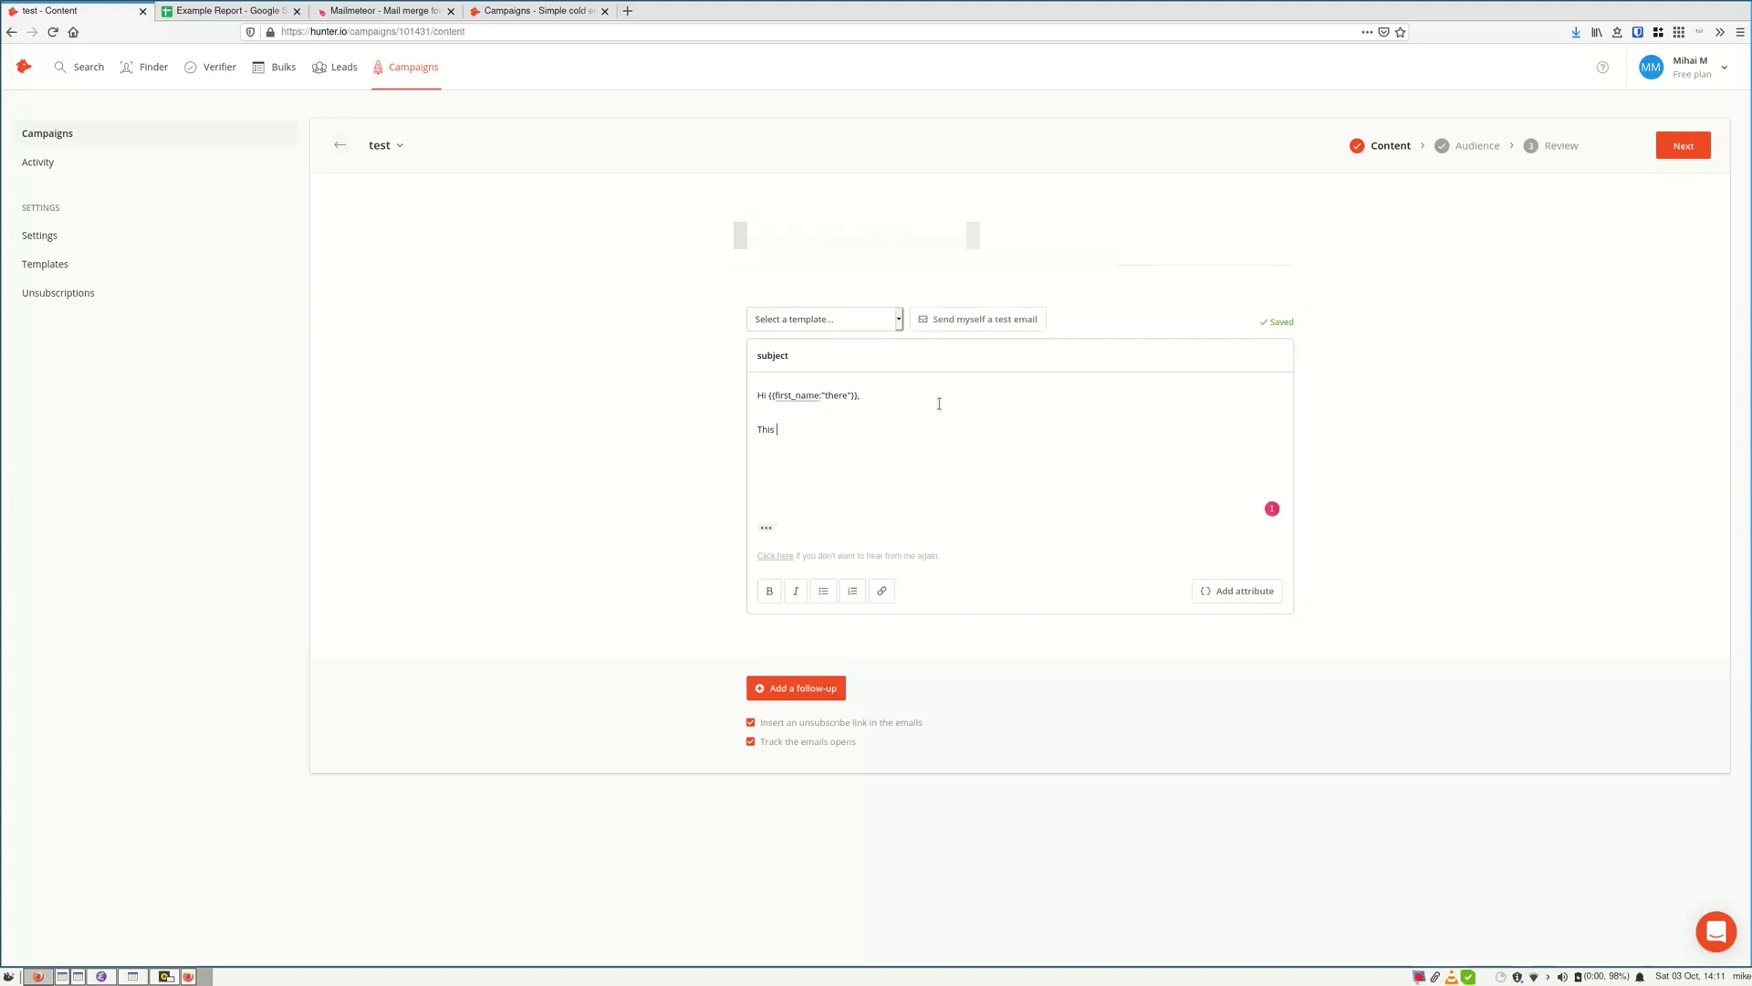
type("is the body of the email.")
Advance the test campaign past the audience step to the review step
left_click(1681, 146)
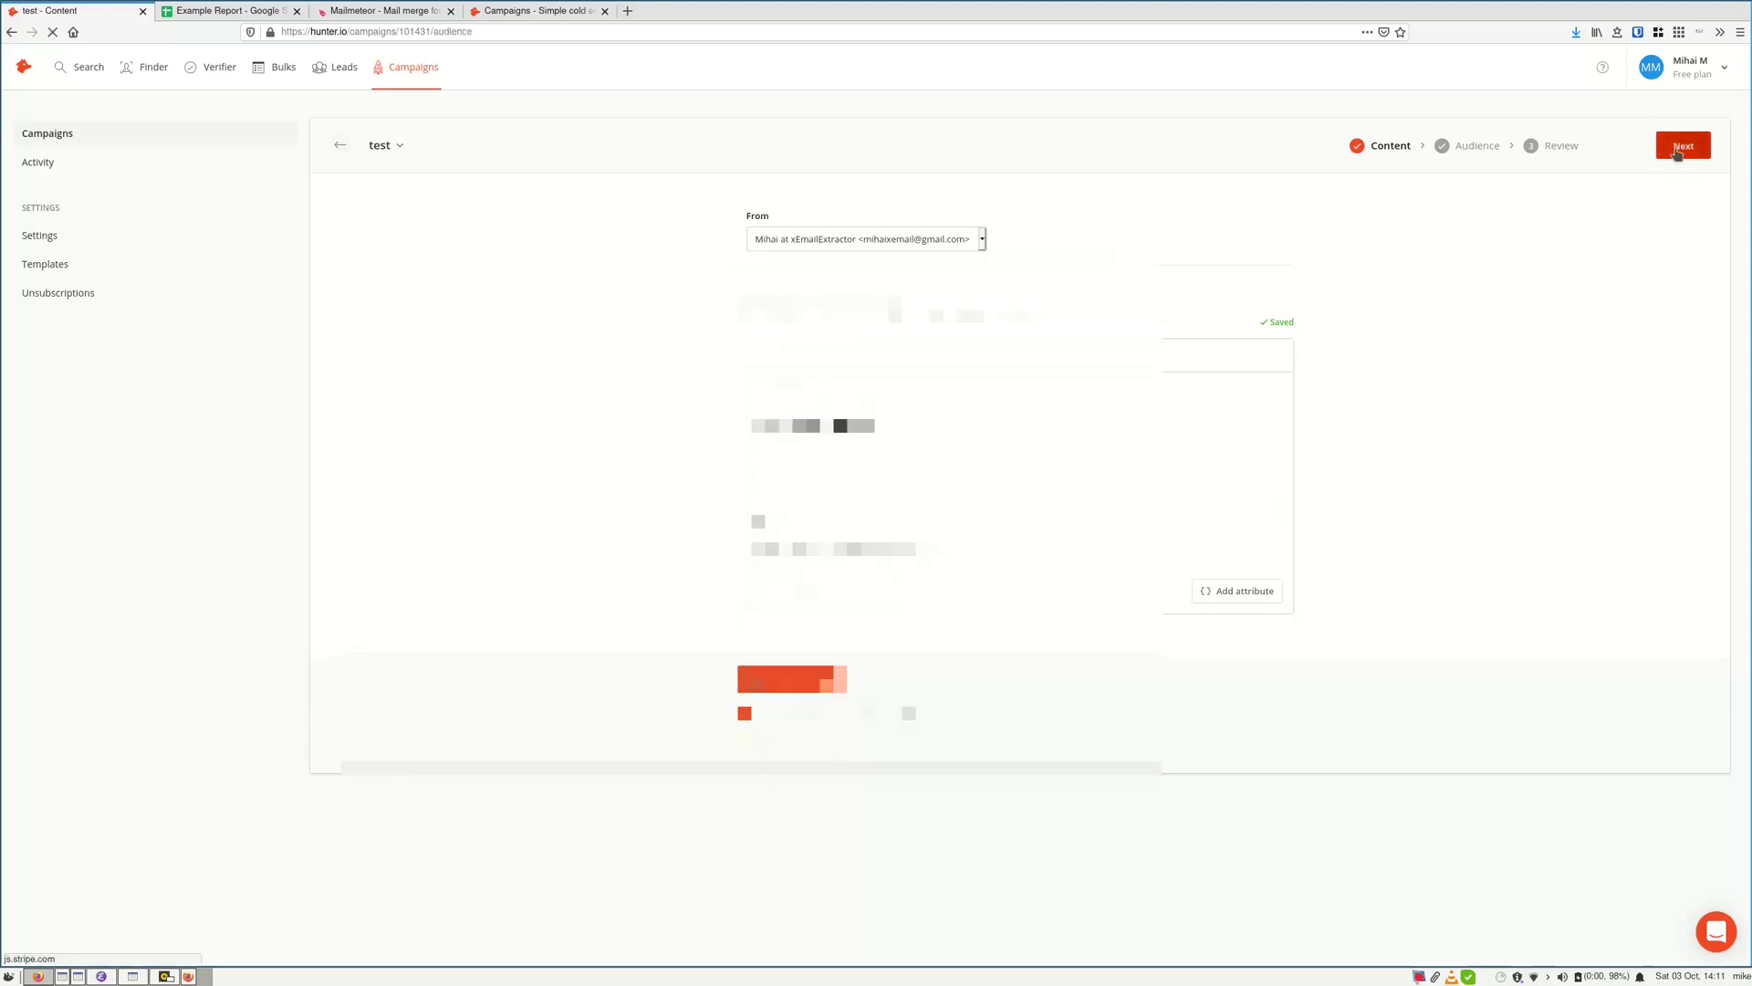
left_click(1673, 148)
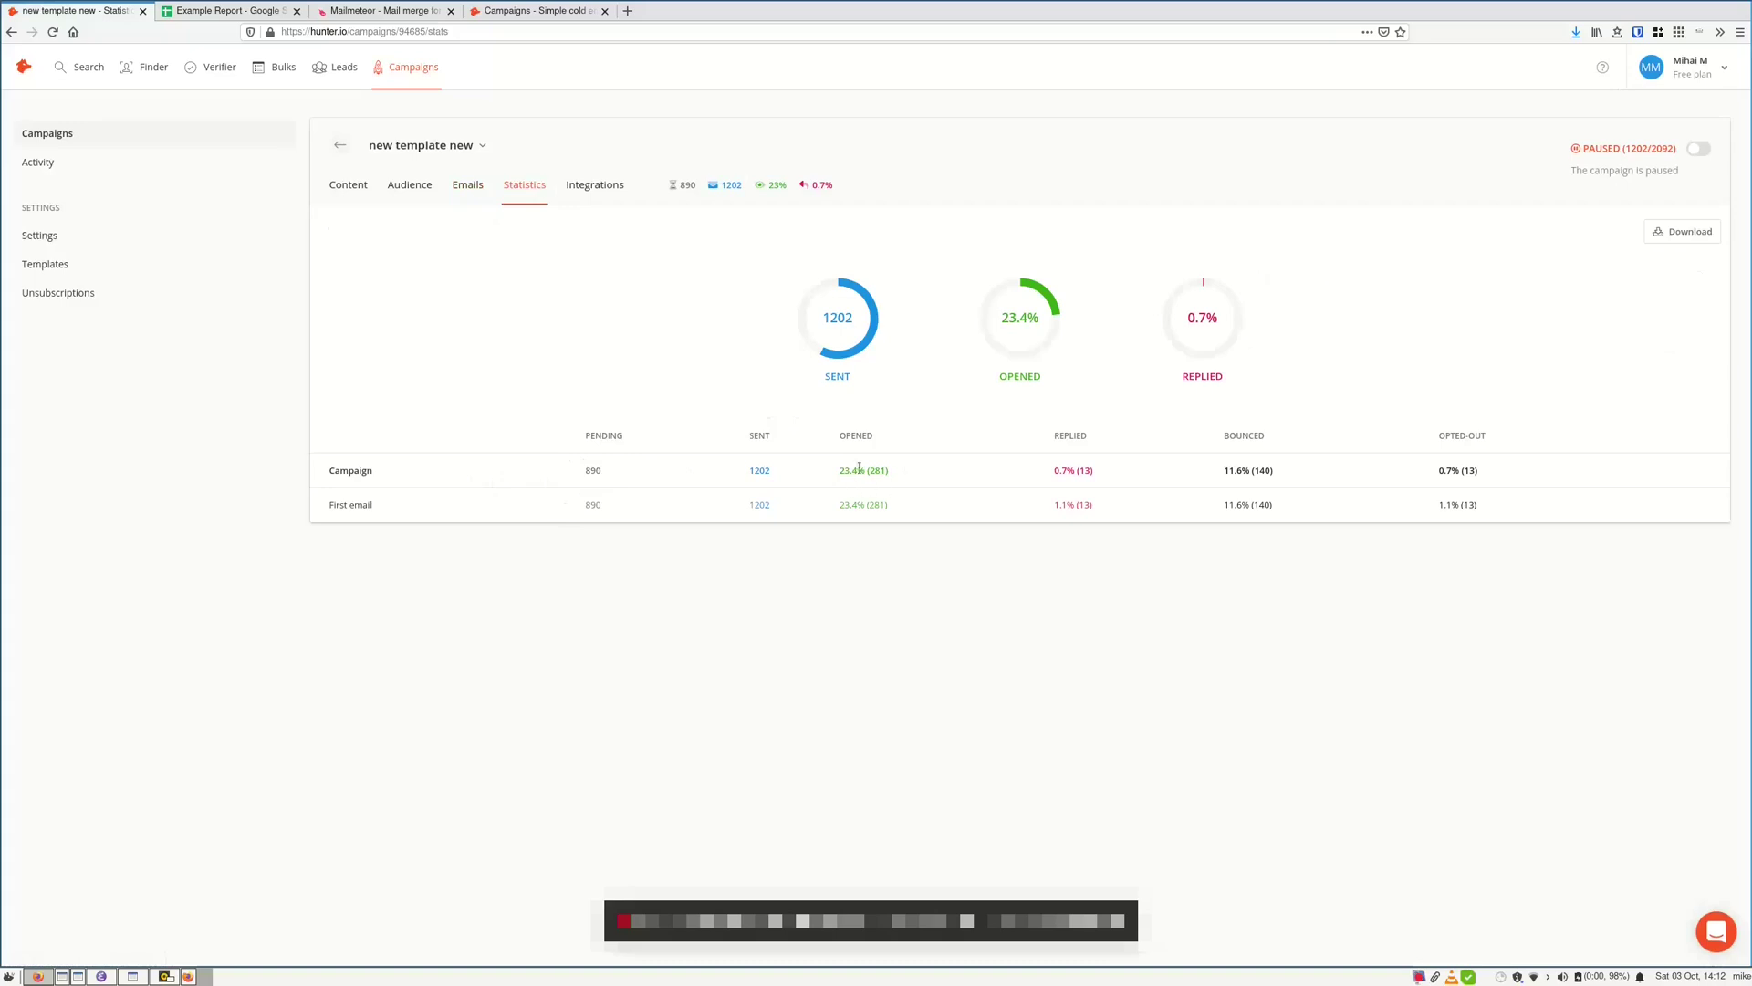
Highlight the 'new template new' campaign's reply, opt-out and bounce rate figures
left_click_drag(1052, 469, 1104, 472)
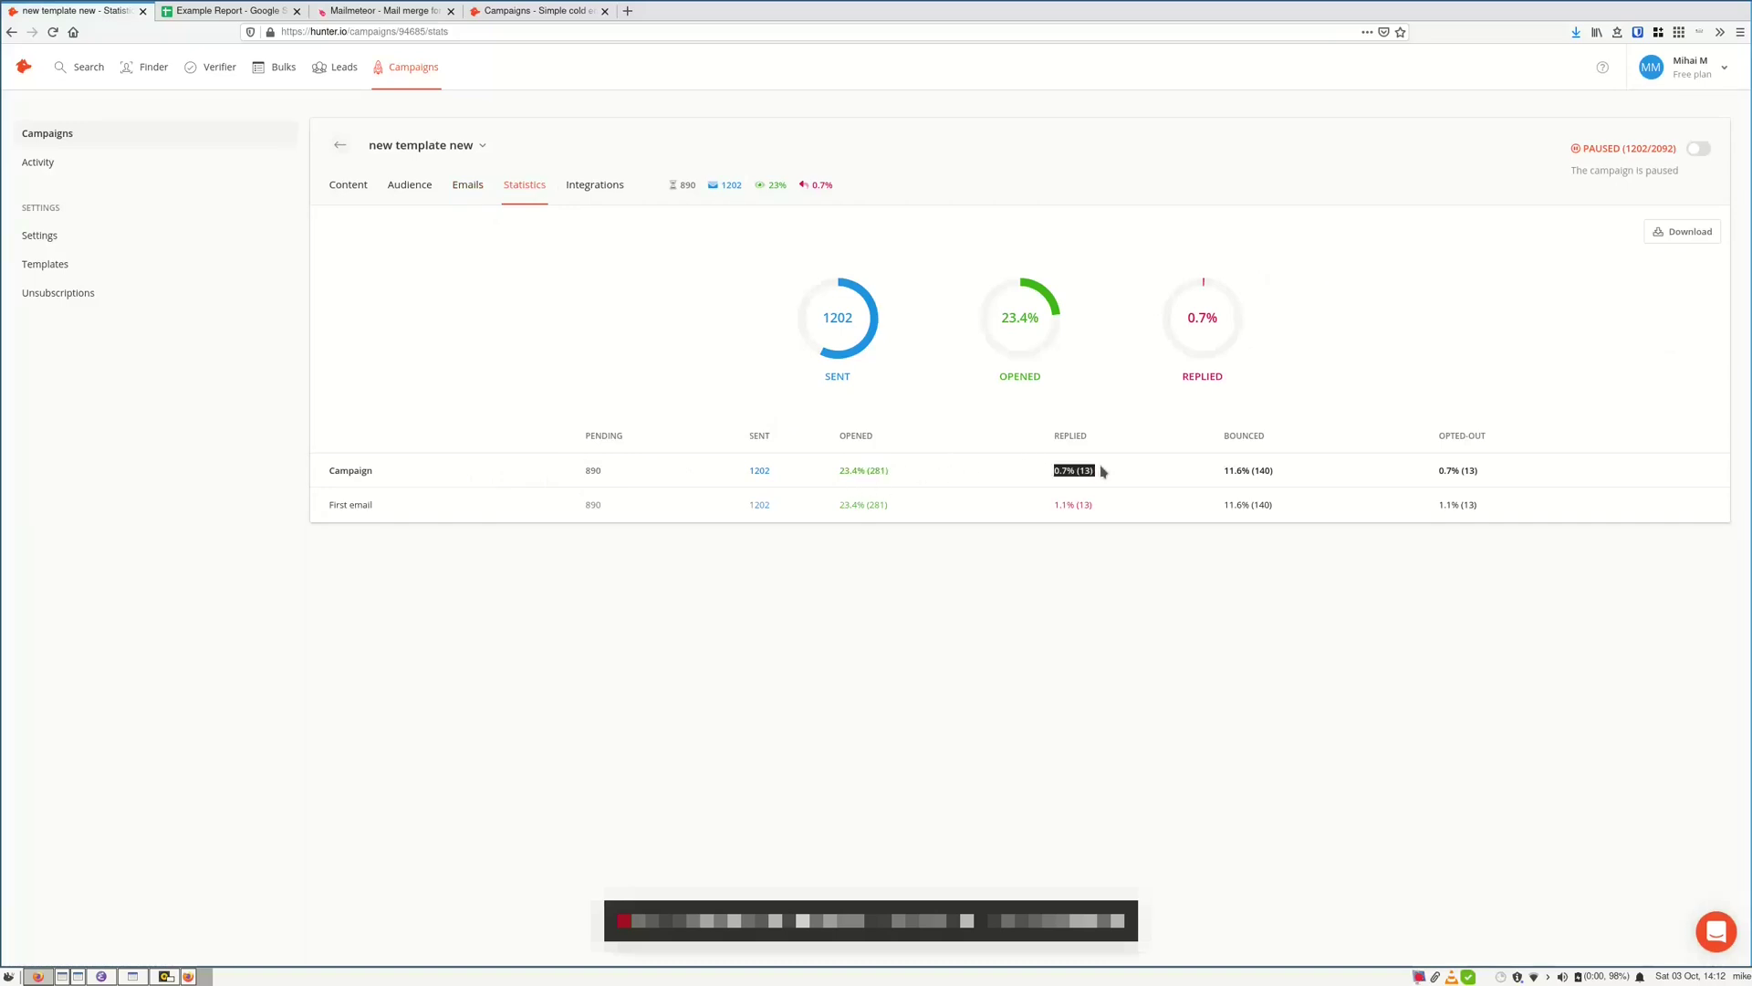
left_click(1338, 462)
left_click_drag(1439, 470, 1515, 471)
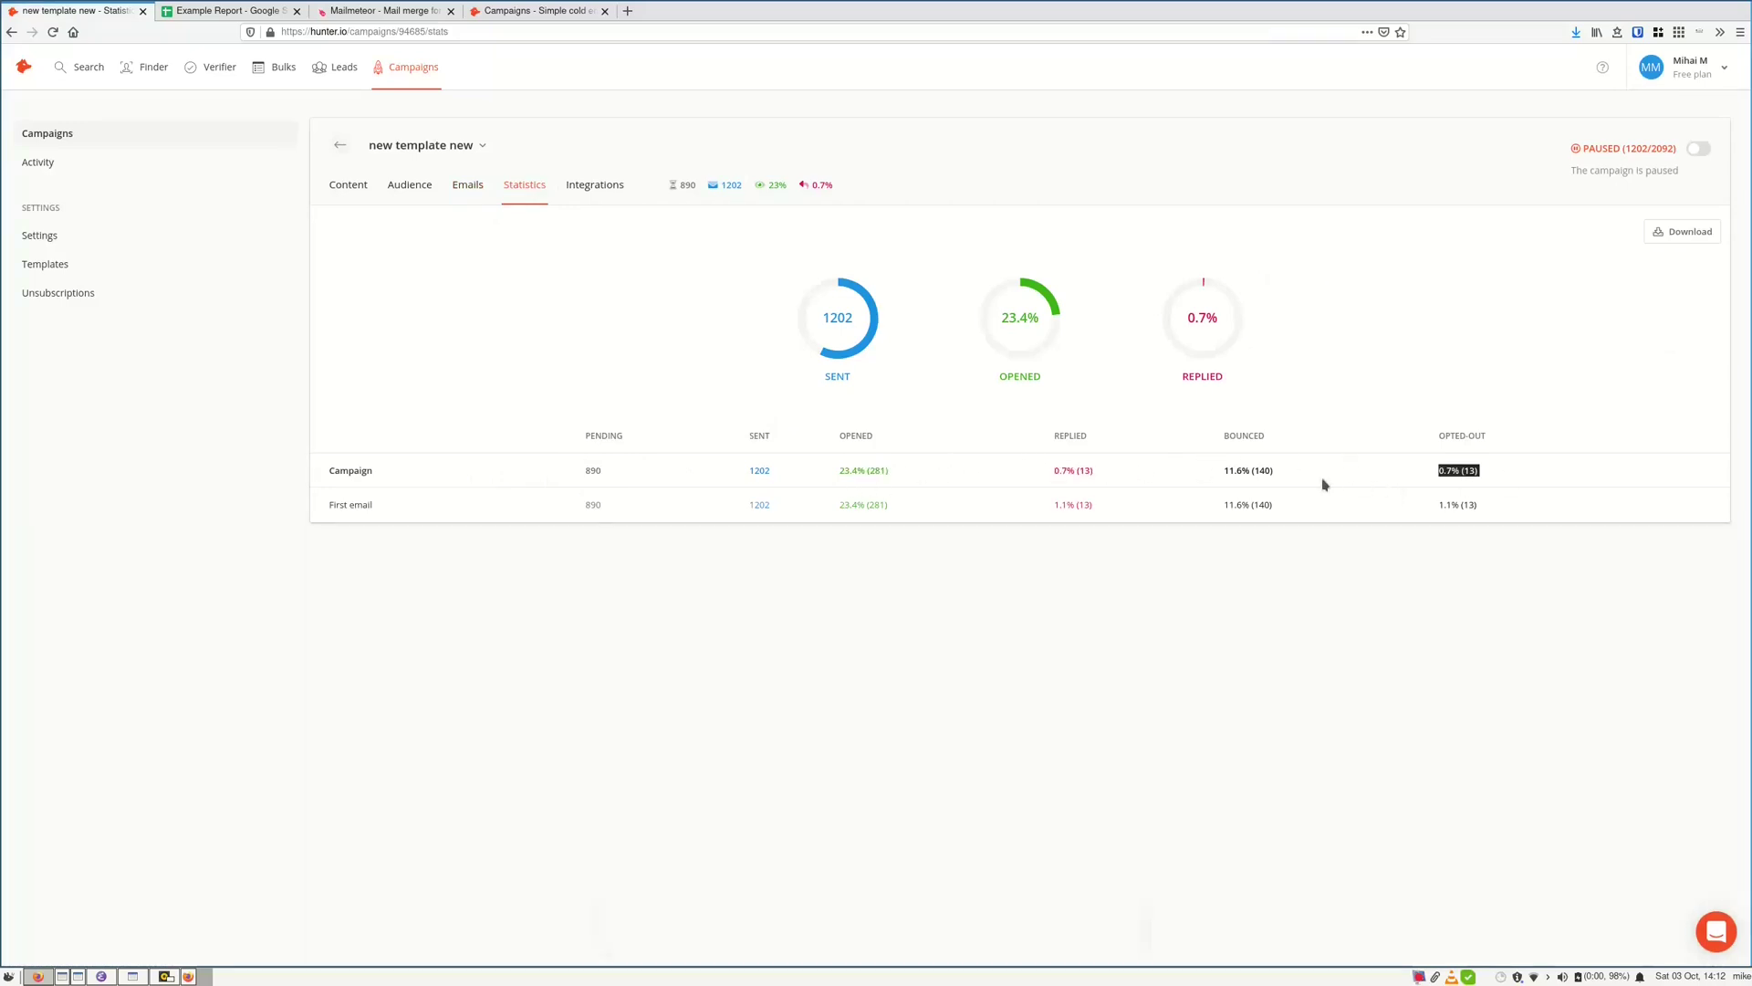
left_click_drag(1276, 469, 1226, 470)
left_click(1233, 472)
left_click_drag(1225, 469, 1244, 469)
Show the campaign's integrations page and try the webhook event dropdown and URL field
left_click(594, 184)
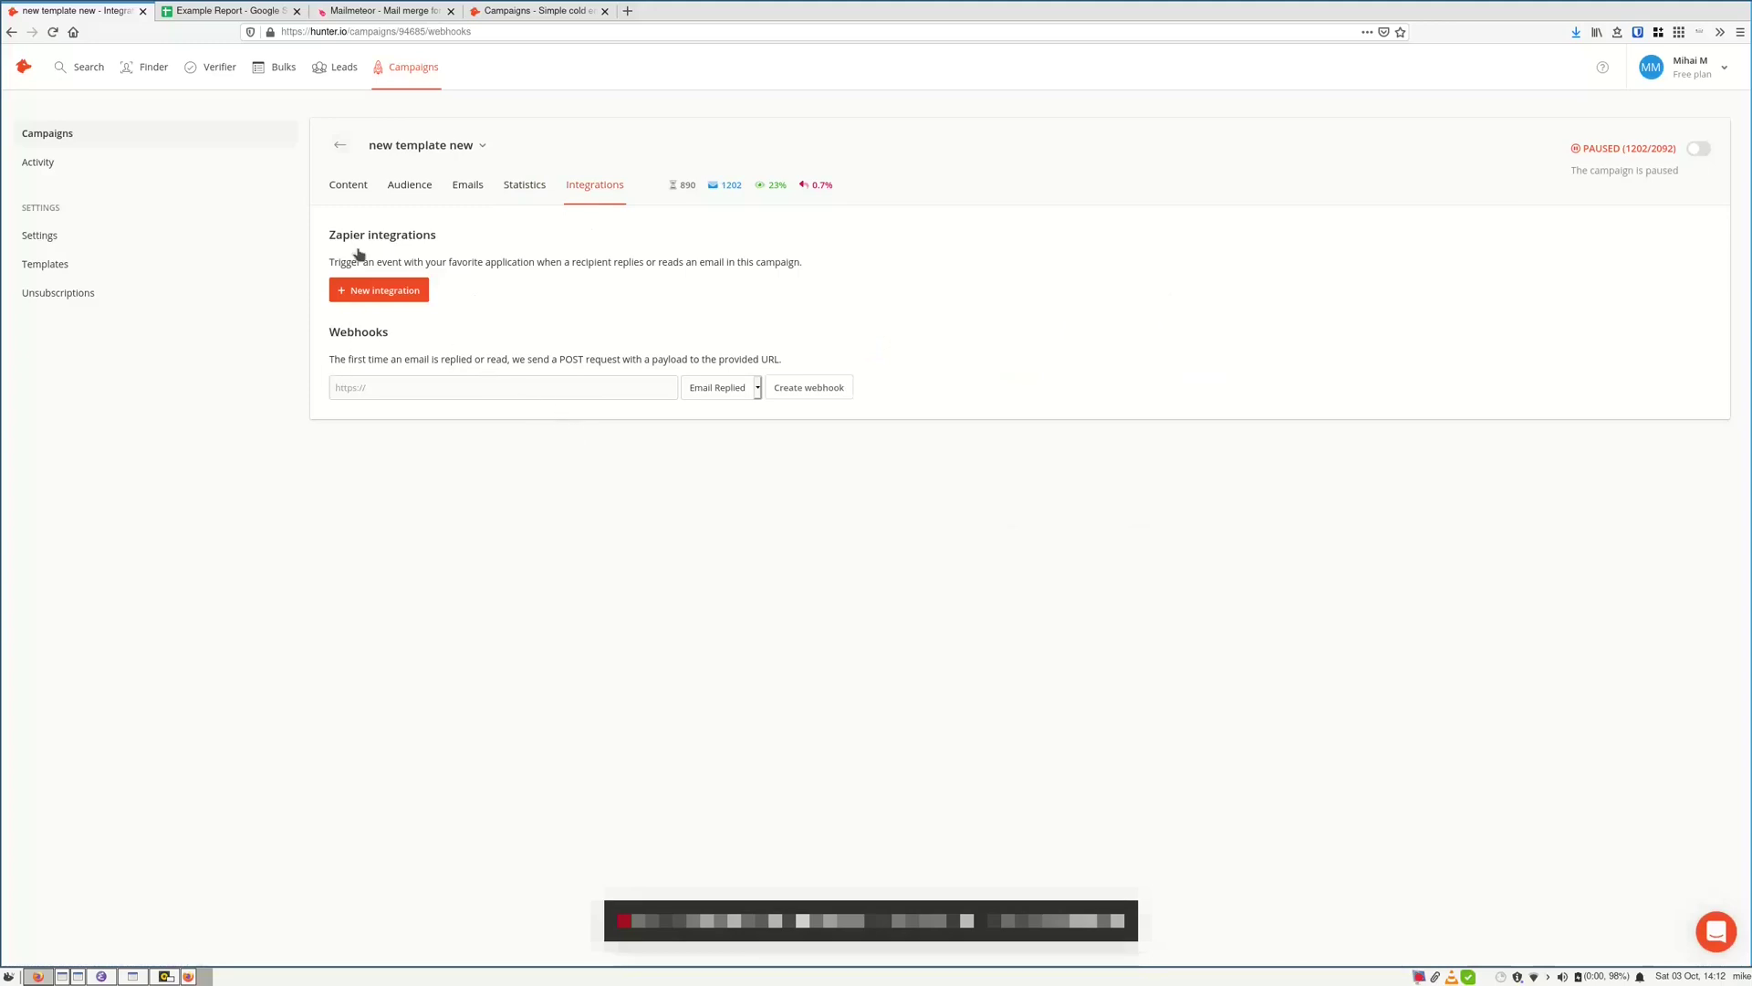
left_click(603, 388)
left_click(746, 395)
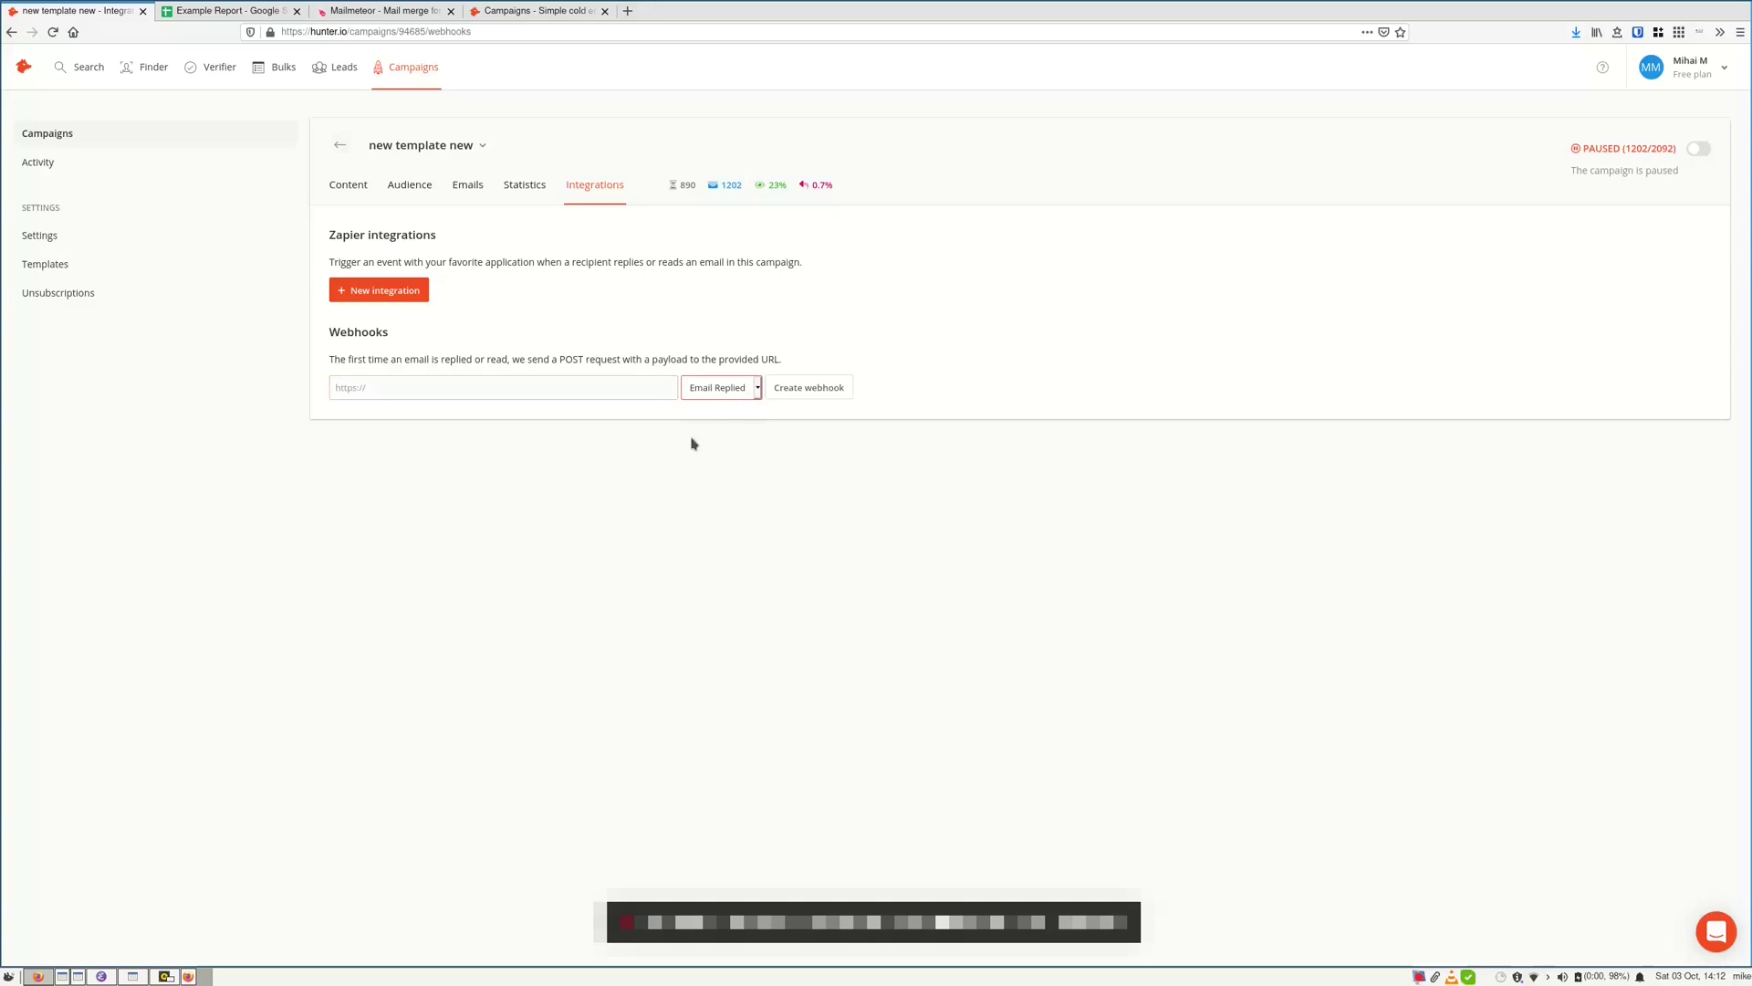
left_click(560, 387)
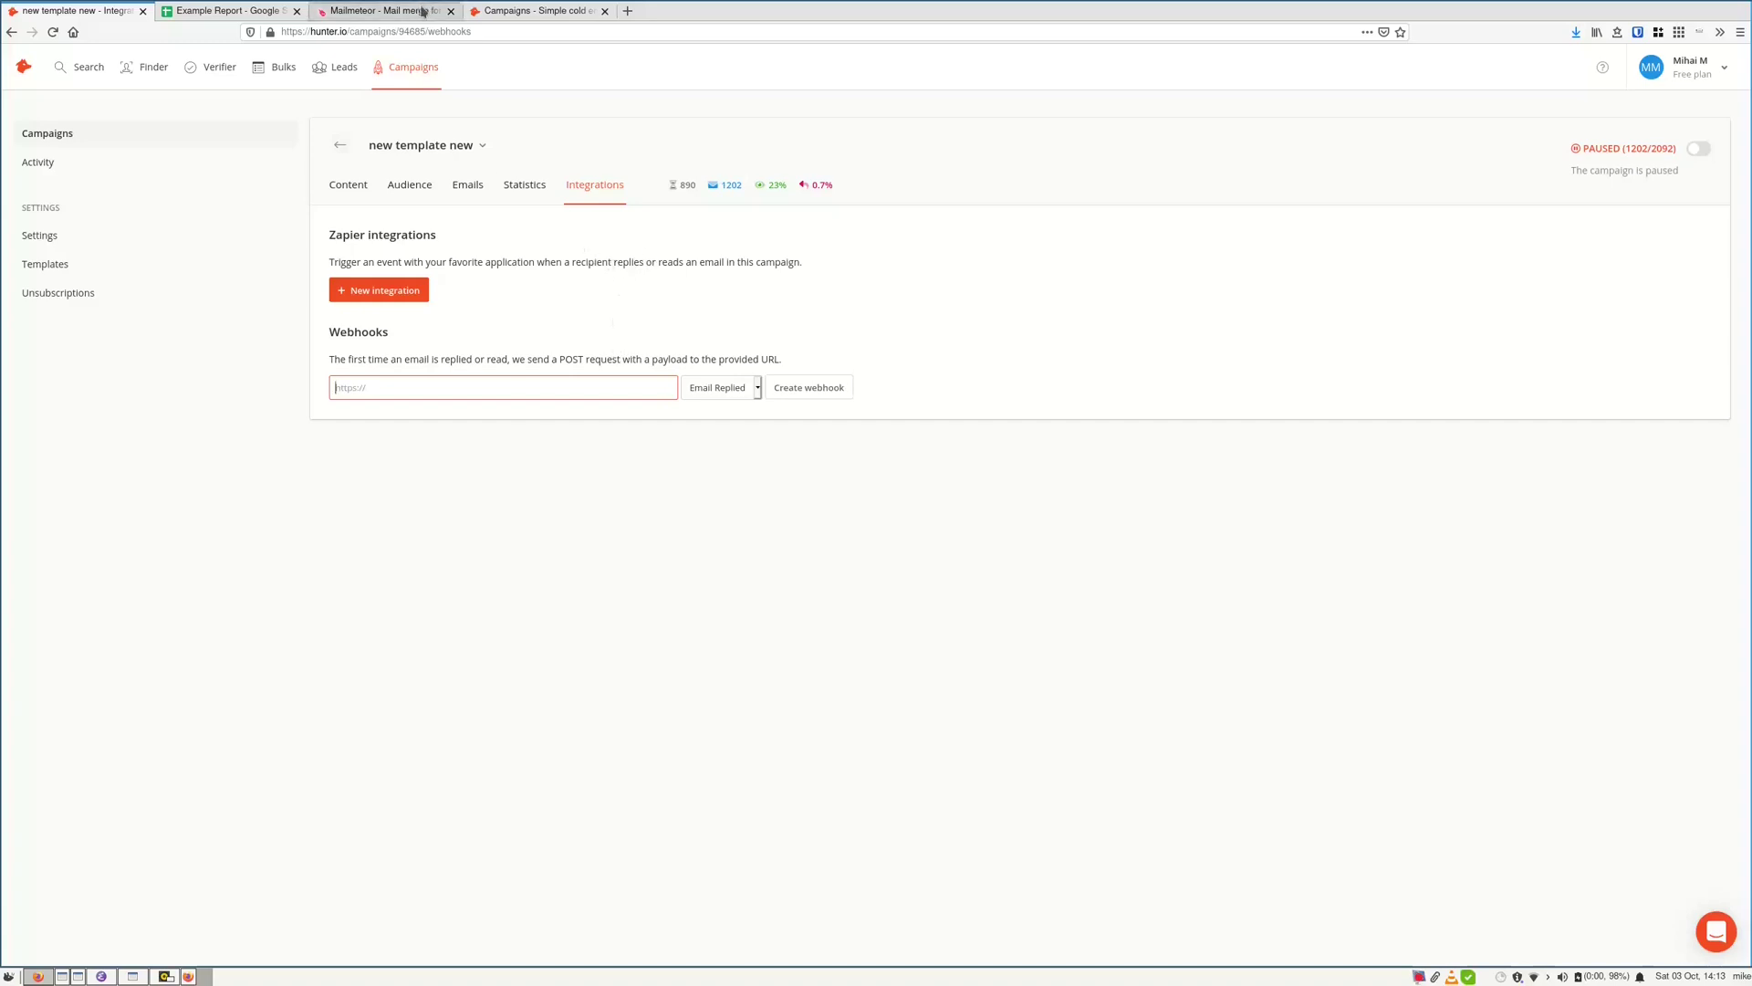
Switch to the Mailmeteor website to browse its Premium pricing plans
left_click(384, 11)
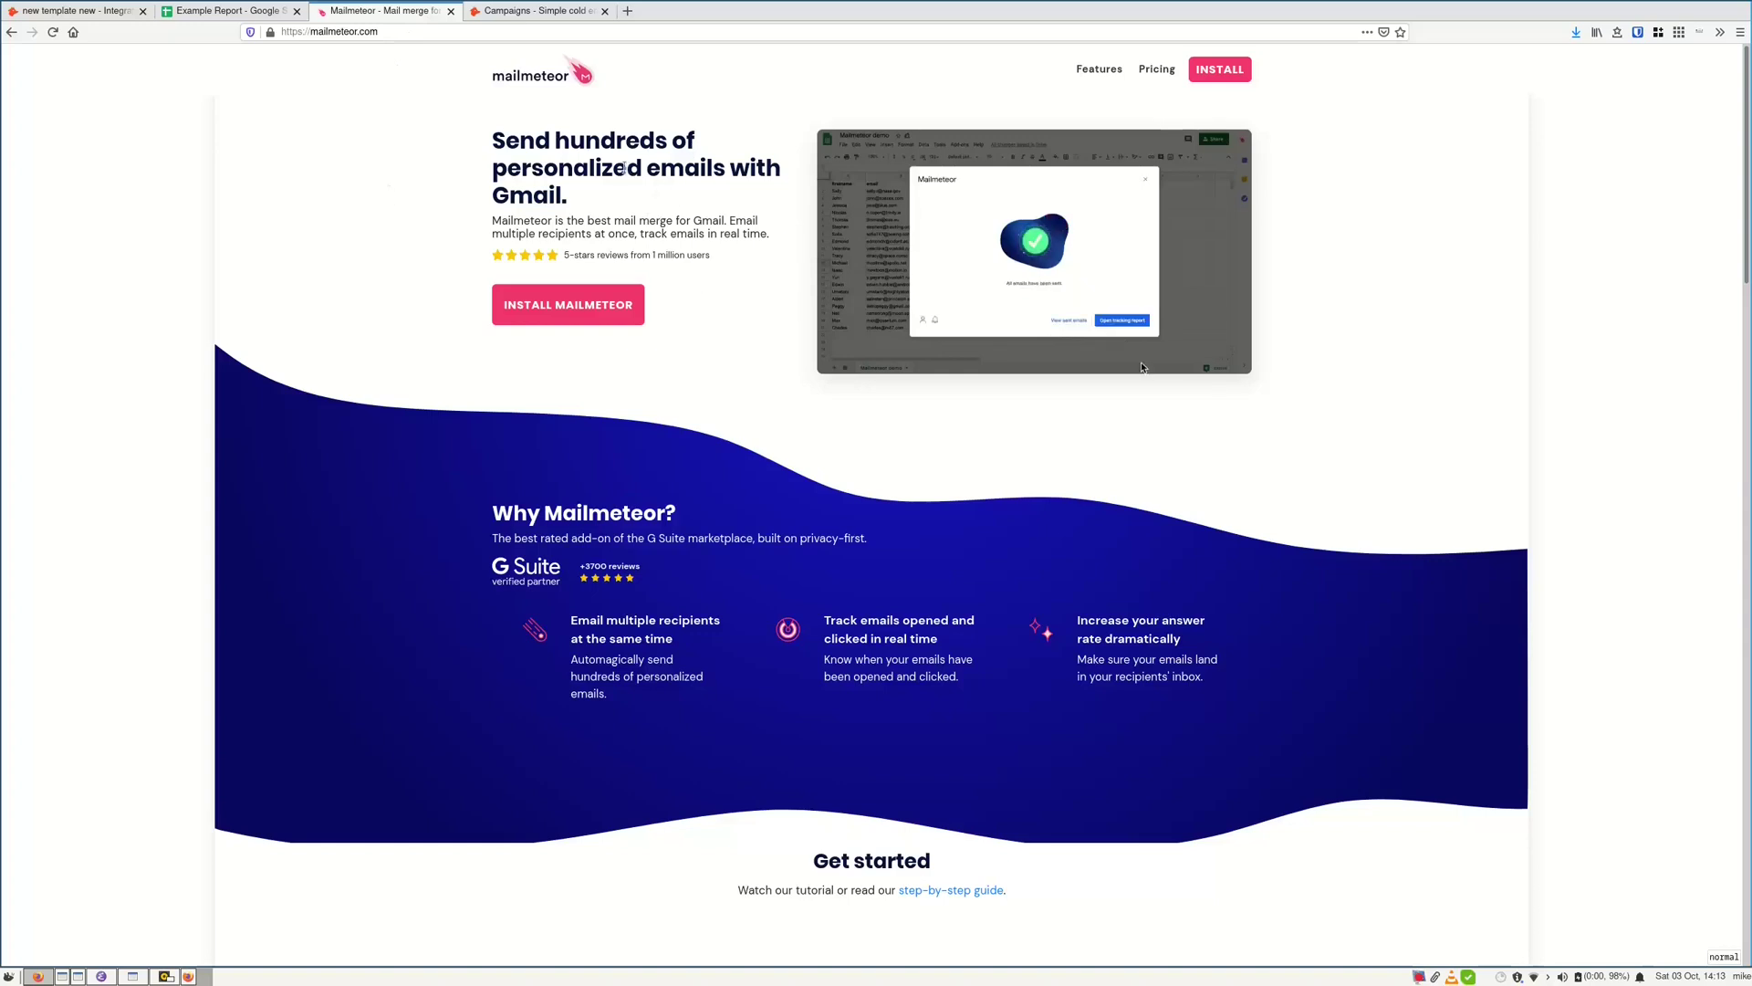
scroll(726, 88, "down", 3)
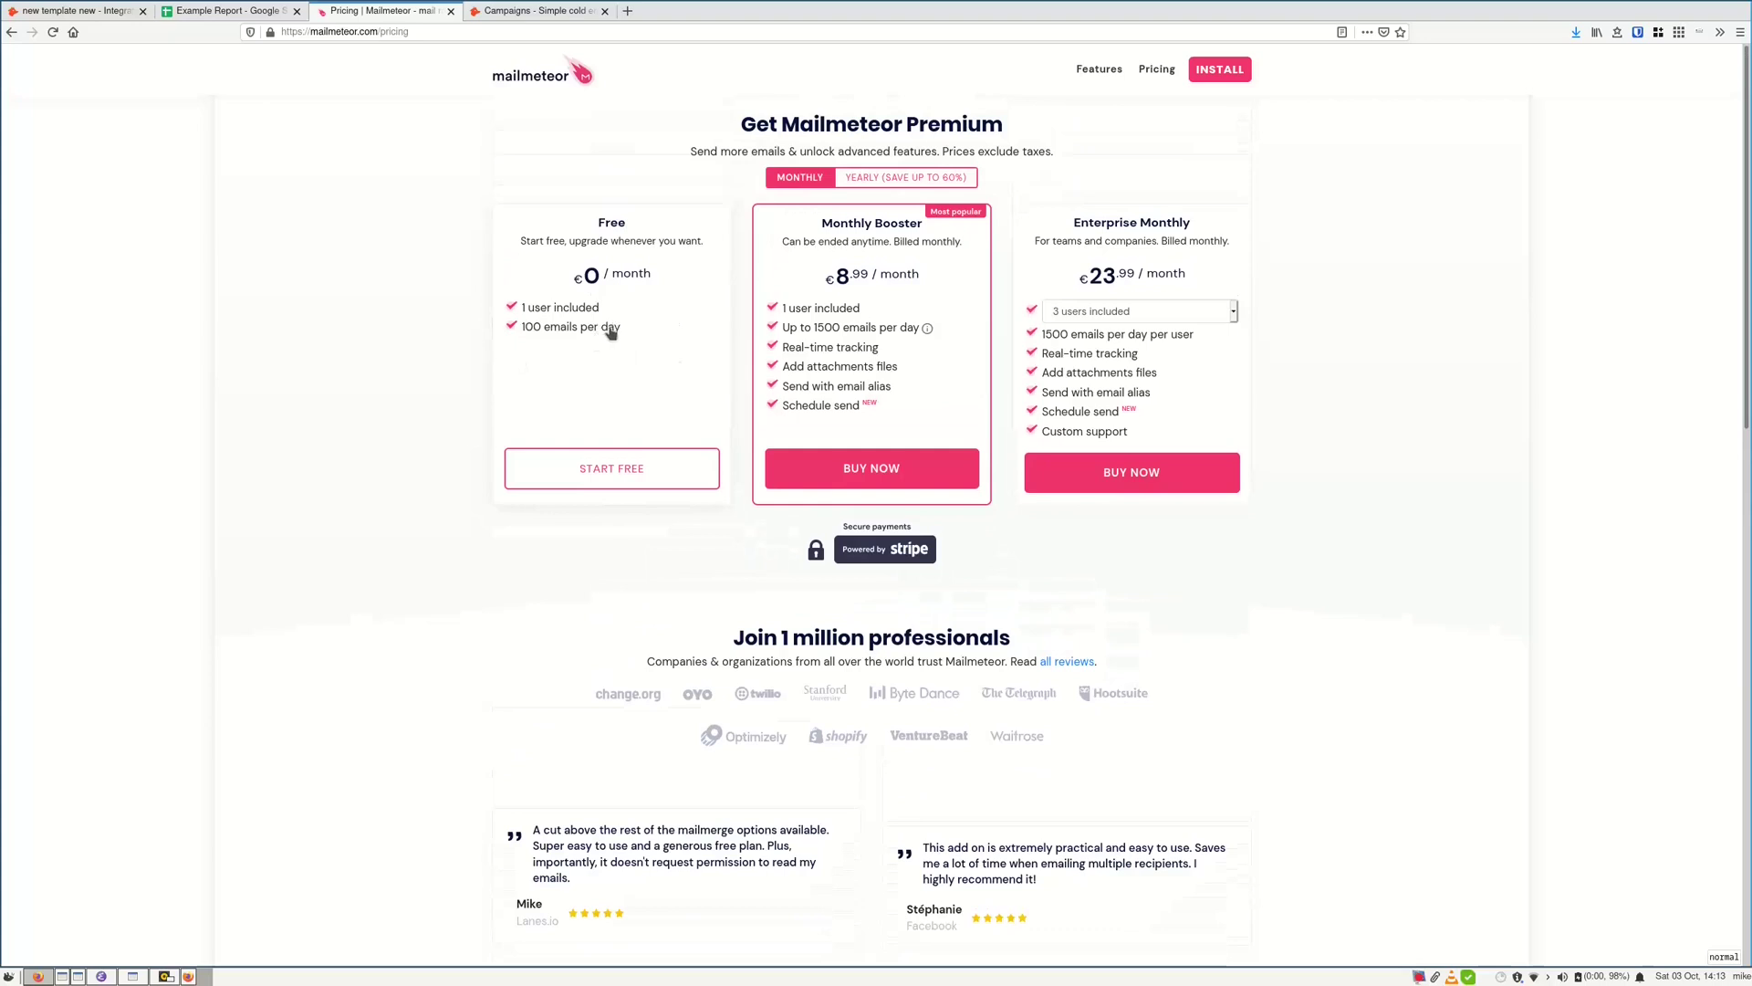
scroll(589, 339, "down", 5)
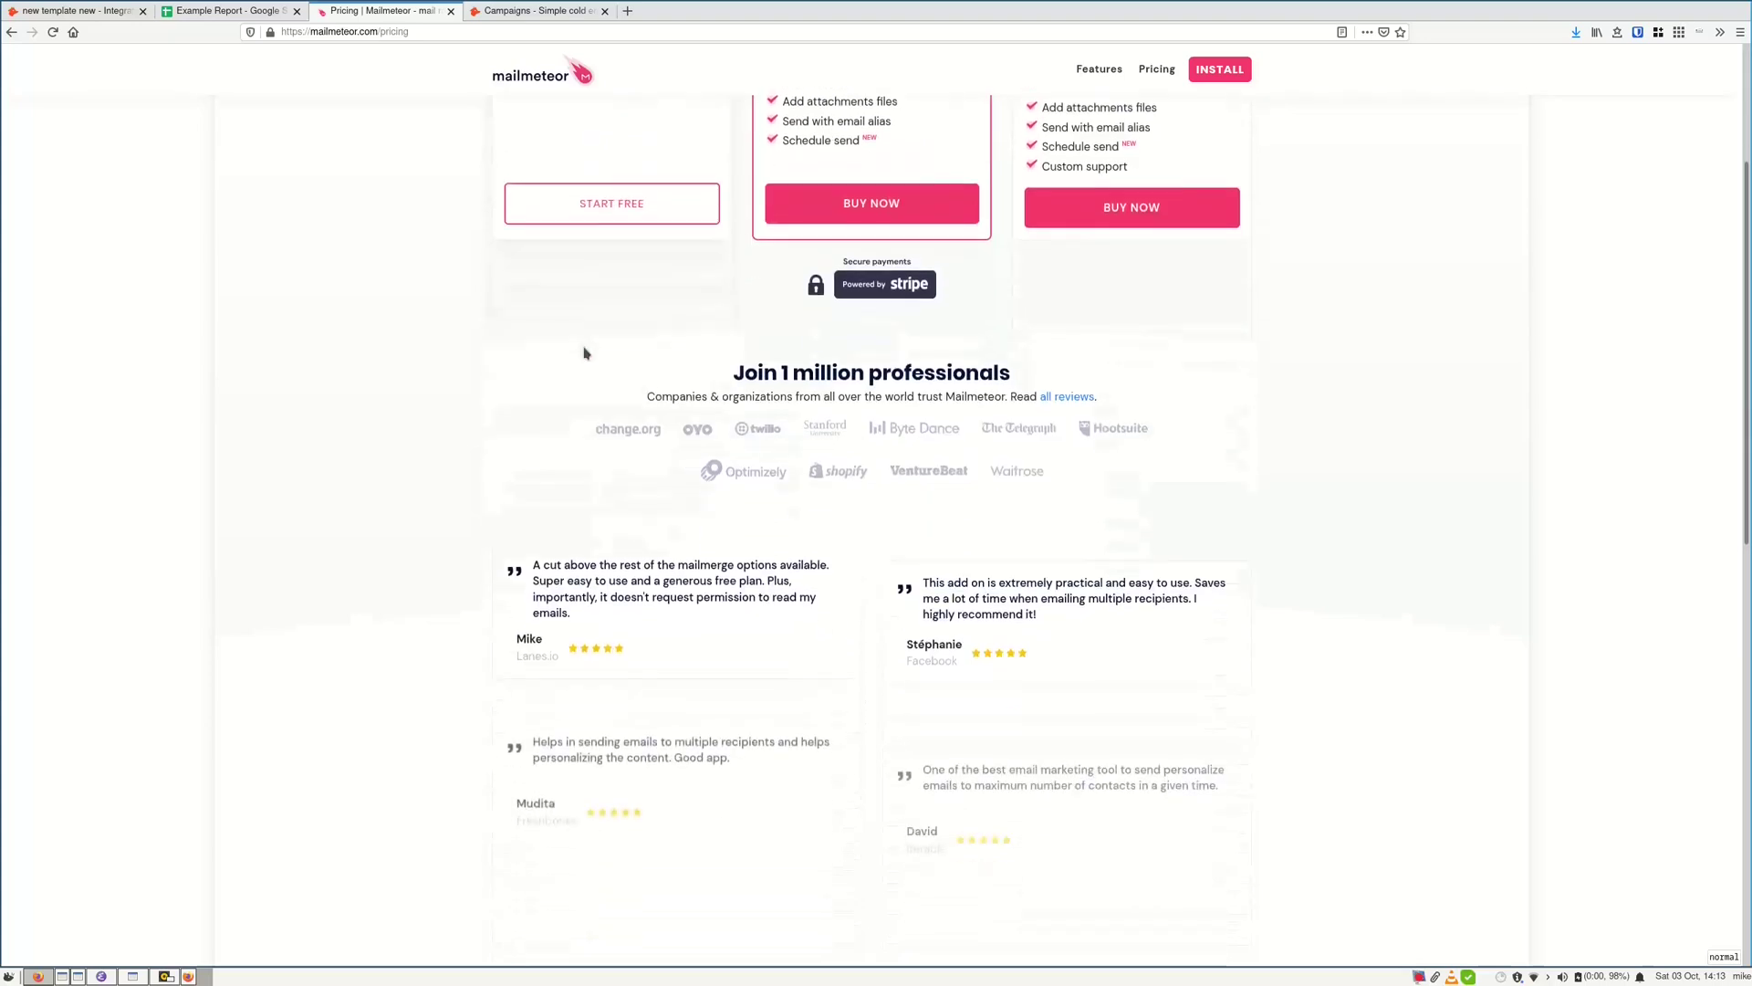
scroll(580, 350, "down", 3)
scroll(580, 350, "down", 3)
scroll(580, 351, "down", 1)
scroll(564, 340, "up", 4)
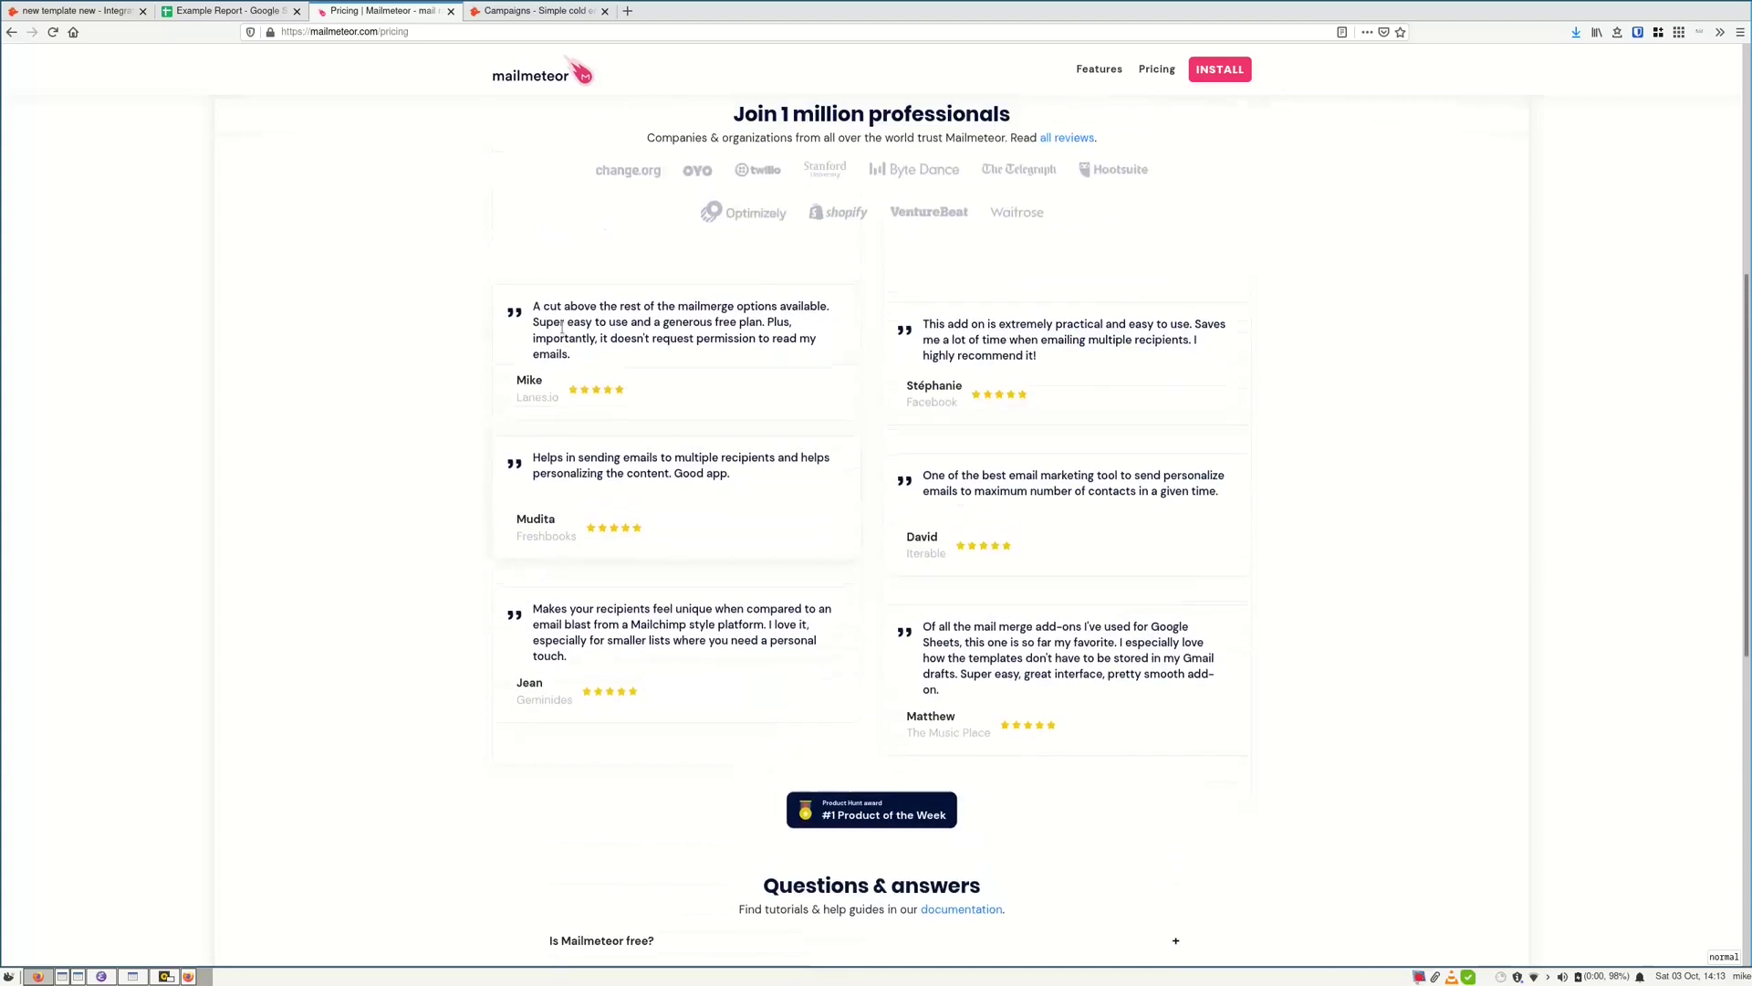
scroll(561, 335, "up", 4)
scroll(561, 336, "up", 5)
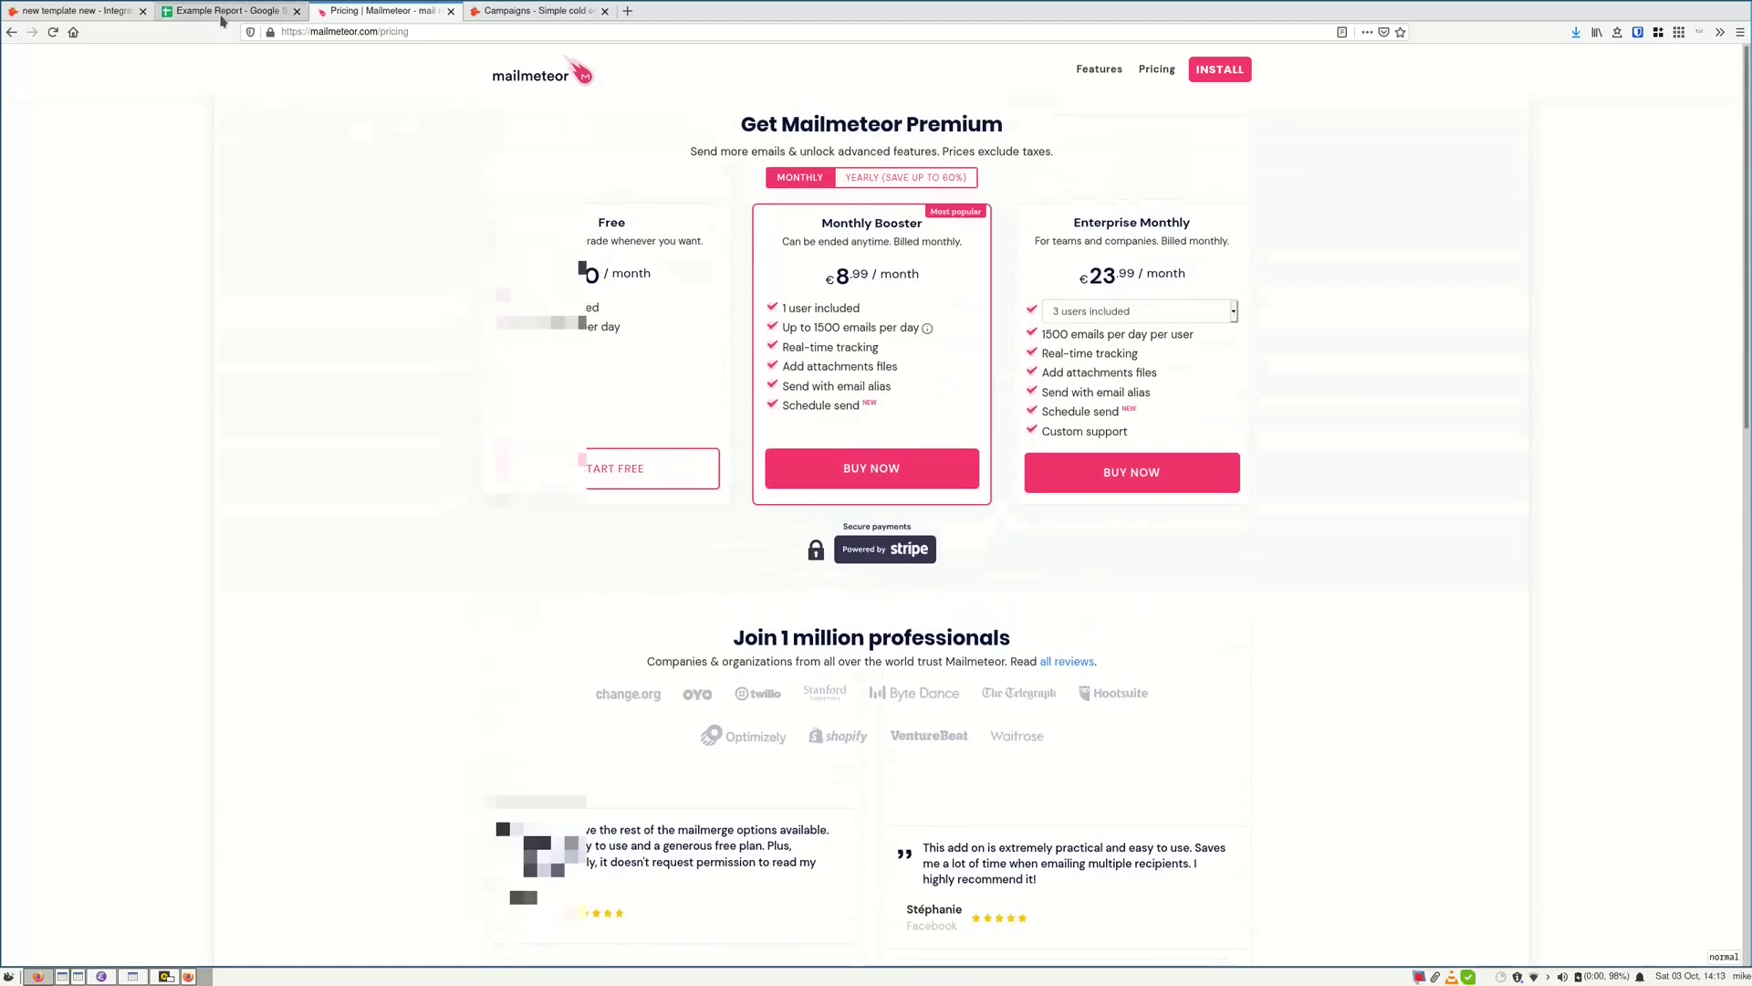
From the Example Report sheet, search the add-on marketplace for 'mailmeteor' and open Mailmeteor: Mail Merge
left_click(222, 11)
left_click(289, 76)
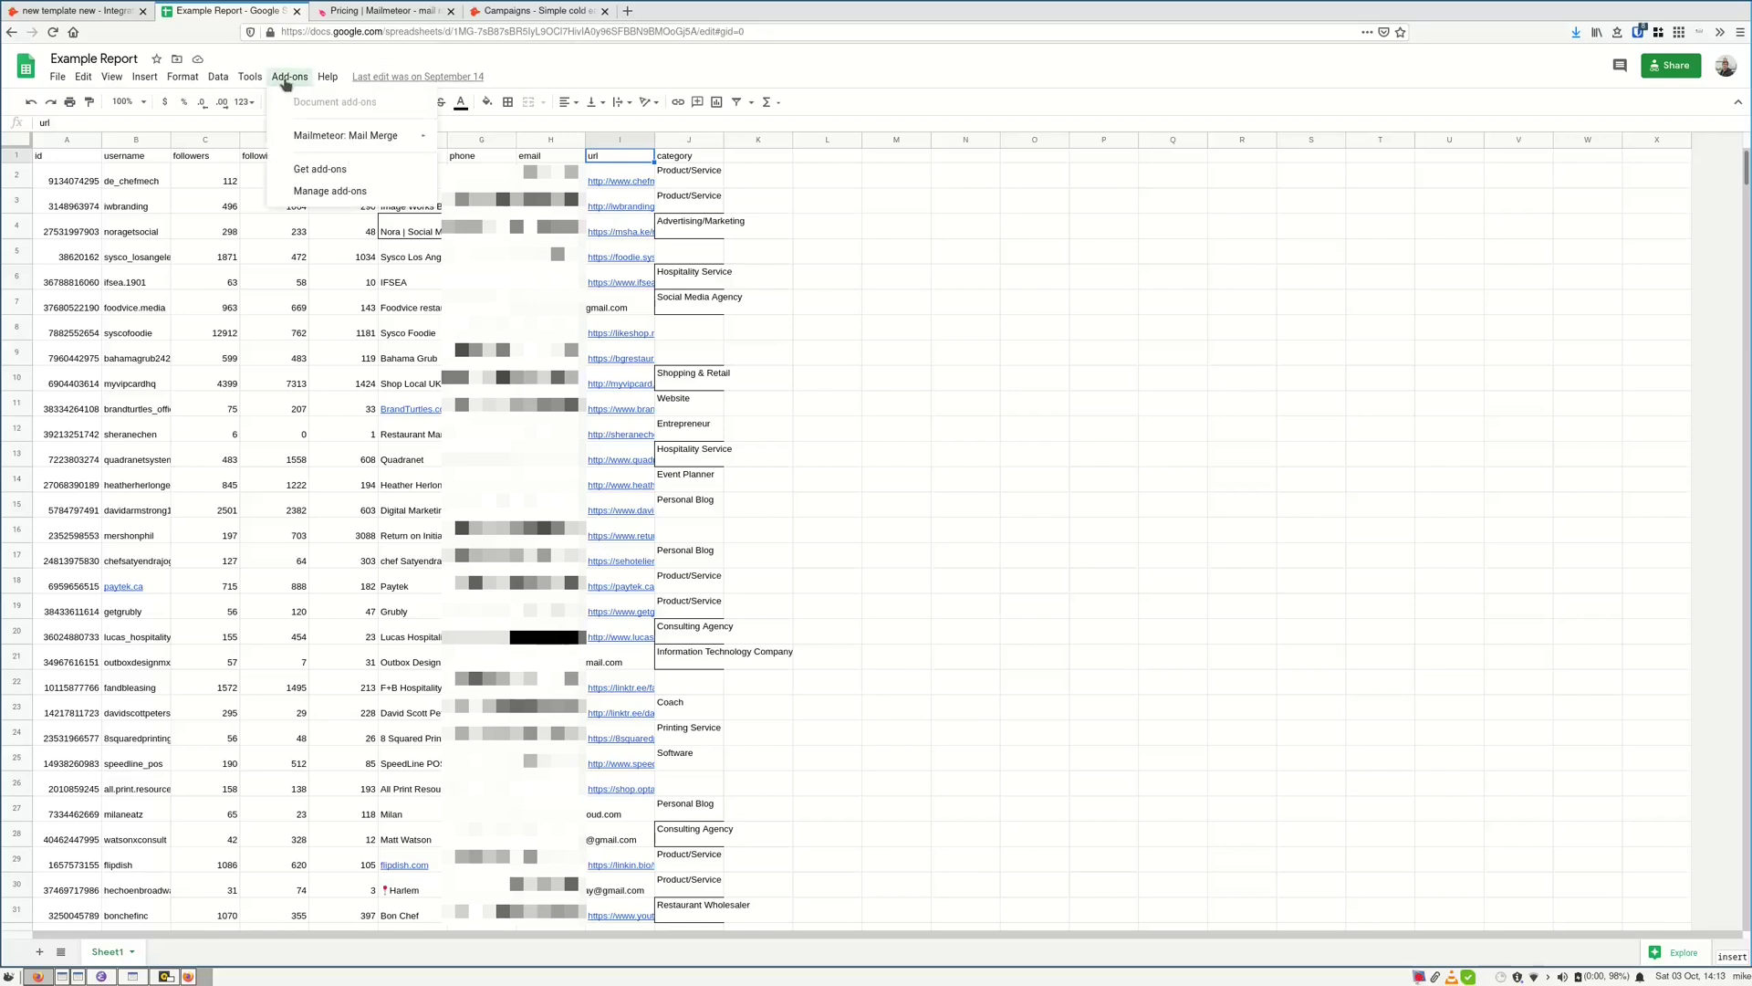
left_click(364, 173)
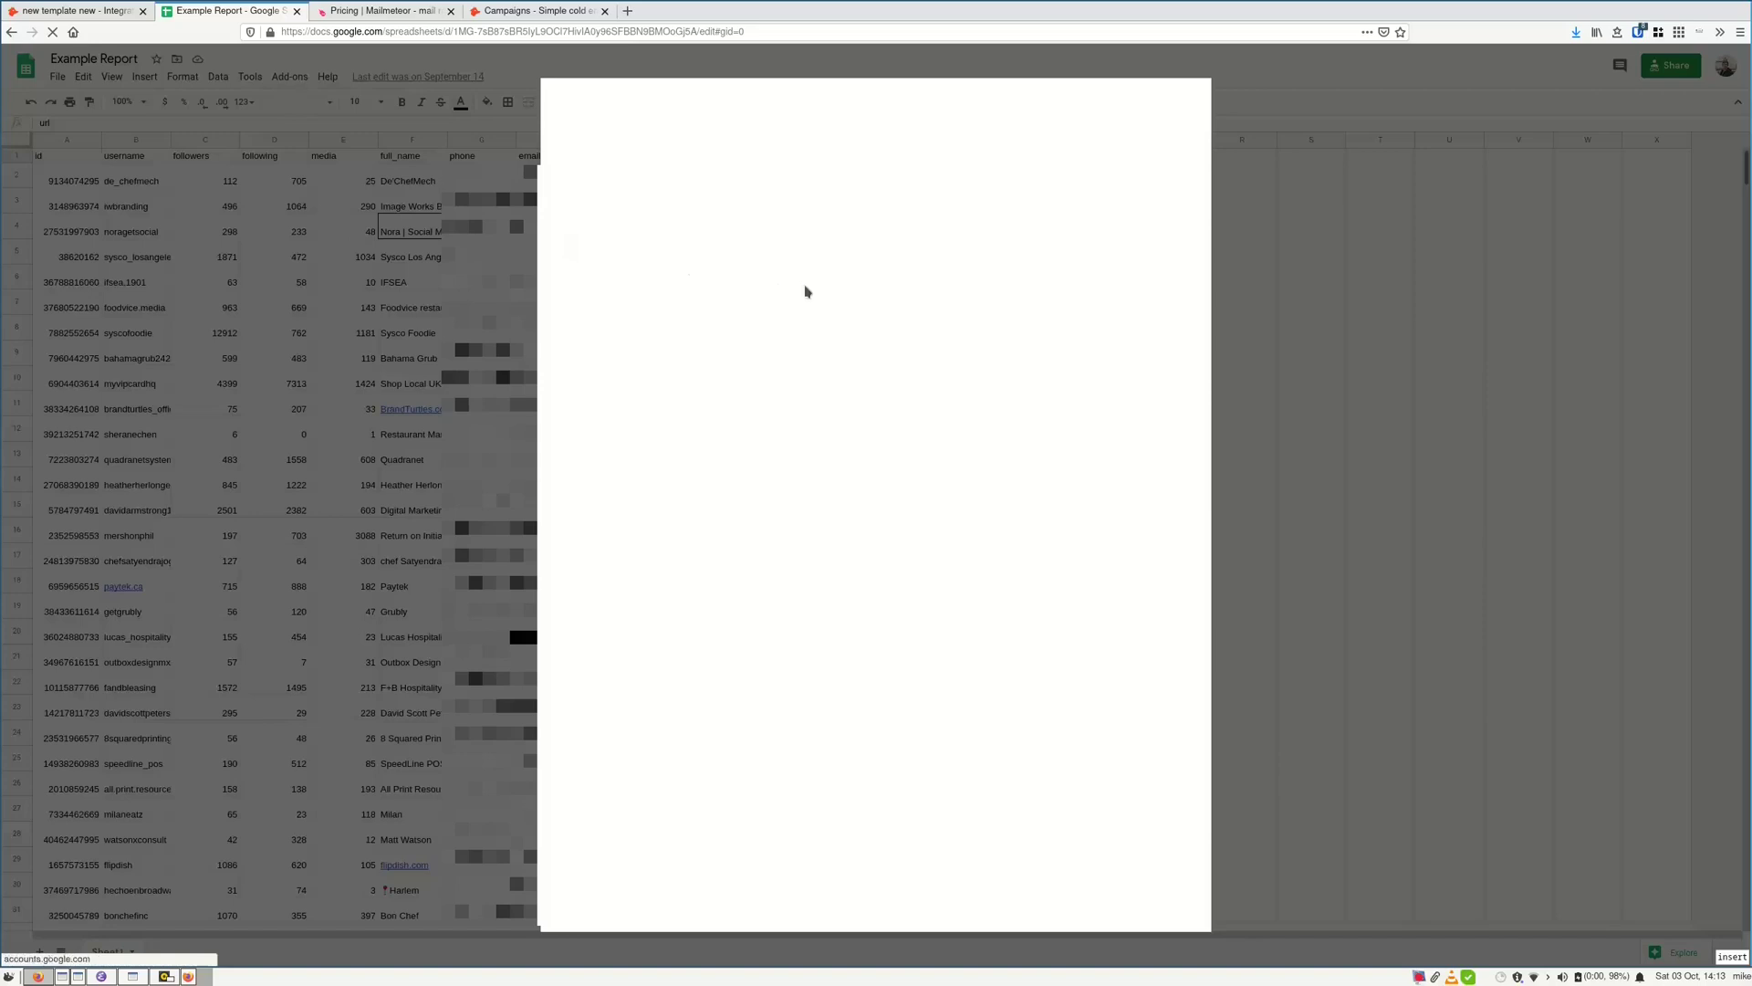
left_click(895, 102)
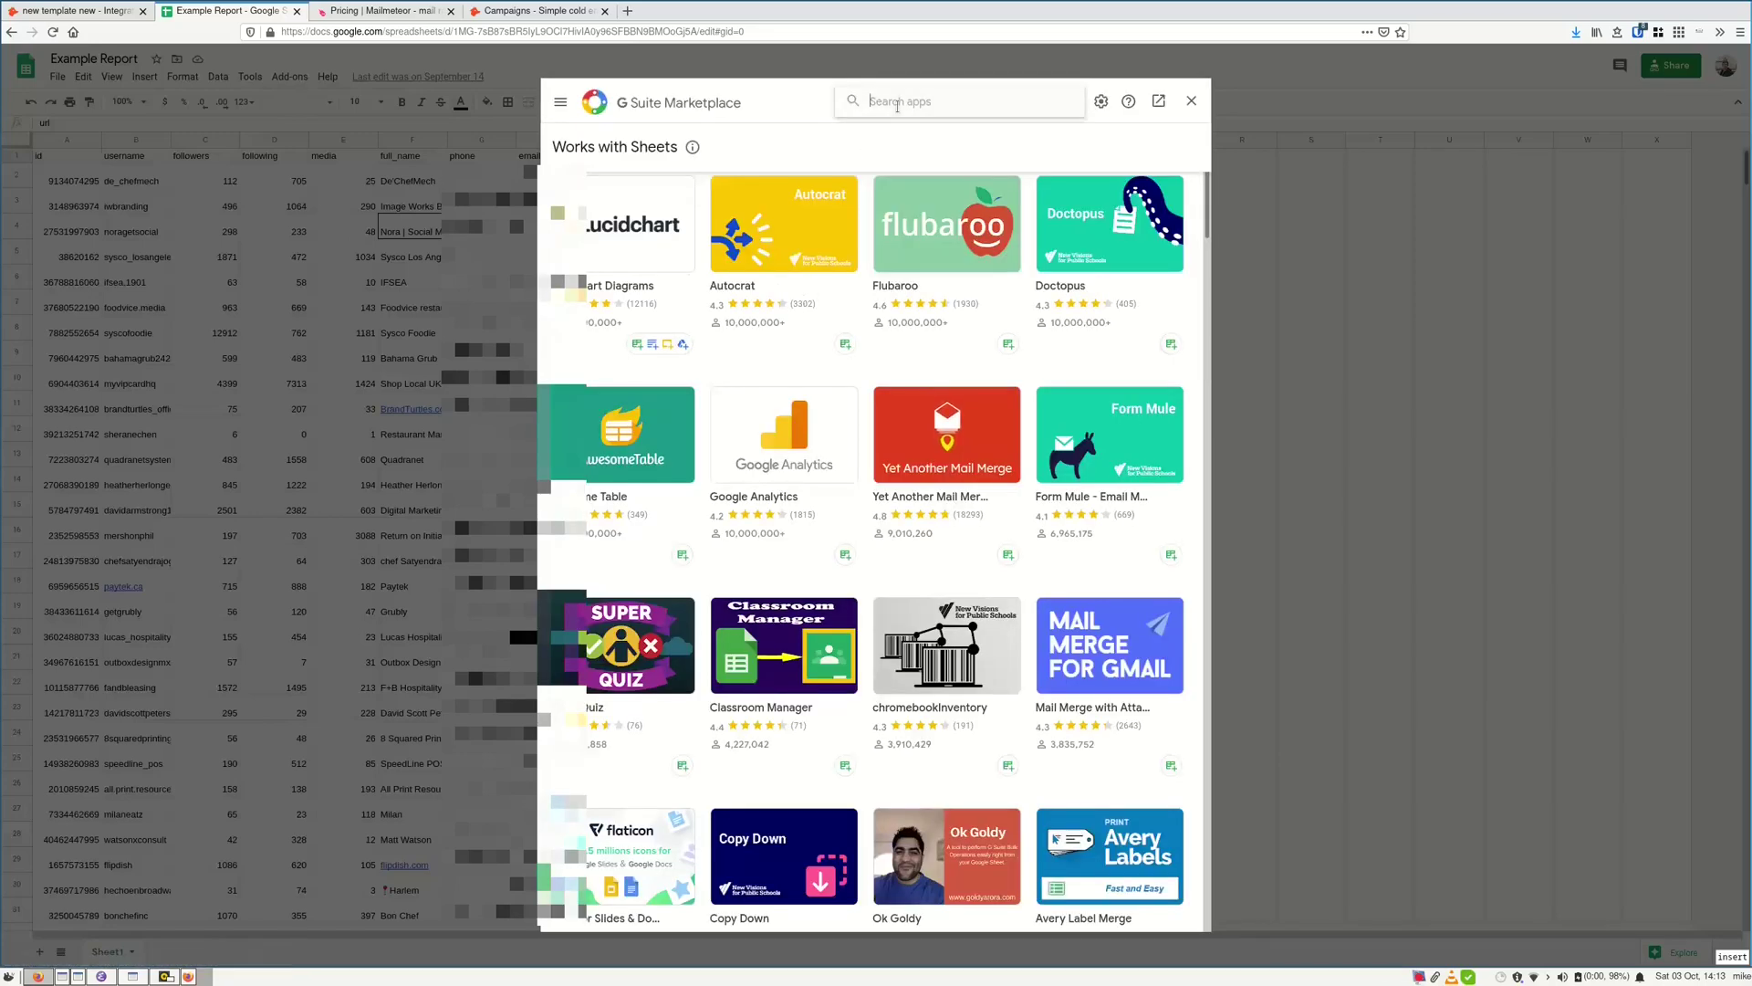
type("mailme")
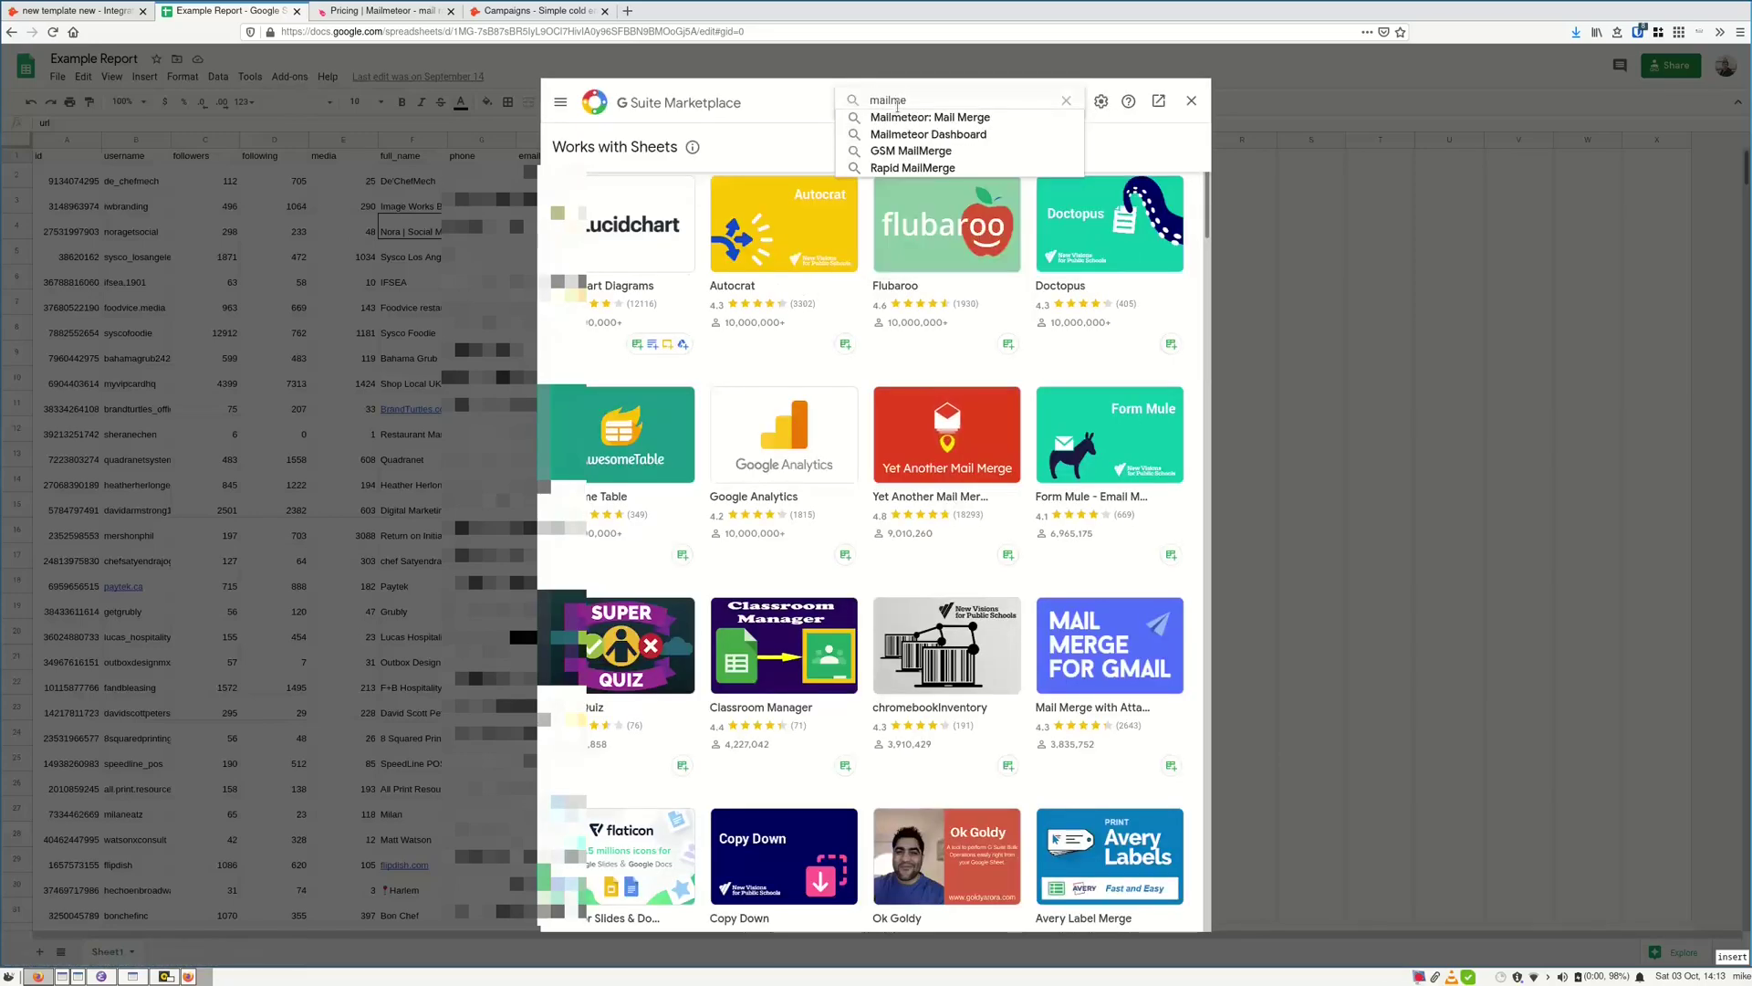
key("Down")
key("Return")
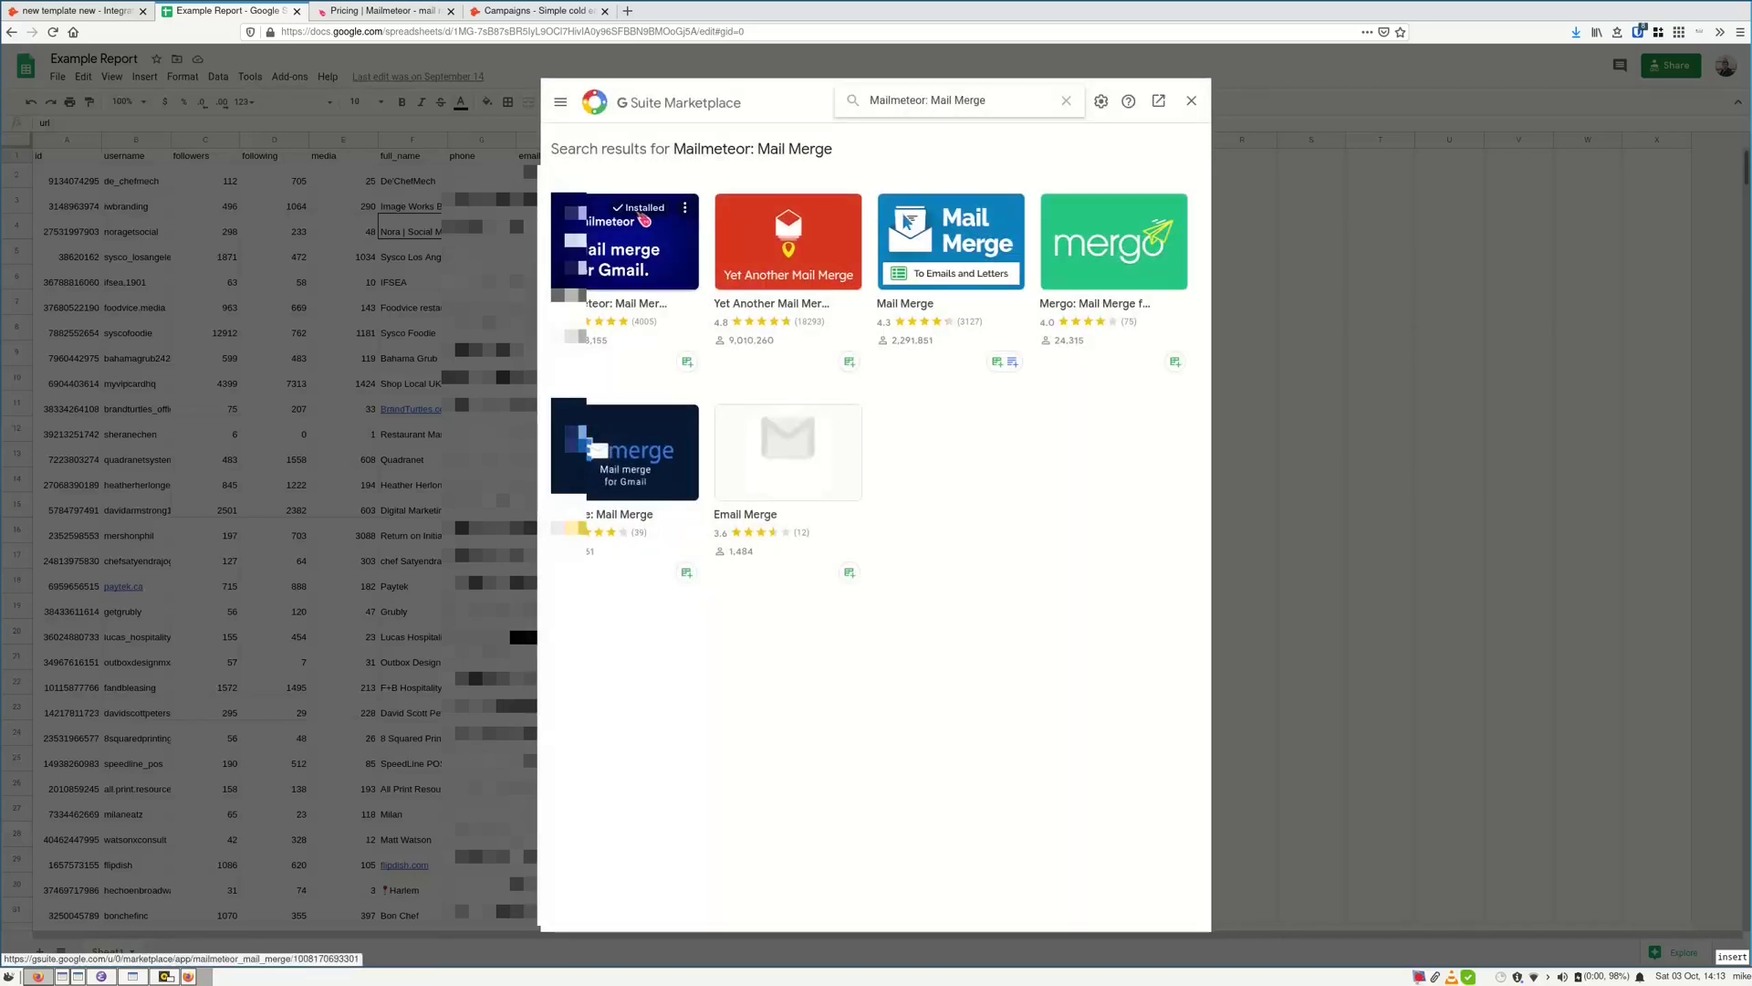
left_click(639, 243)
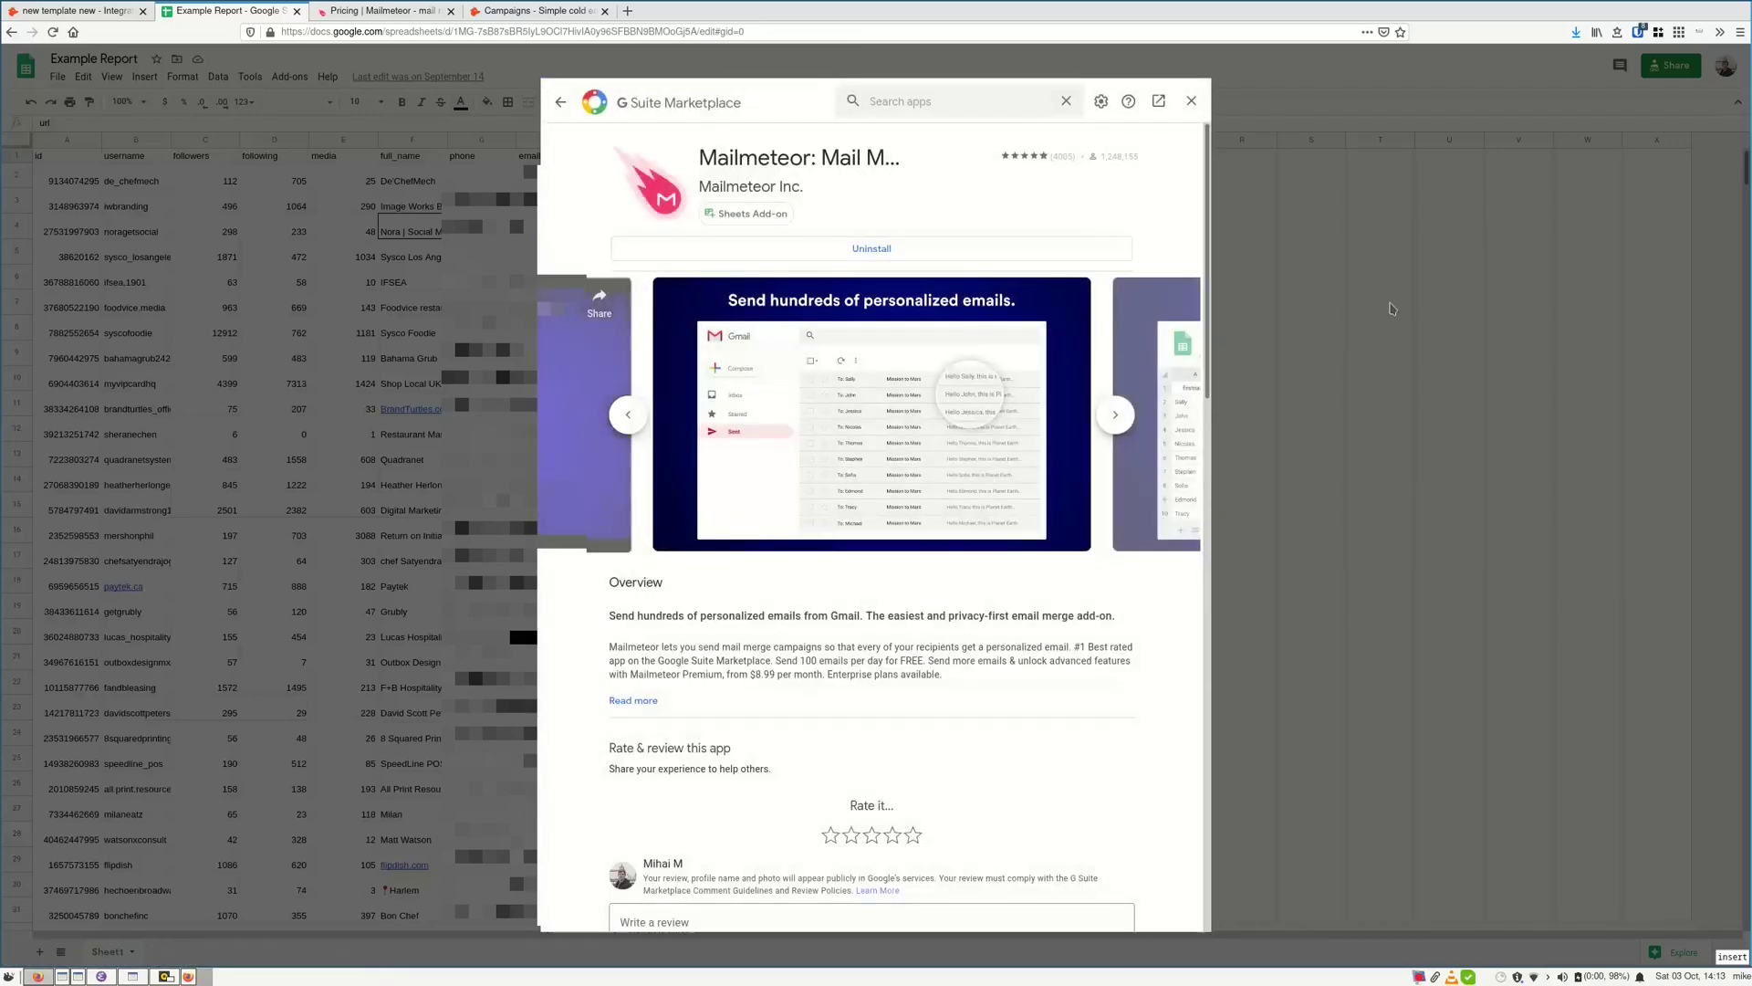
Launch Mailmeteor over Example Report, then check sender name 'test' and the template list
left_click(1191, 100)
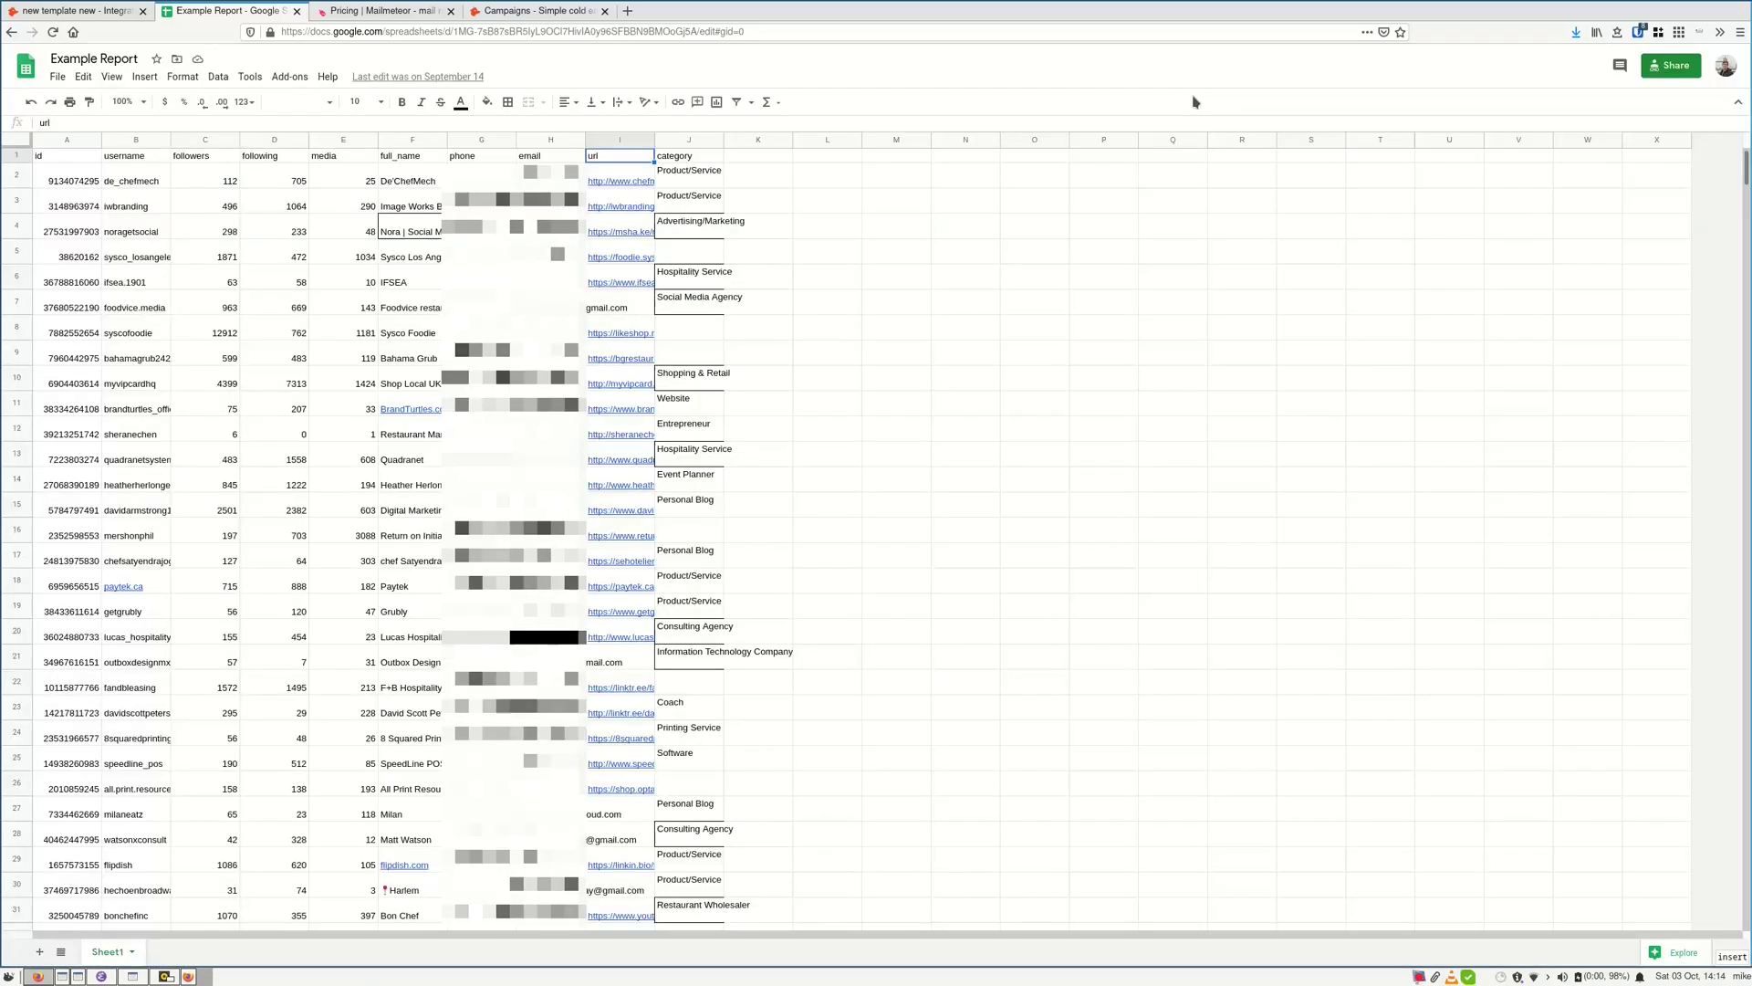
left_click(288, 77)
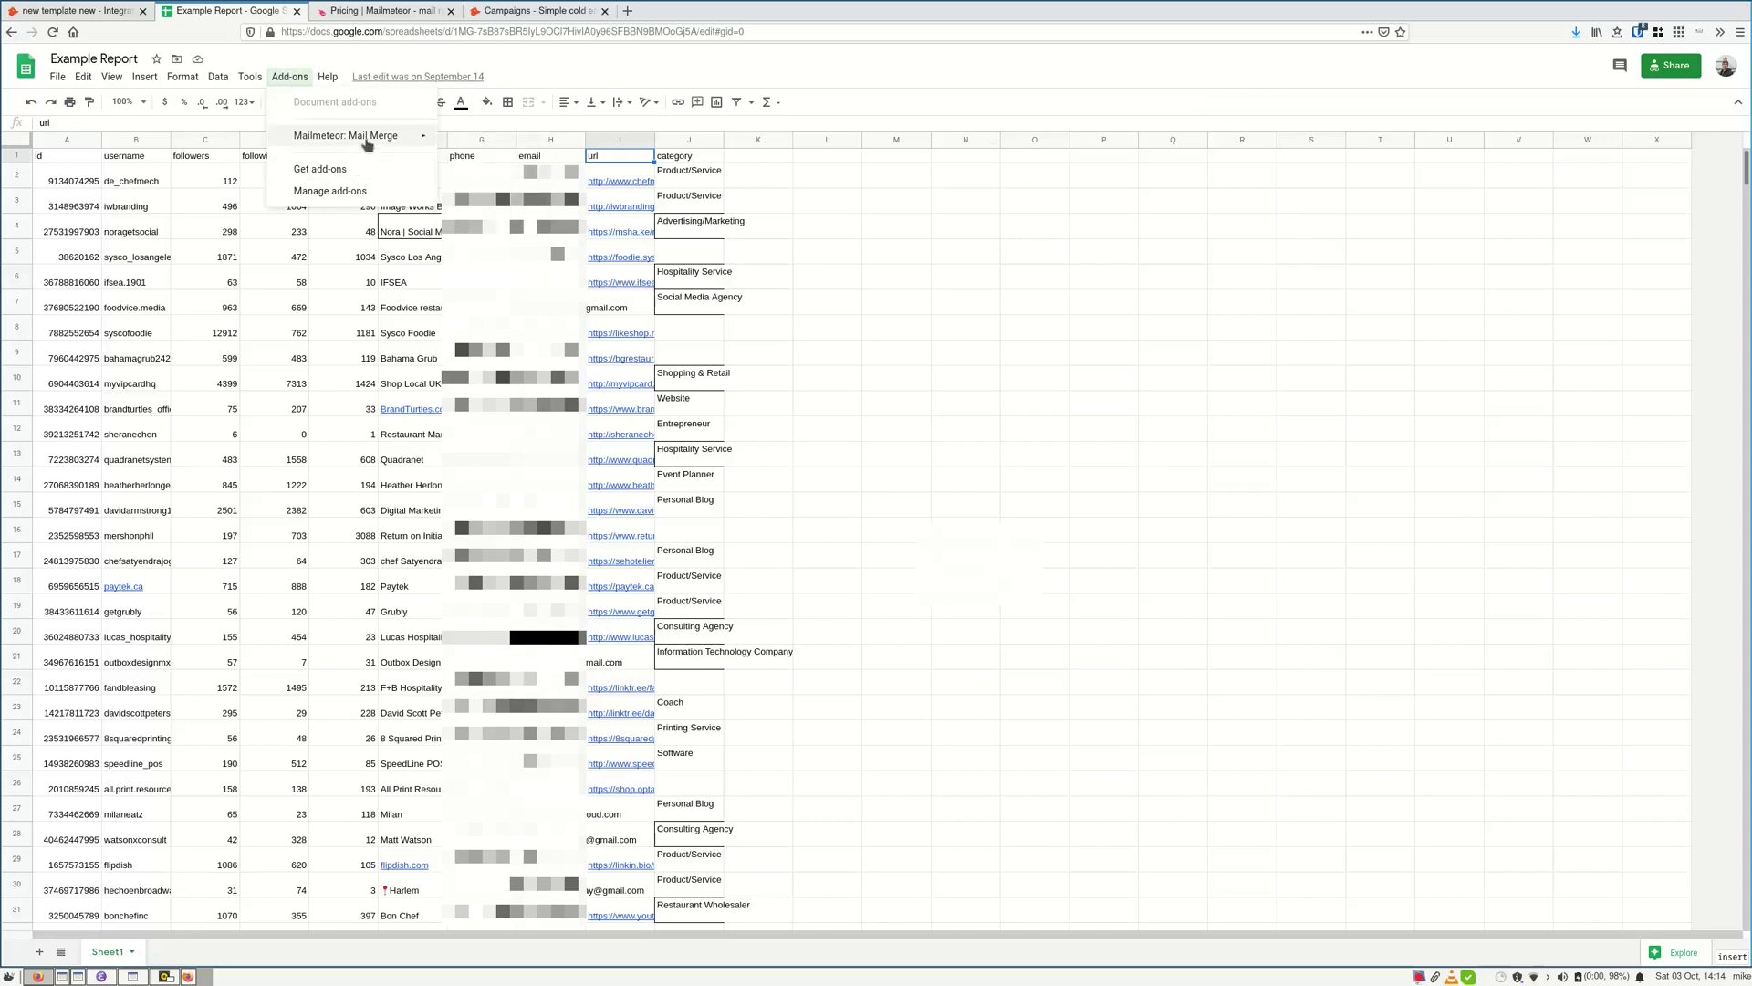
mouse_move(345, 136)
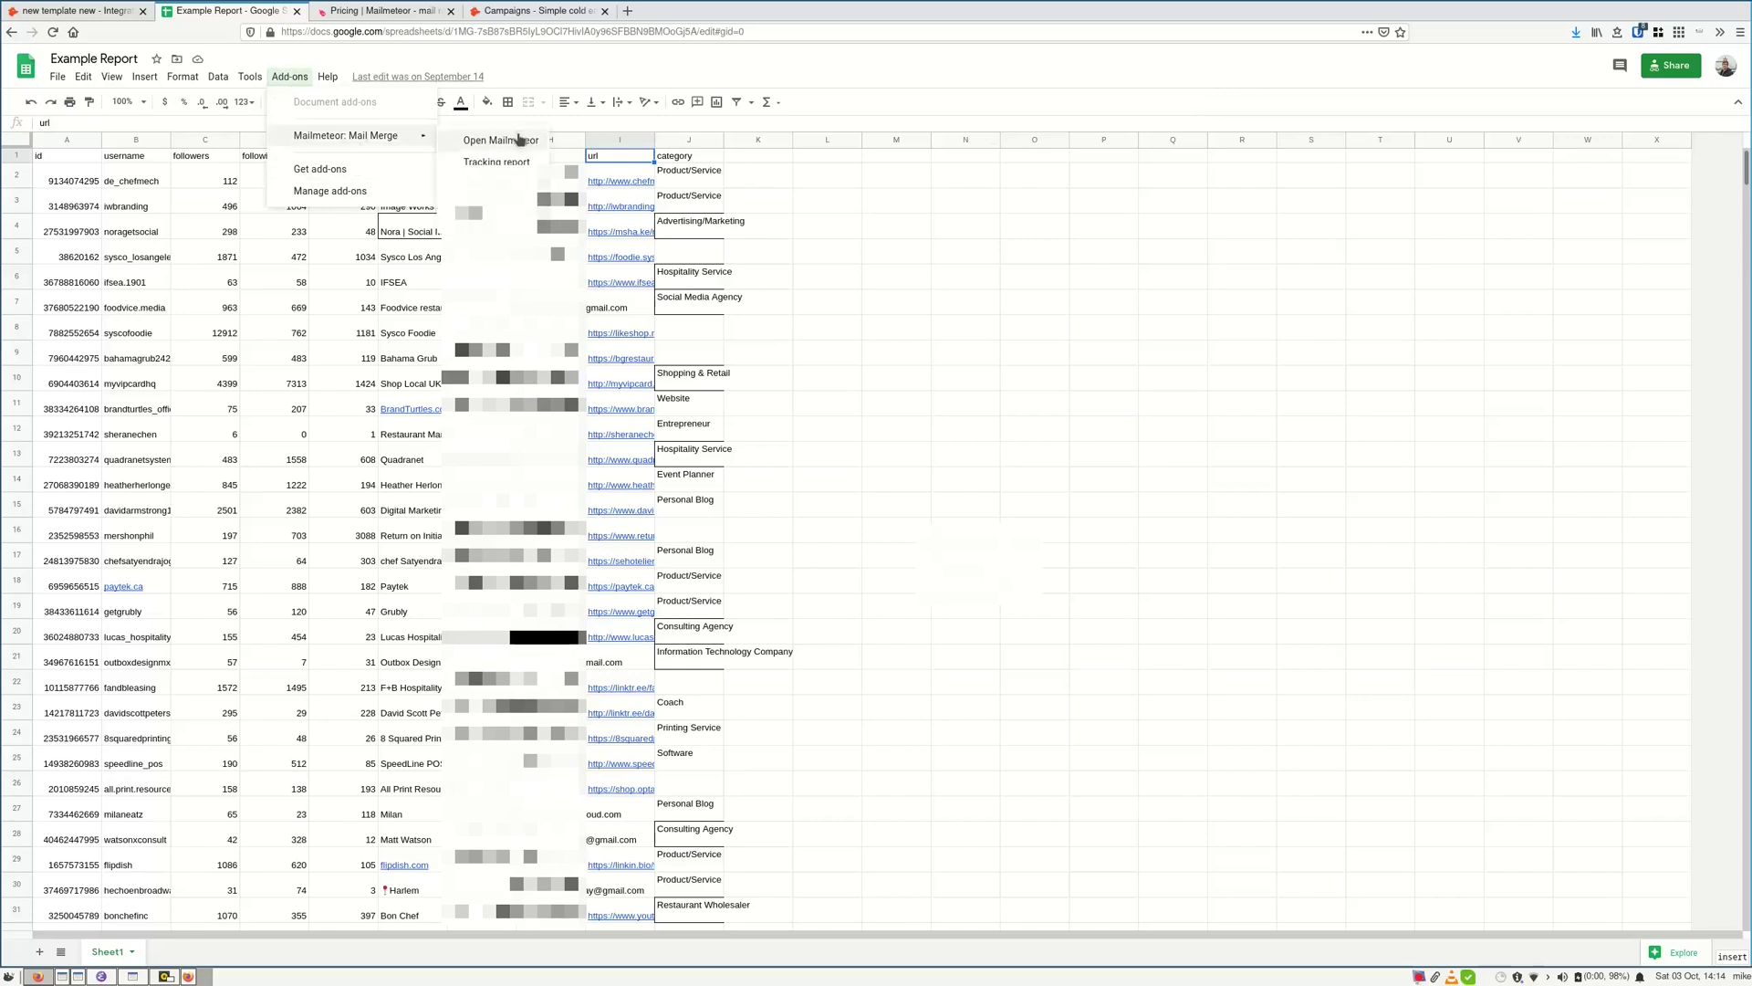
left_click(505, 141)
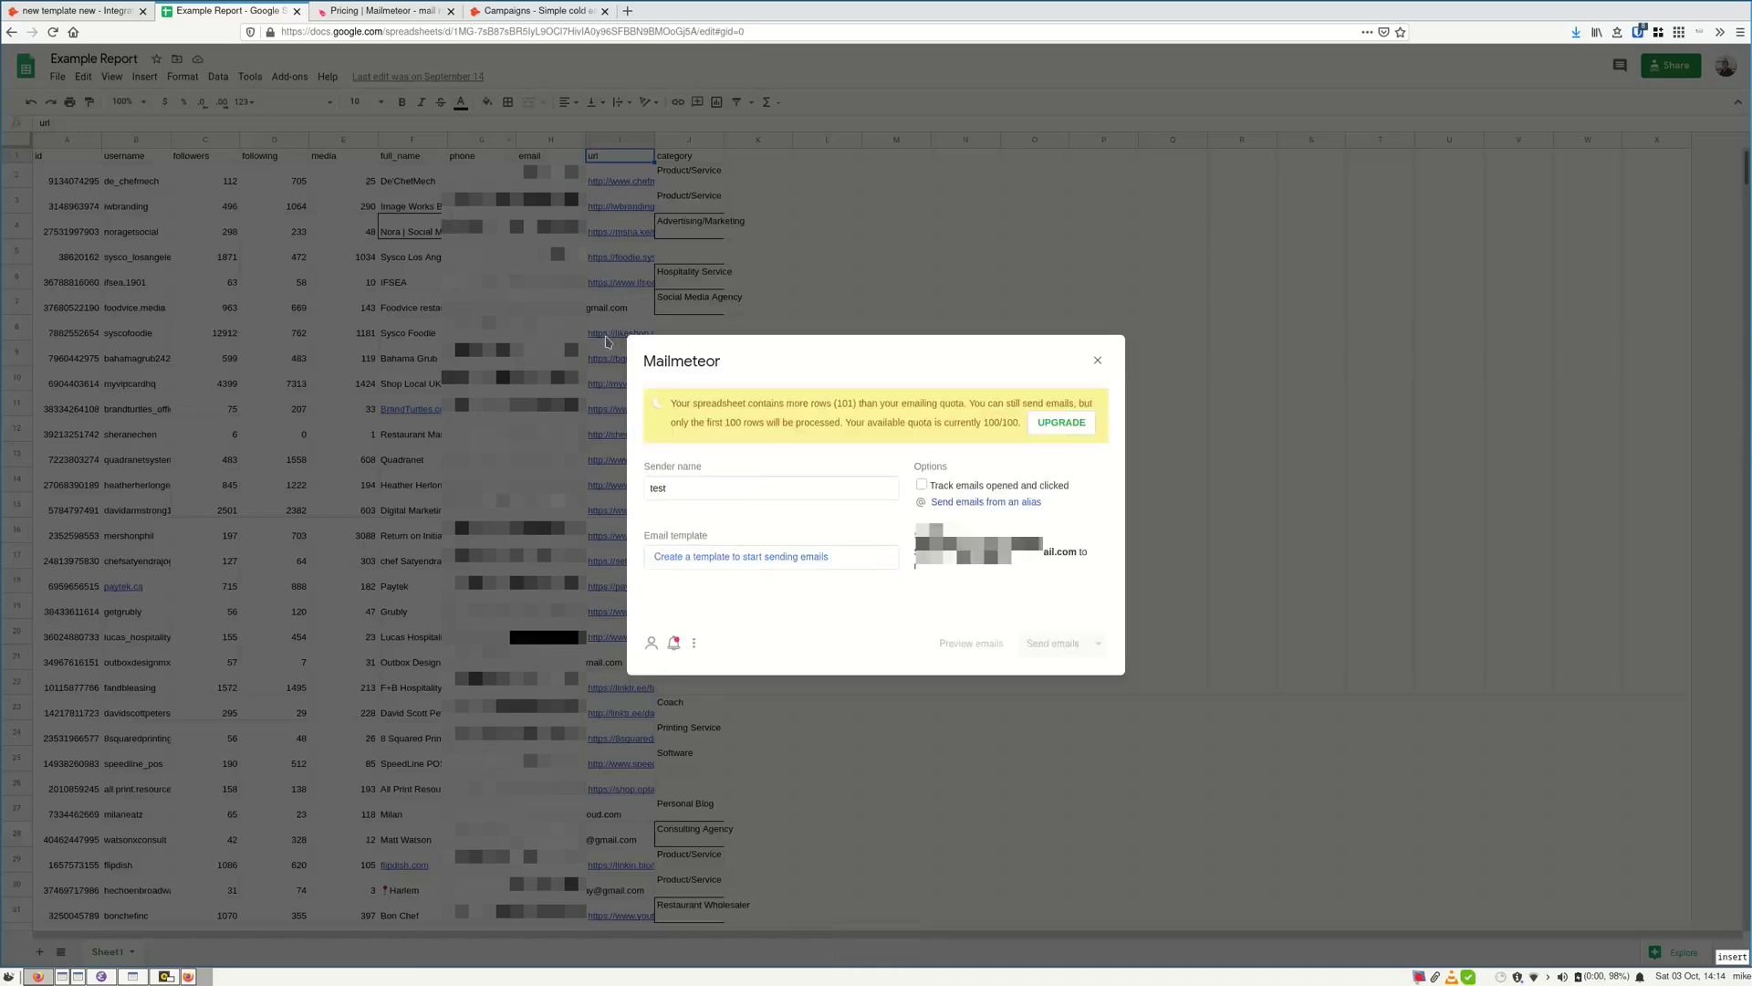
double_click(805, 487)
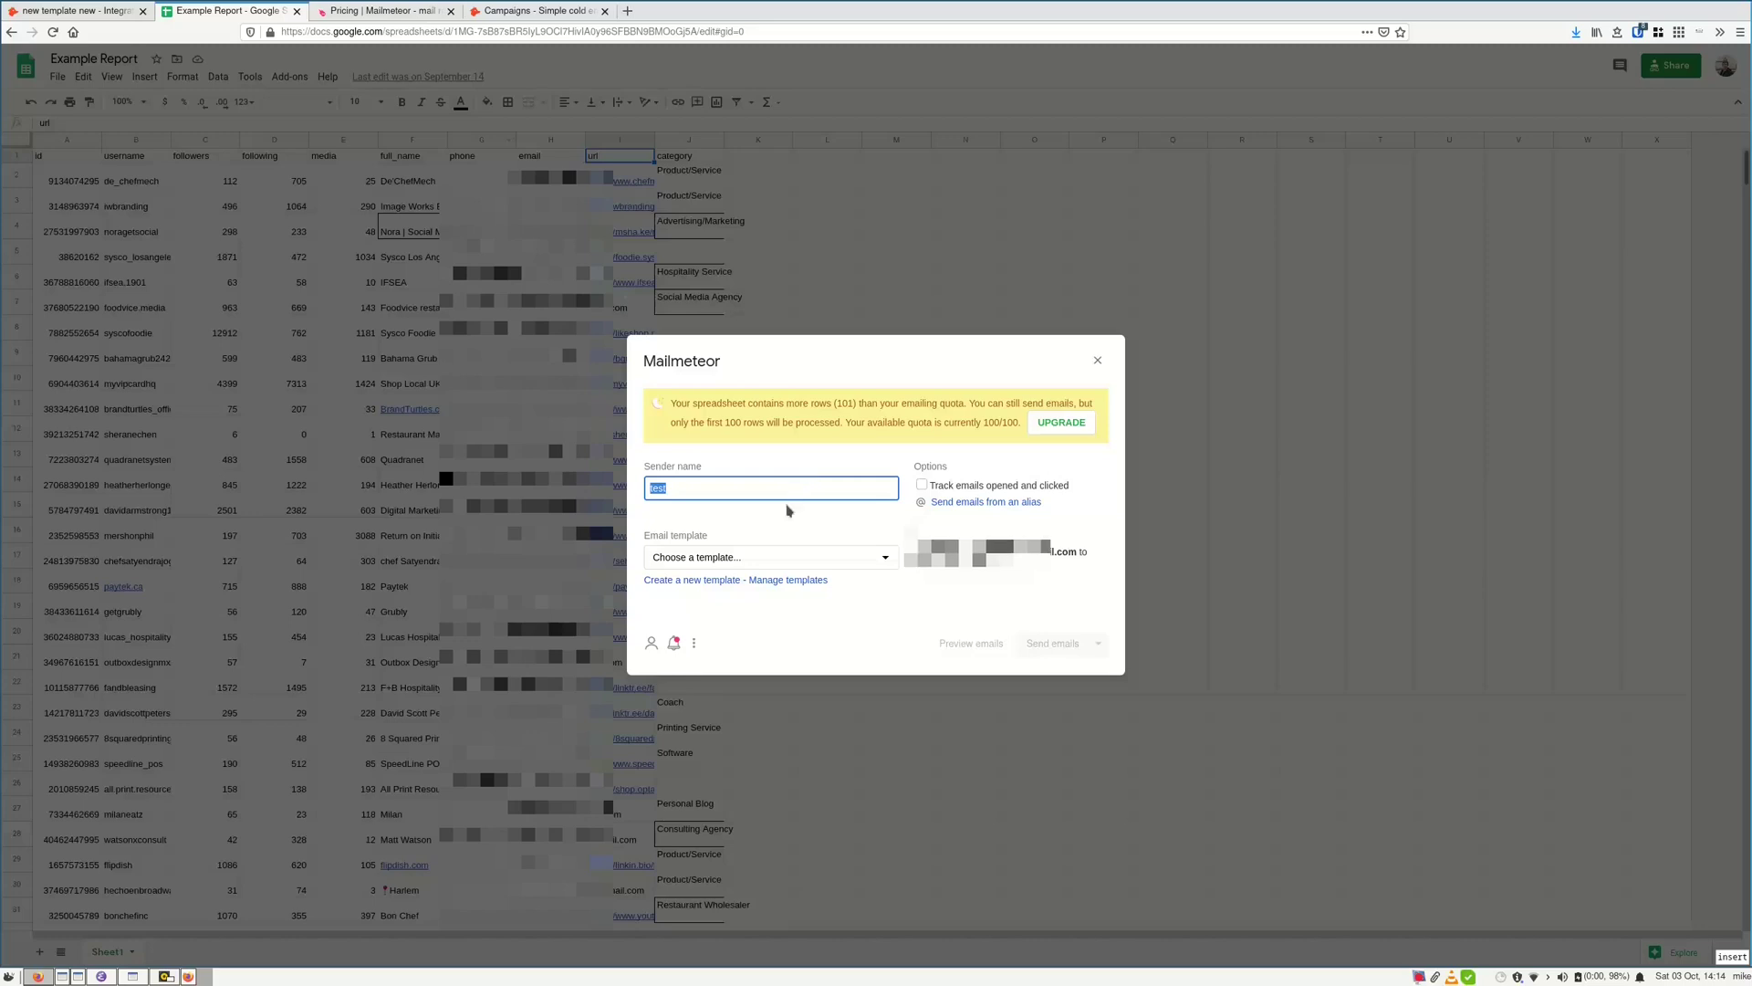
left_click(744, 556)
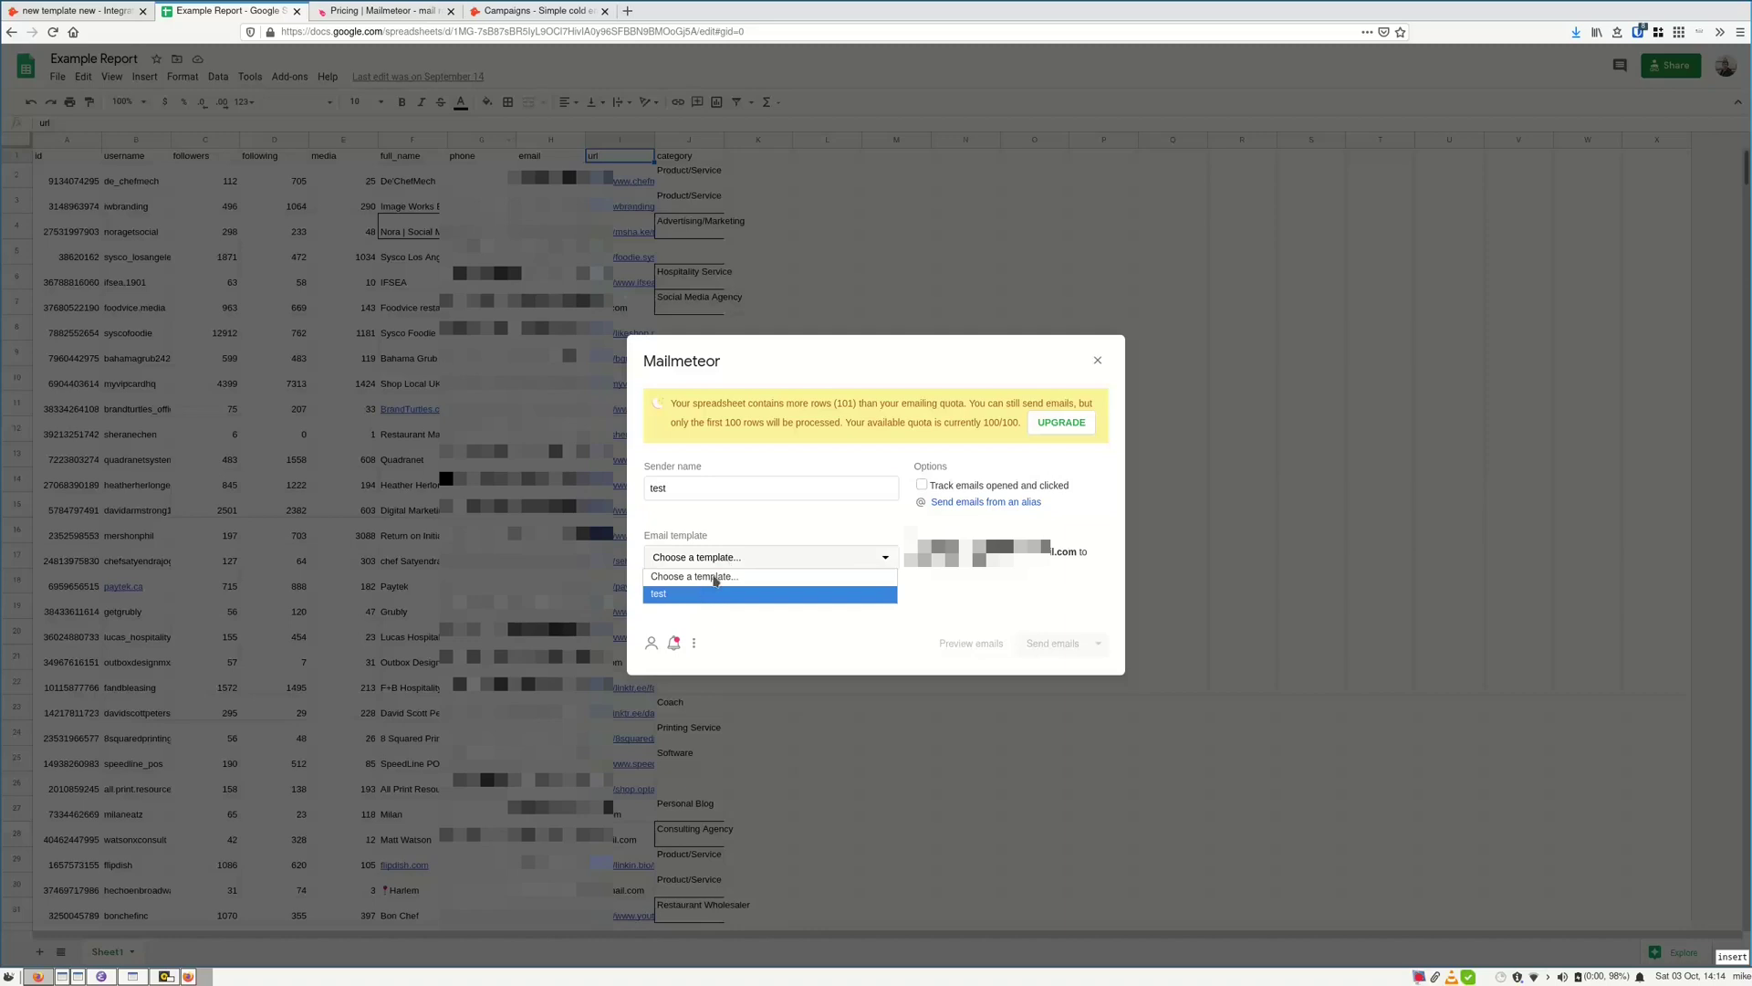
left_click(715, 577)
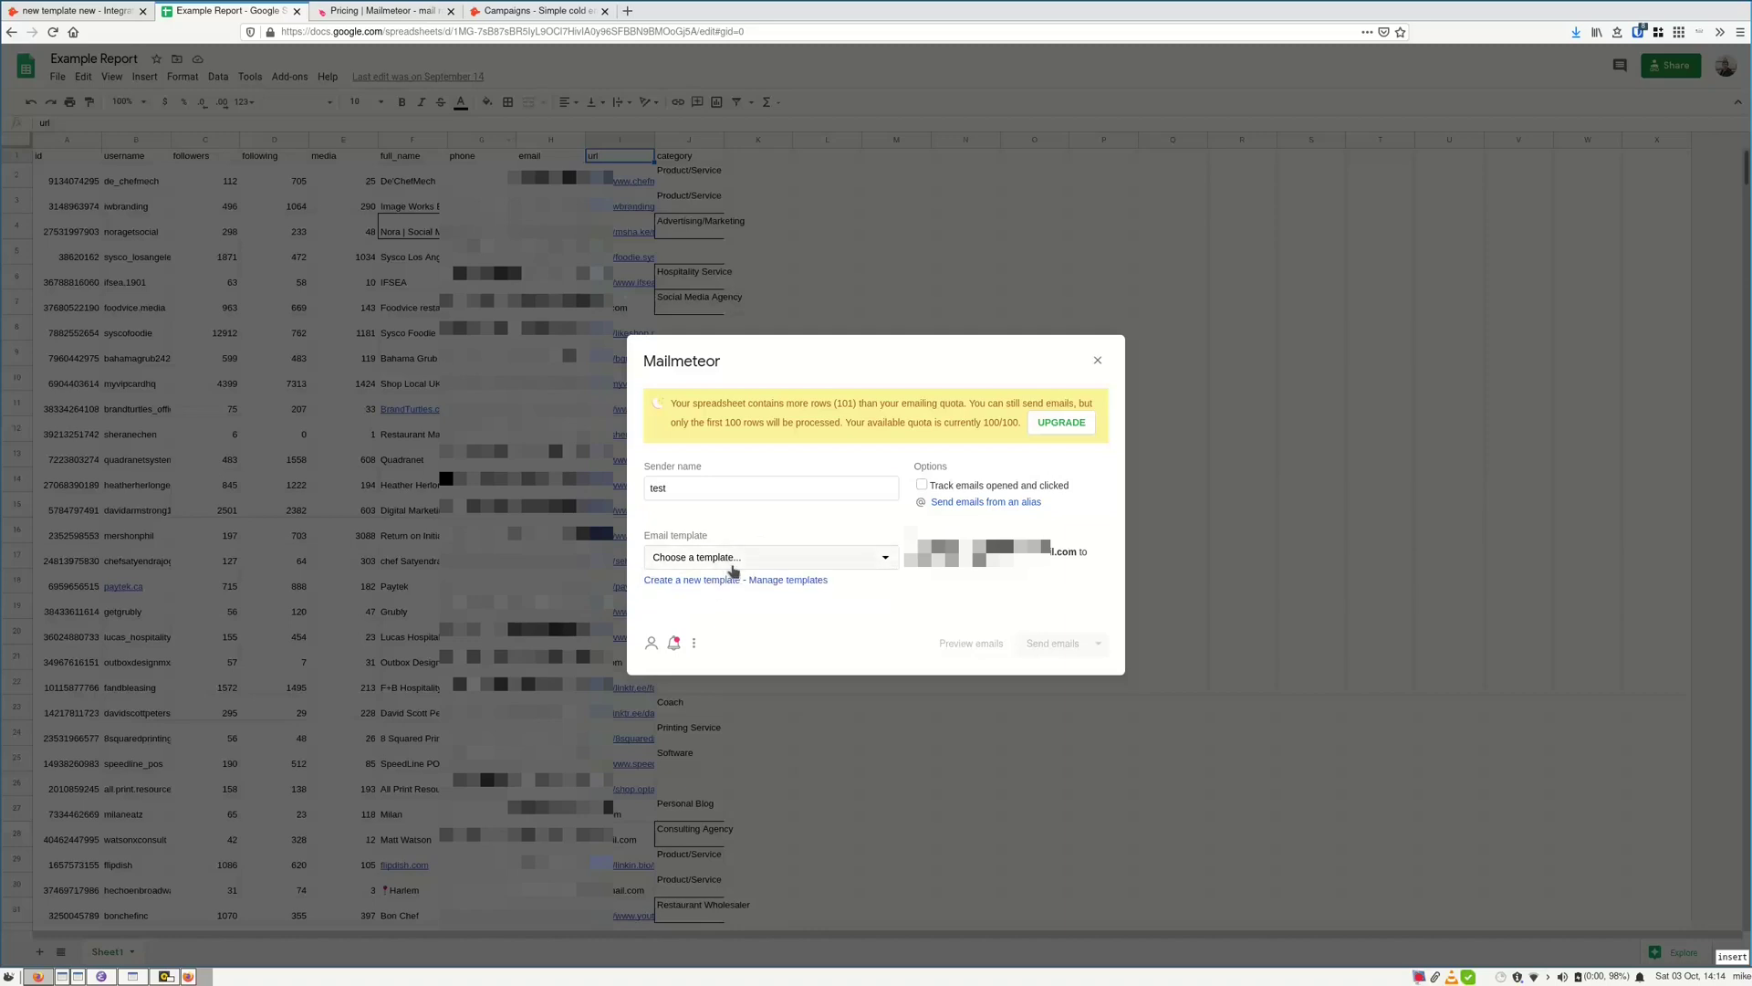
Save a new template with subject 'Hello stranger' and body 'Hi {{full_name}}, How are you?'
left_click(714, 588)
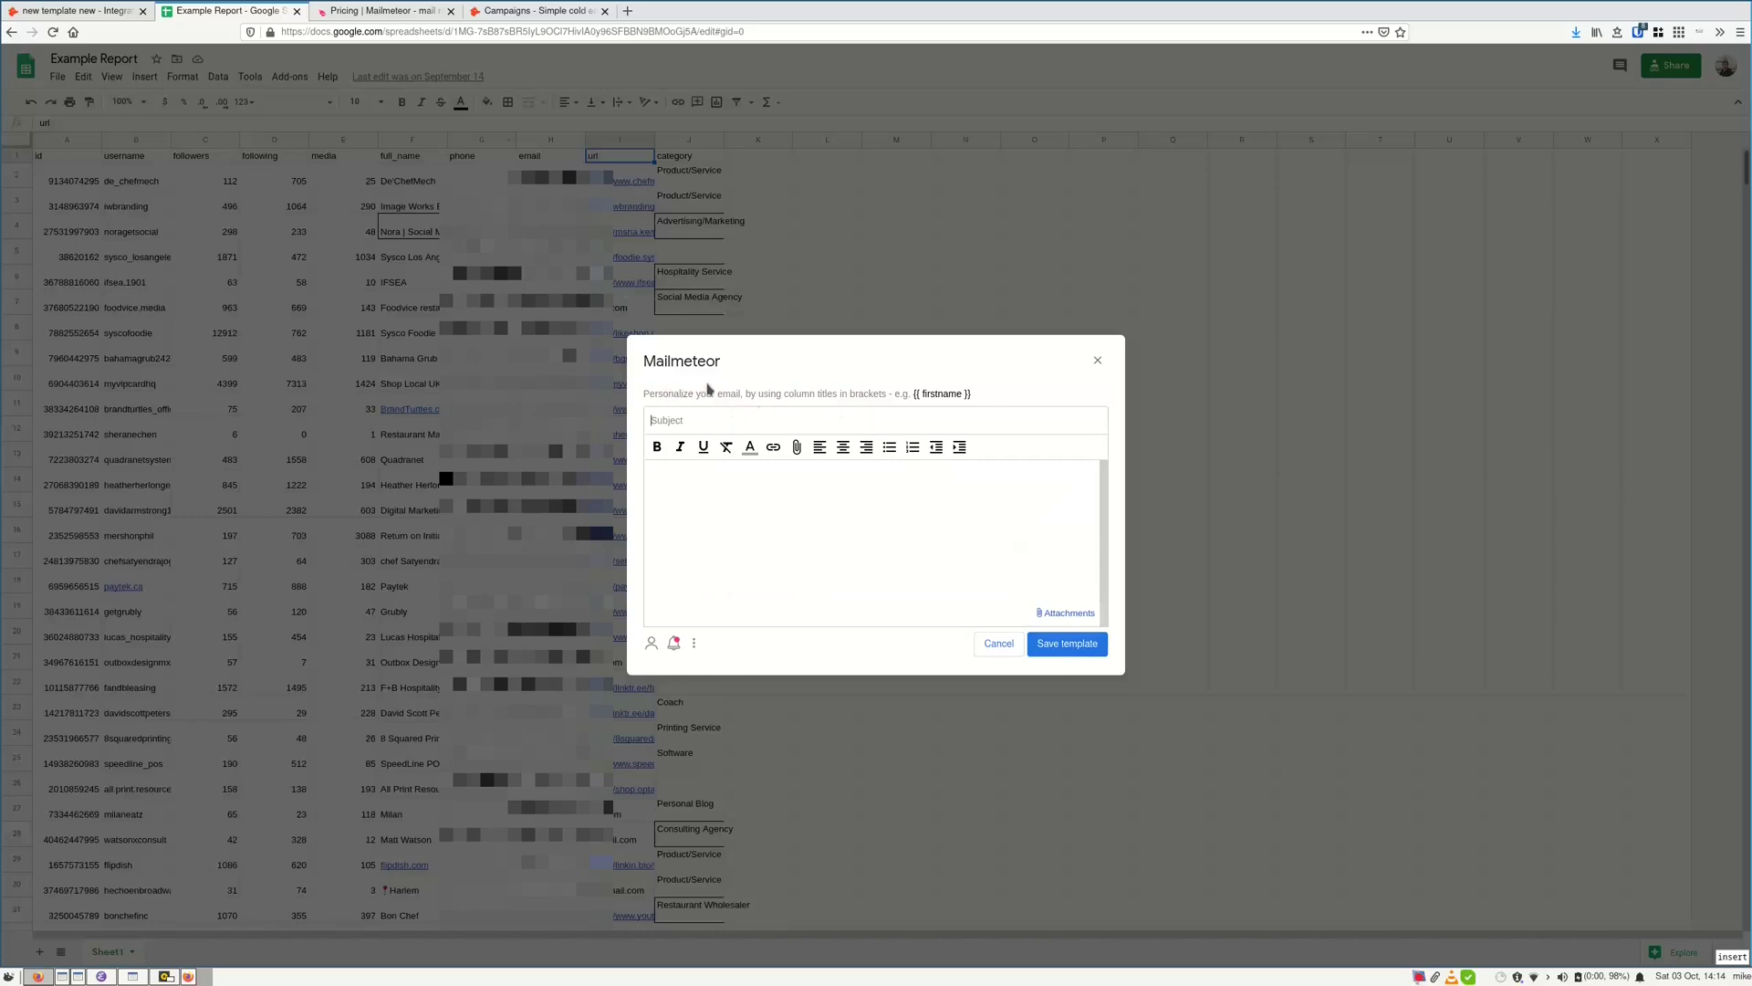
left_click_drag(911, 393, 992, 406)
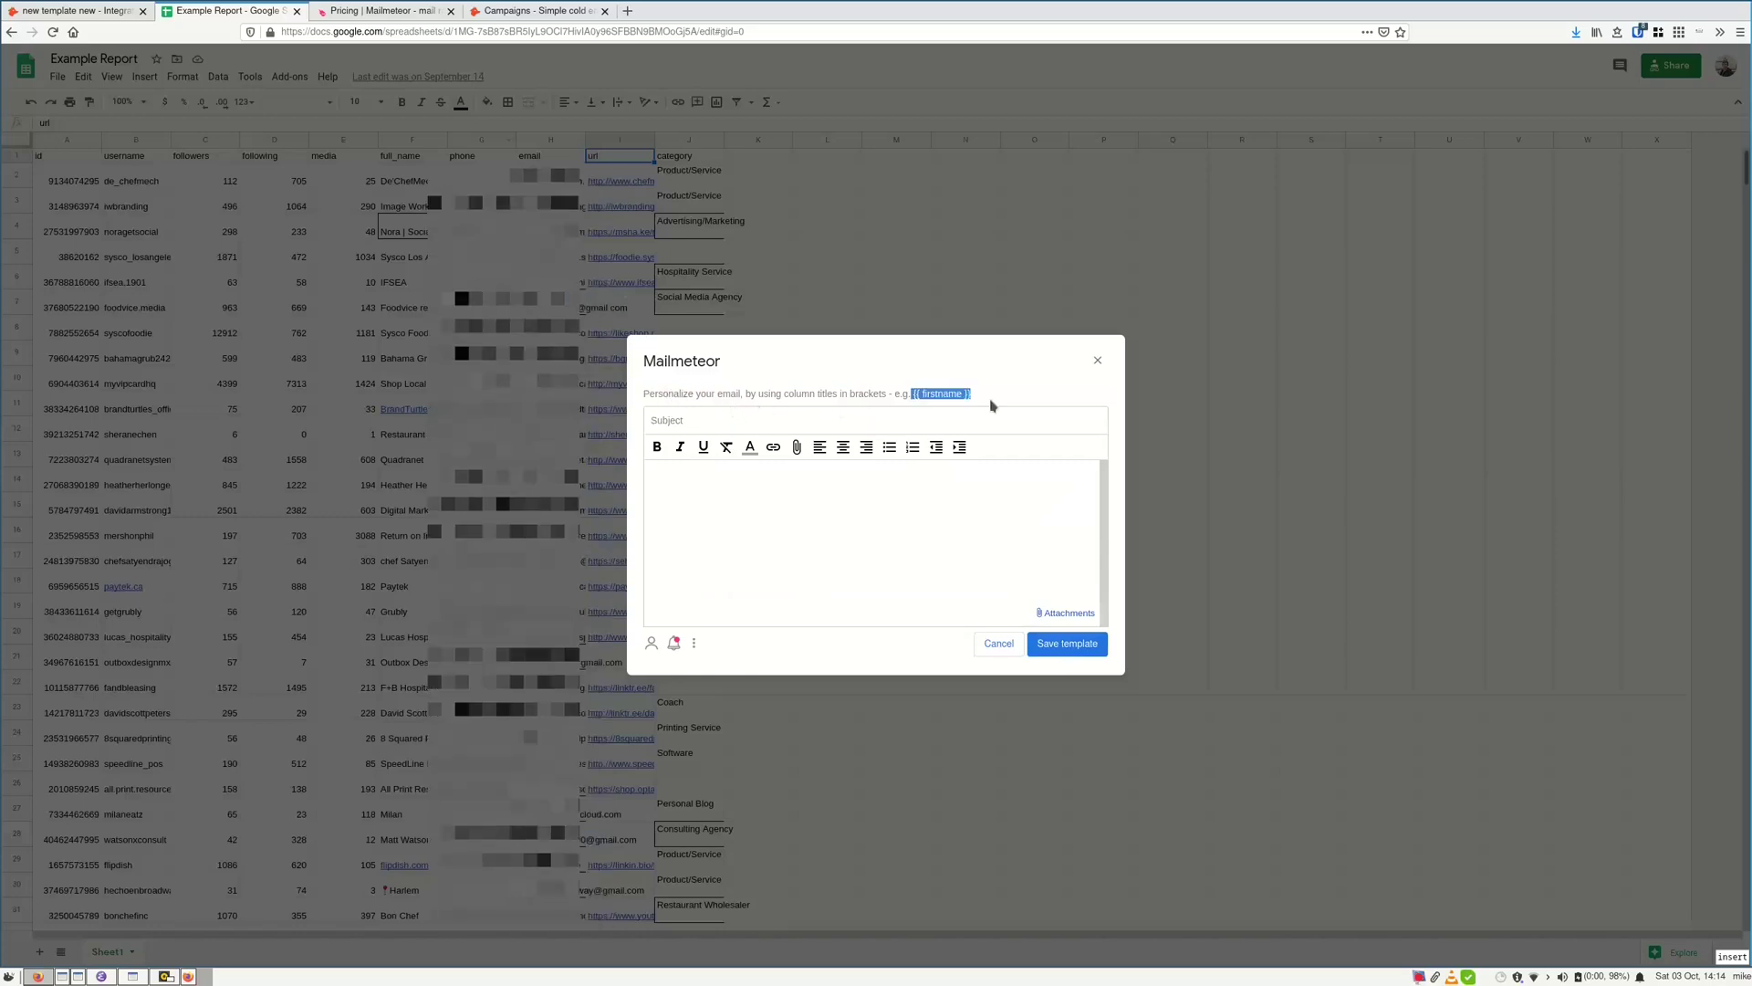
left_click(822, 422)
type("Hello")
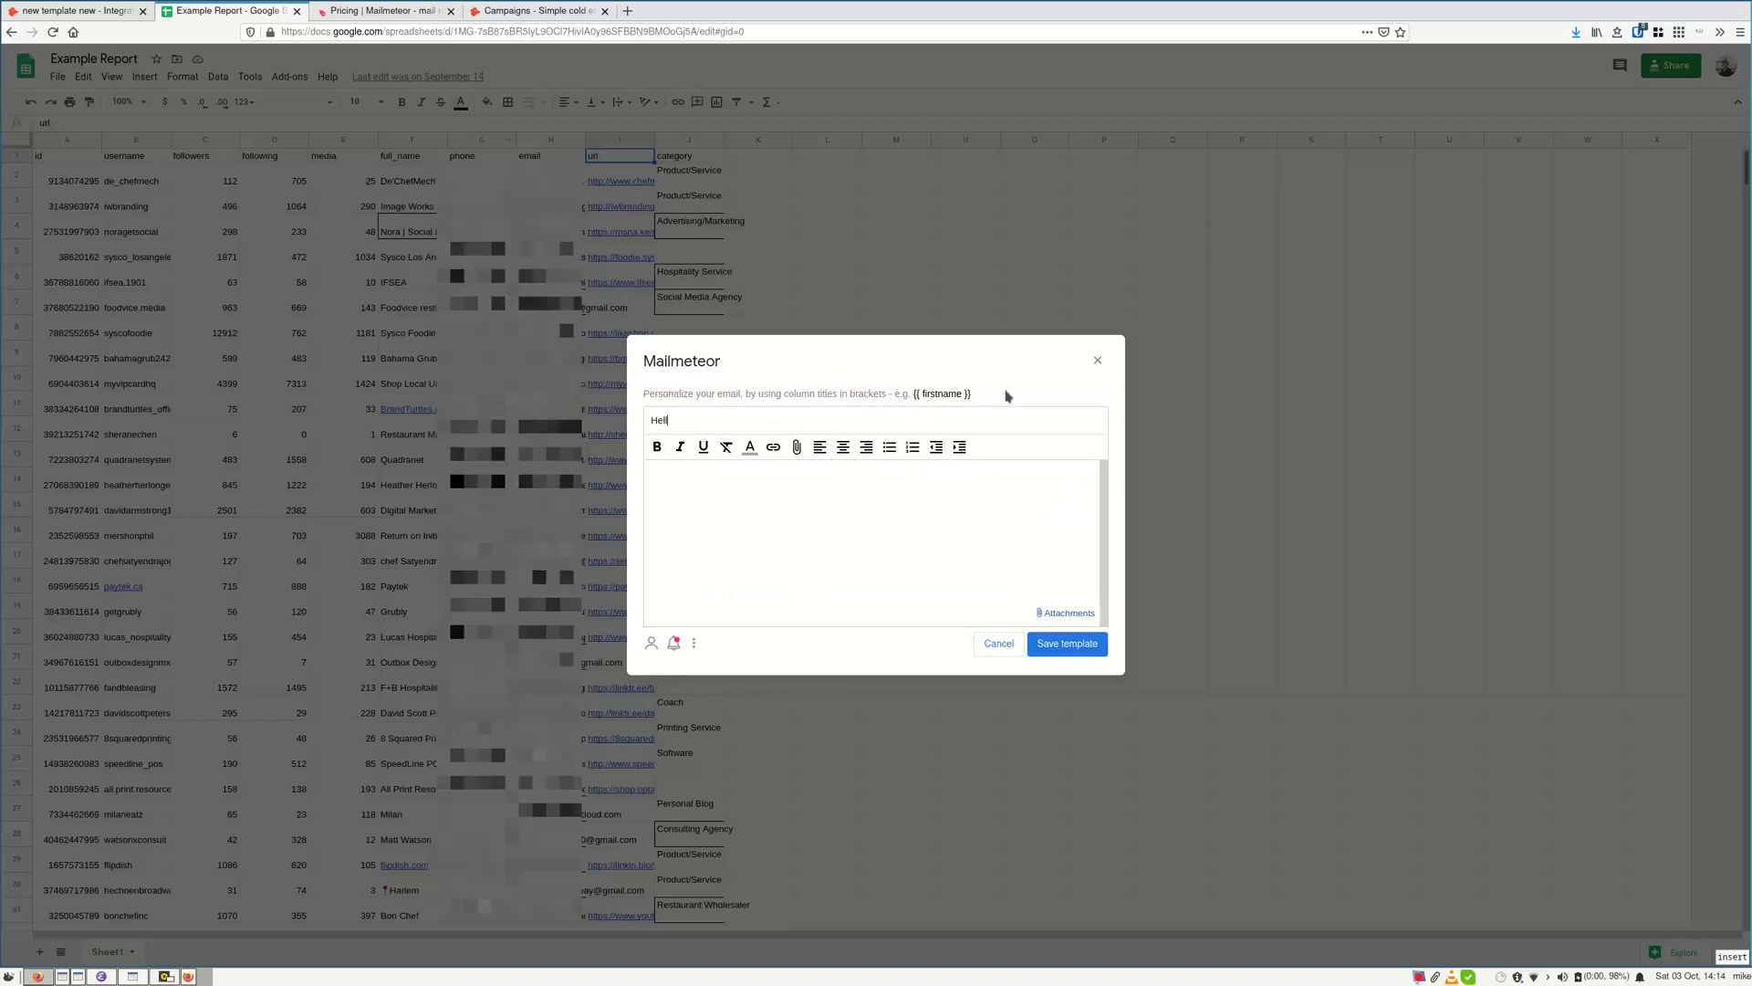
type(" stranger")
key("Tab")
type("Hi ")
type(" are you?")
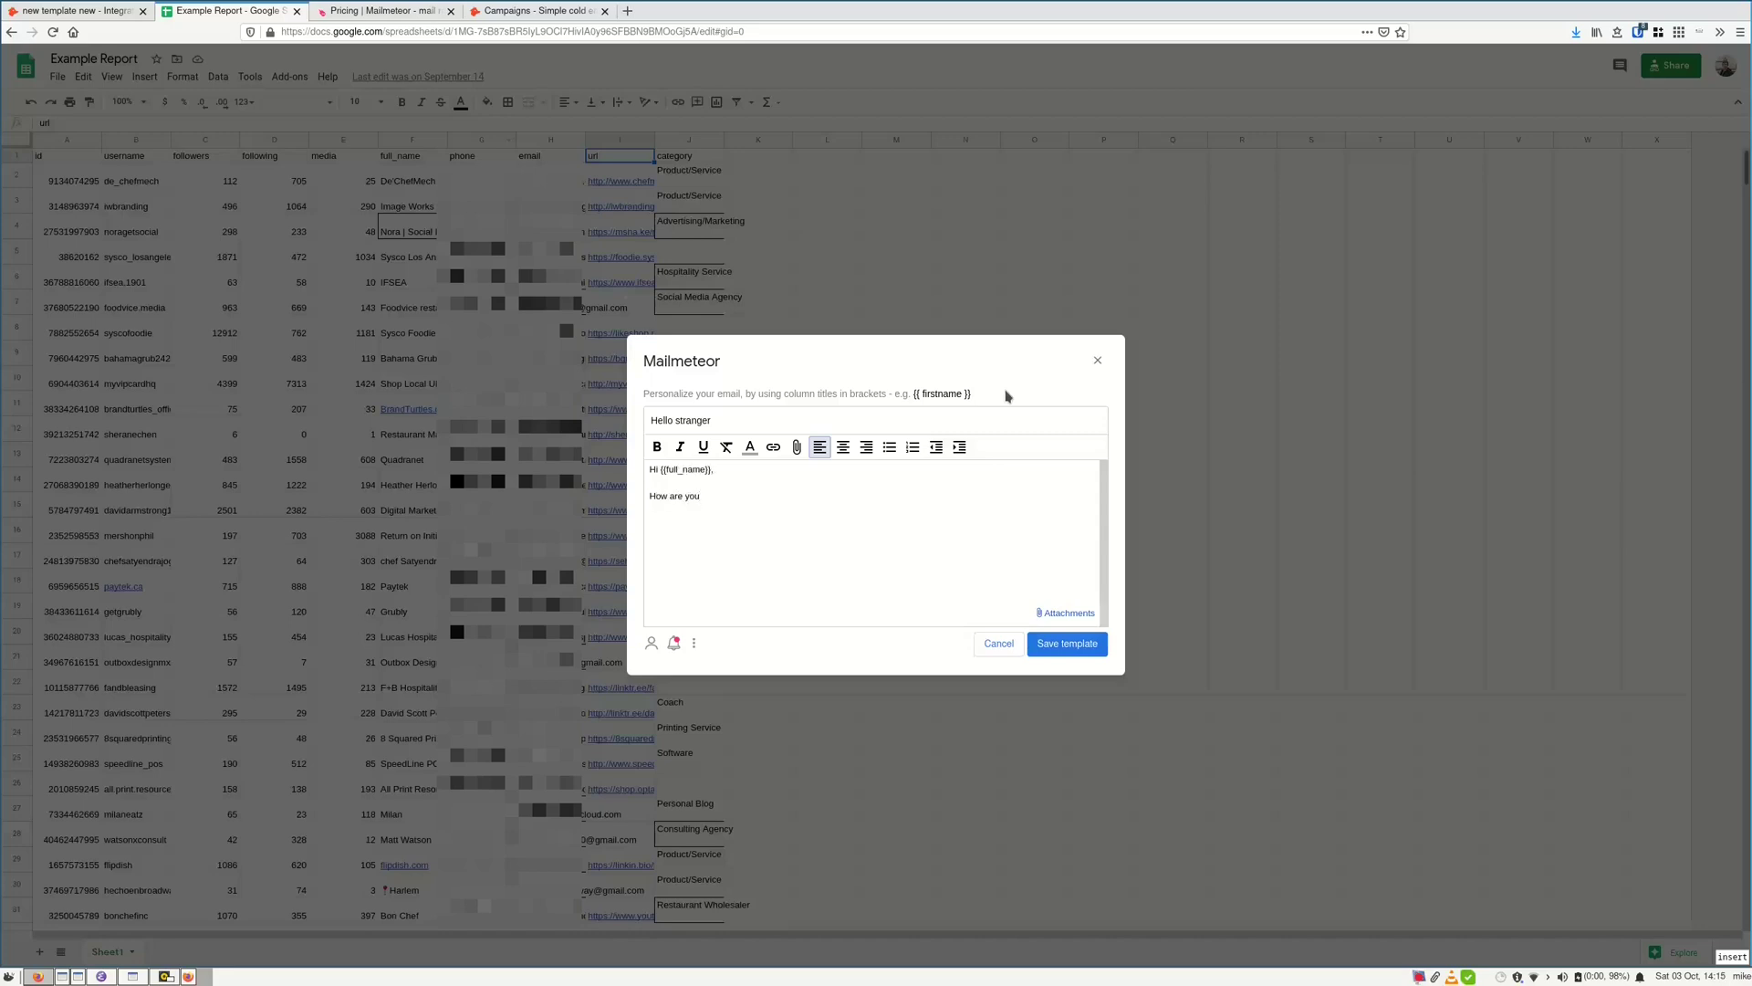
left_click(1067, 644)
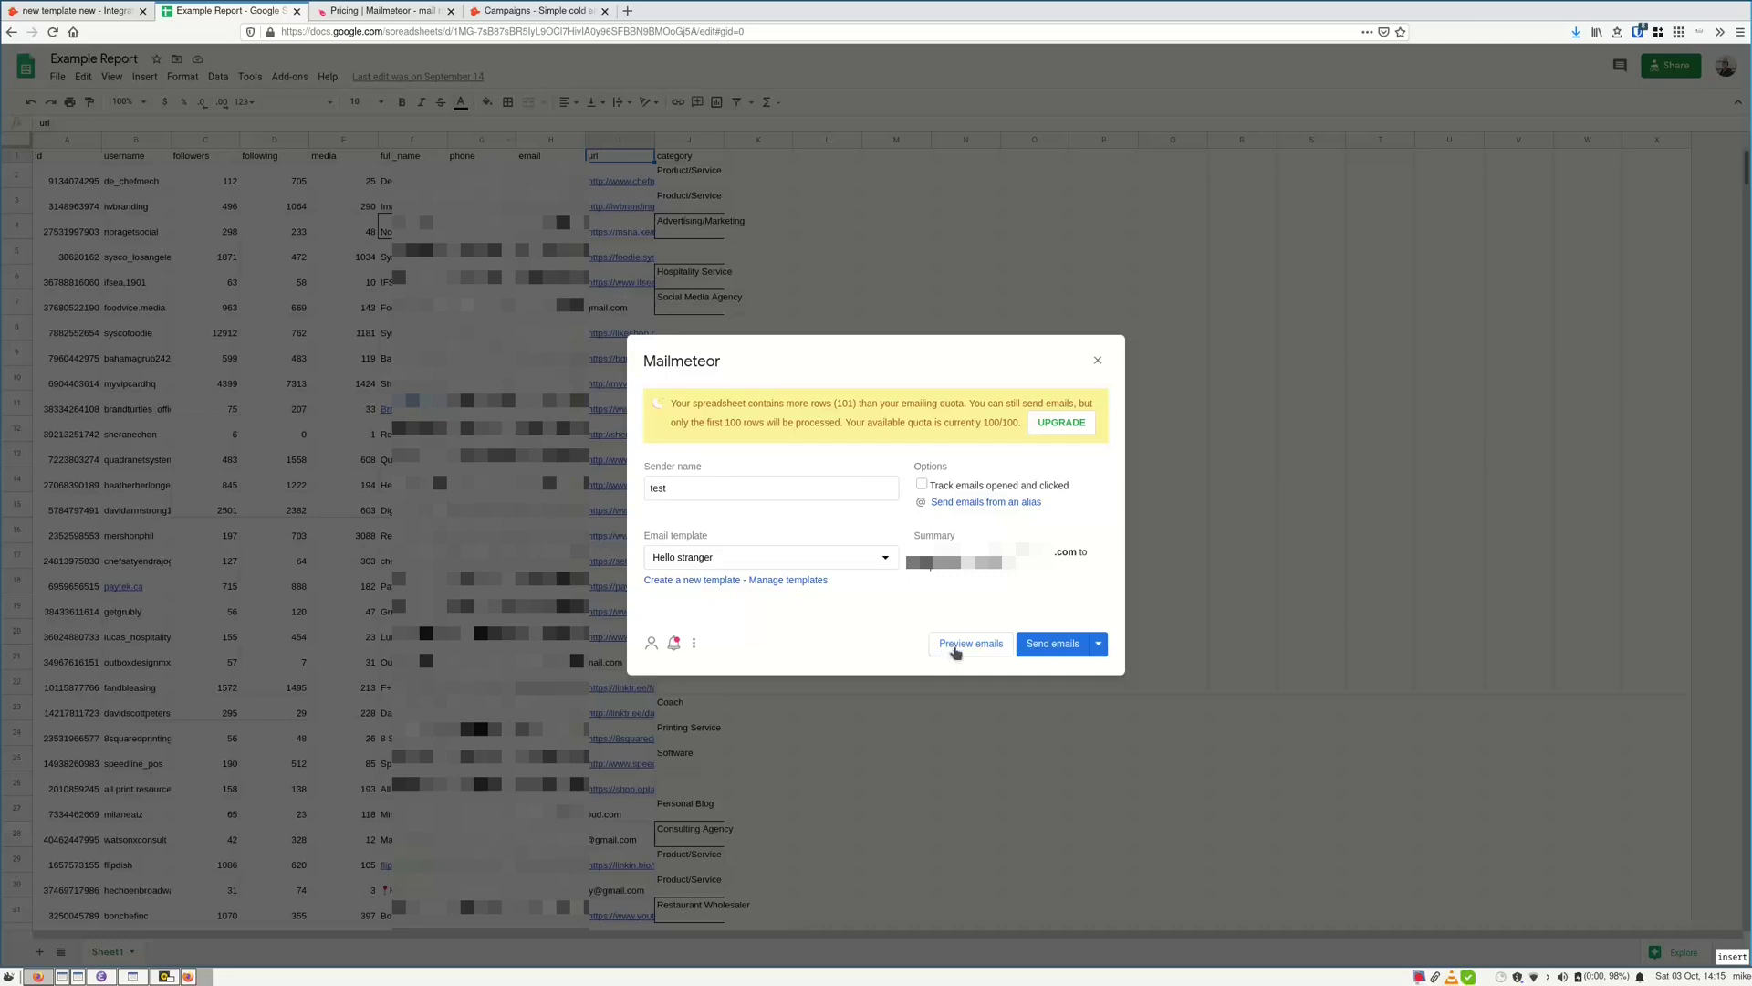
Preview merged emails from De'ChefMech through Foodvice restaurant marketing, then check the send scheduling options
left_click(960, 647)
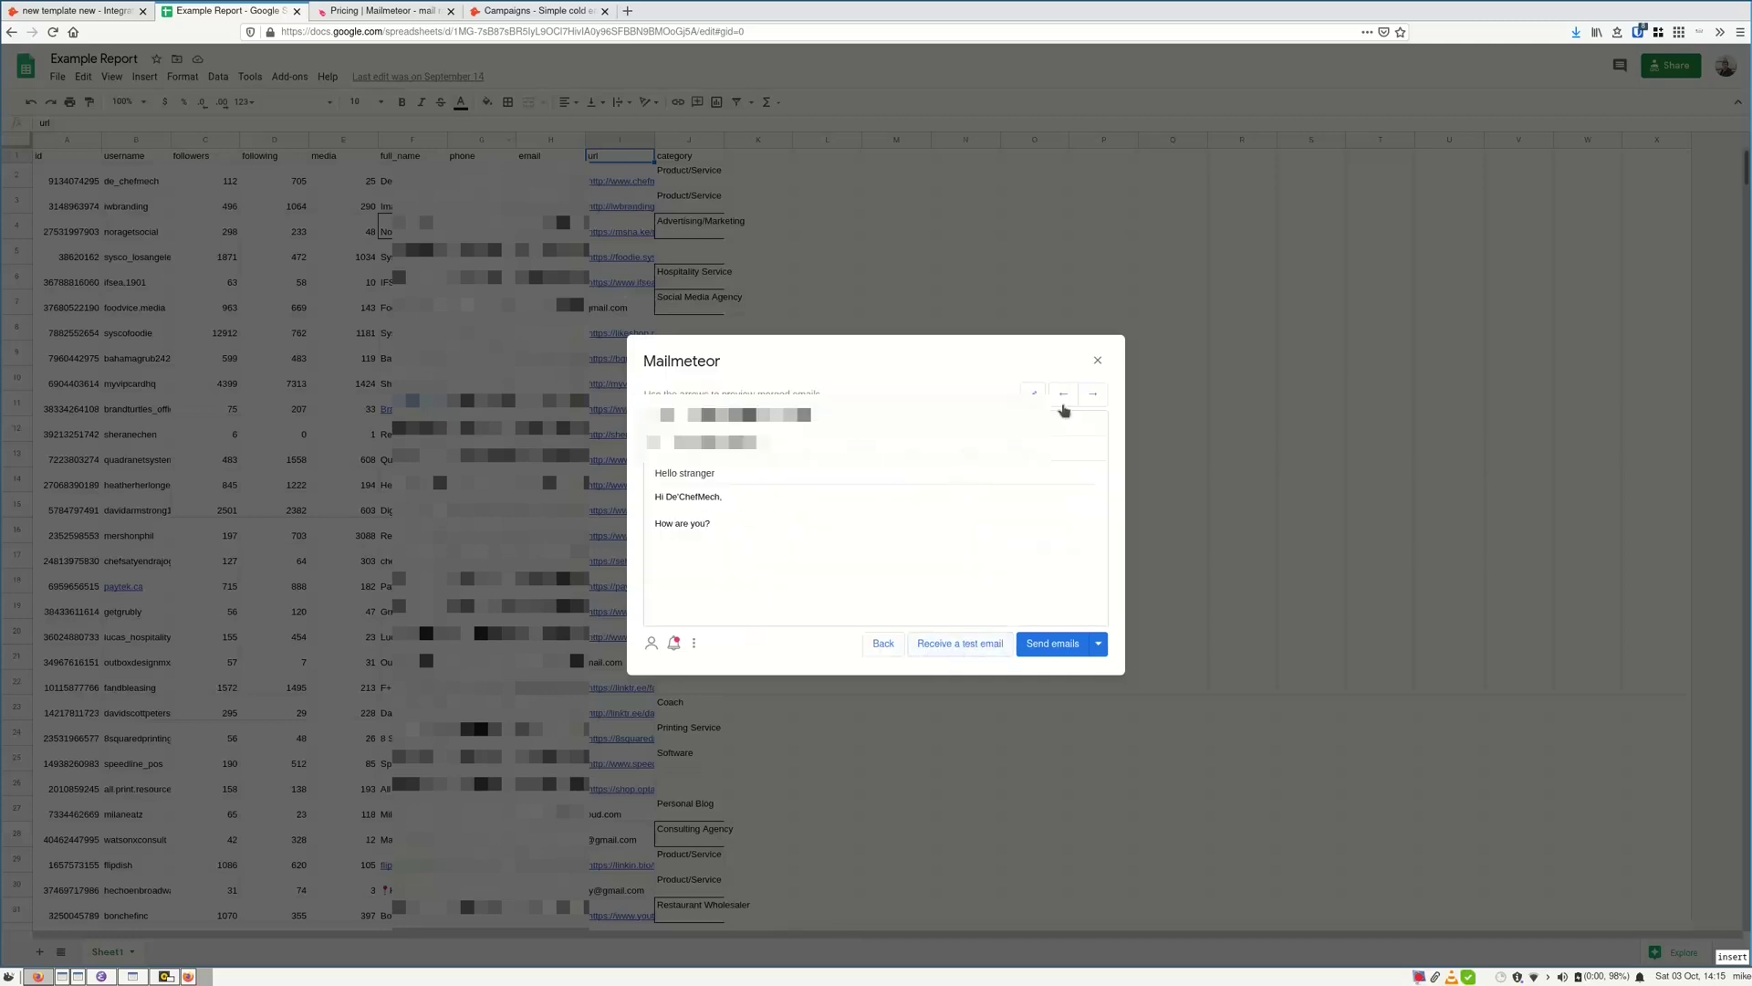
left_click(1091, 397)
left_click(1092, 396)
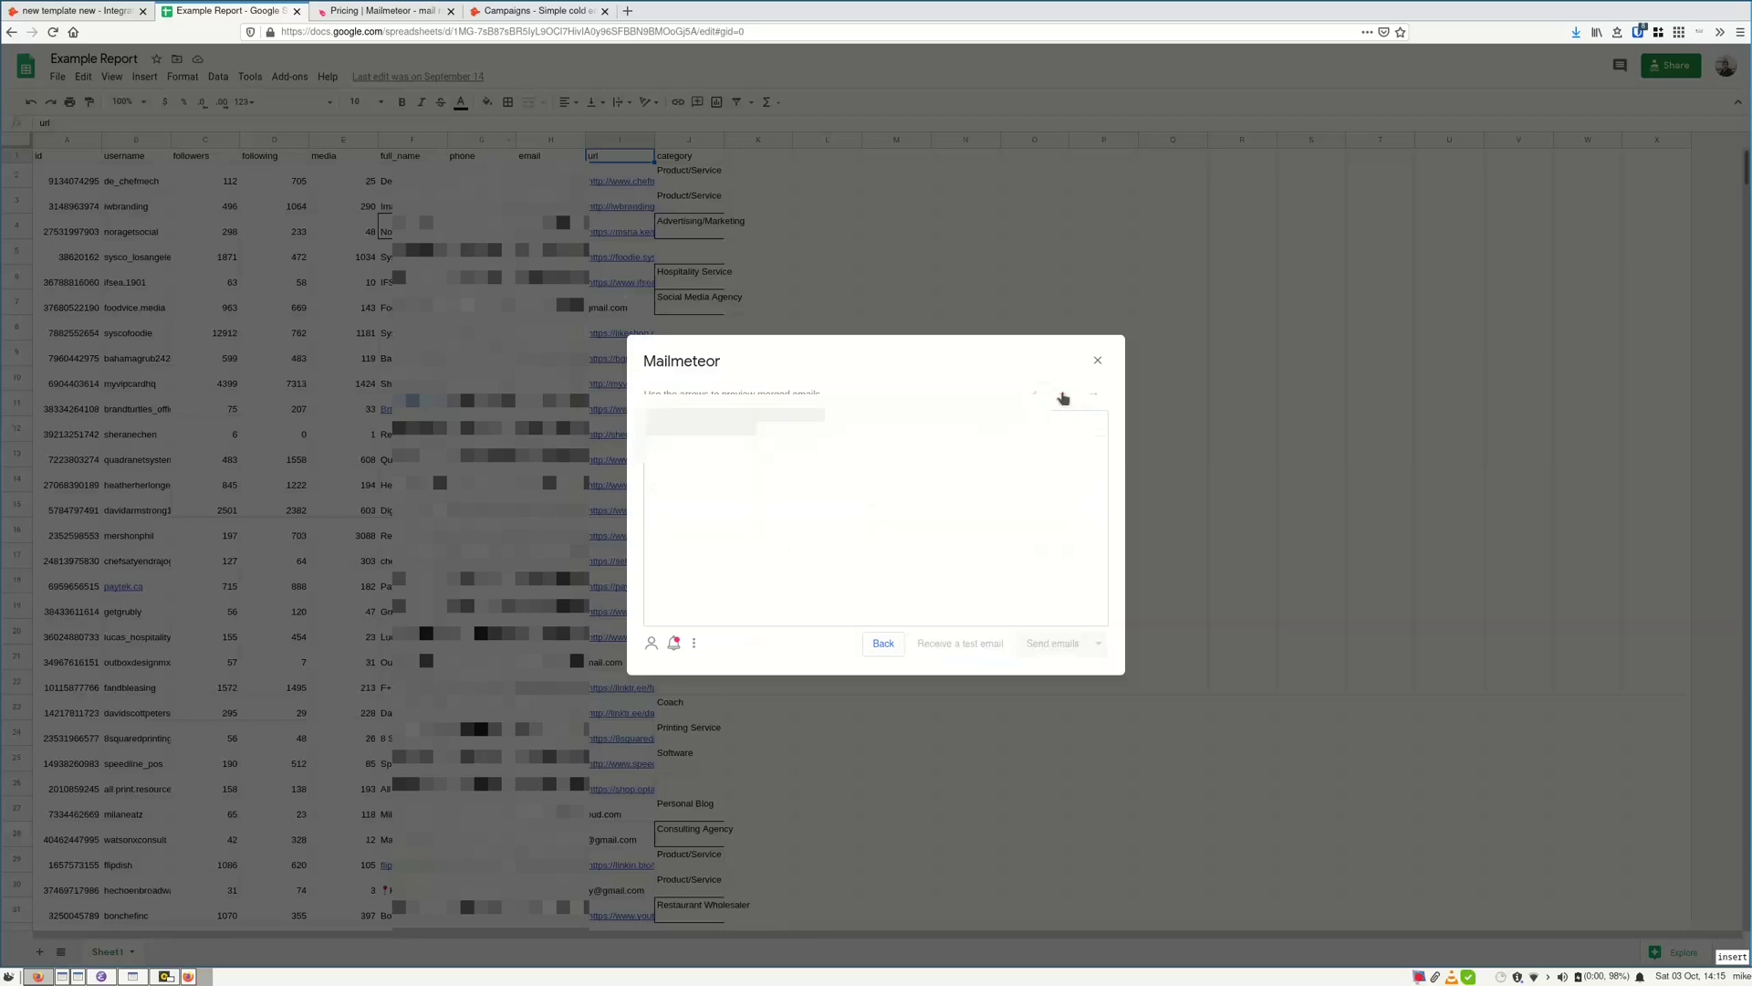
left_click(1088, 399)
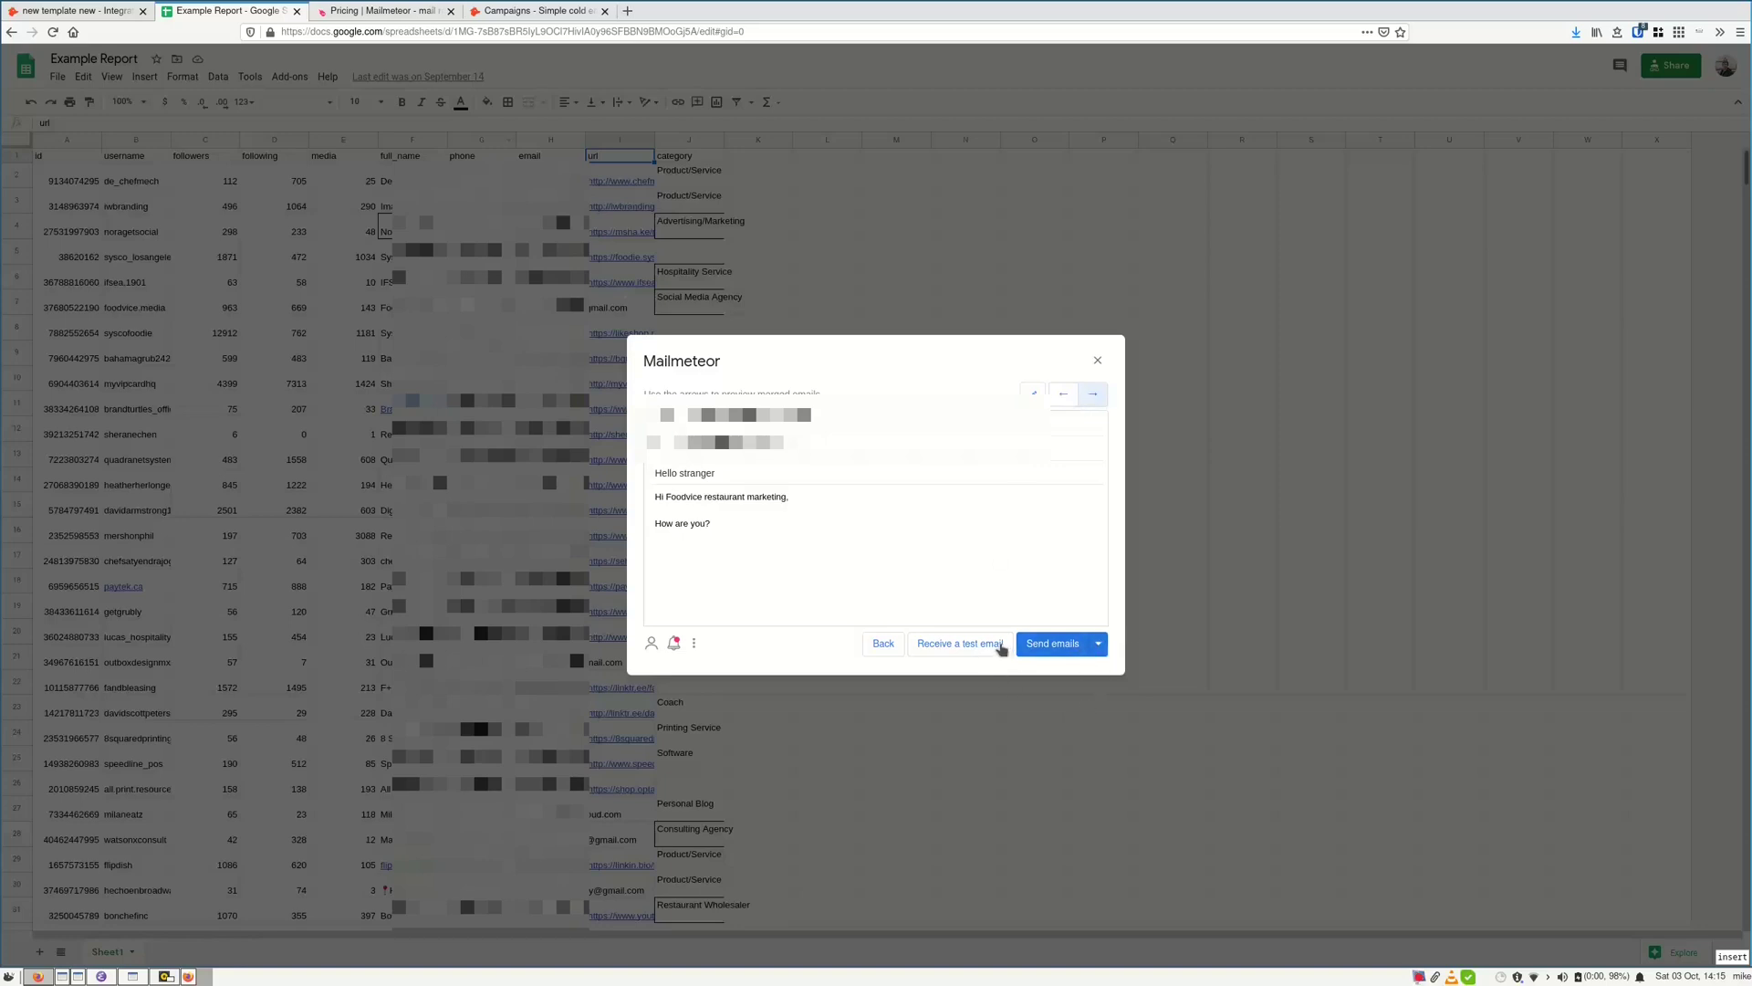
left_click(1100, 643)
left_click(1105, 645)
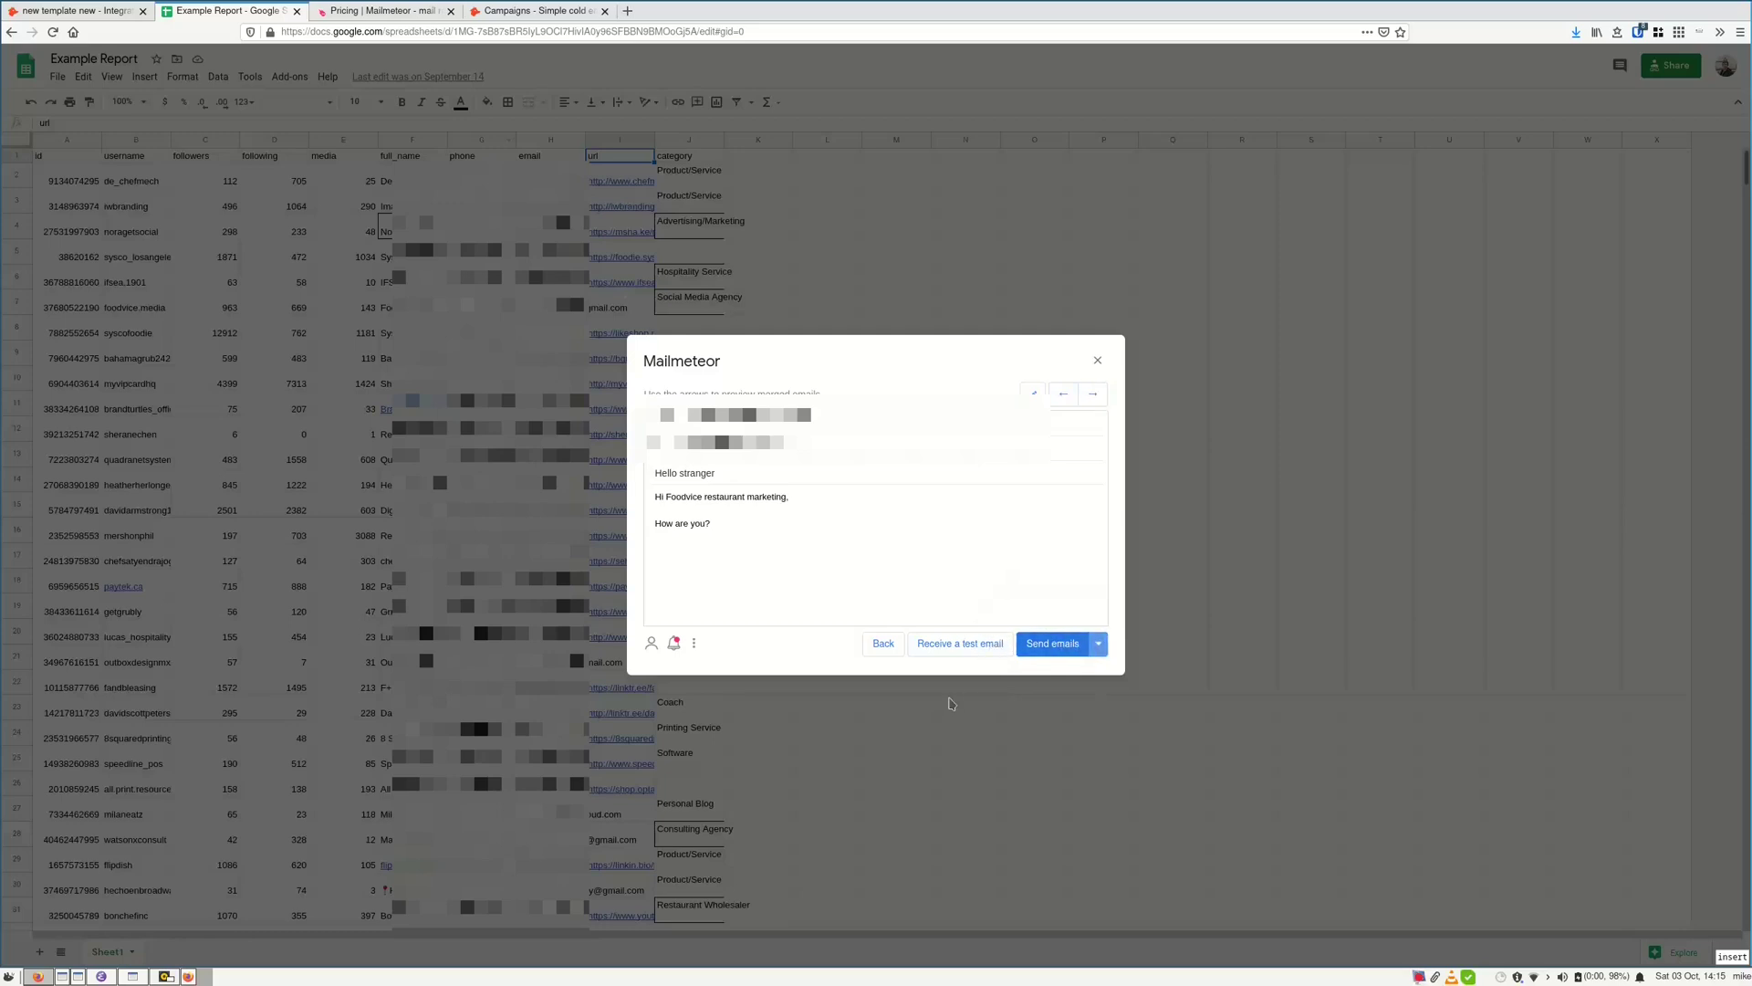